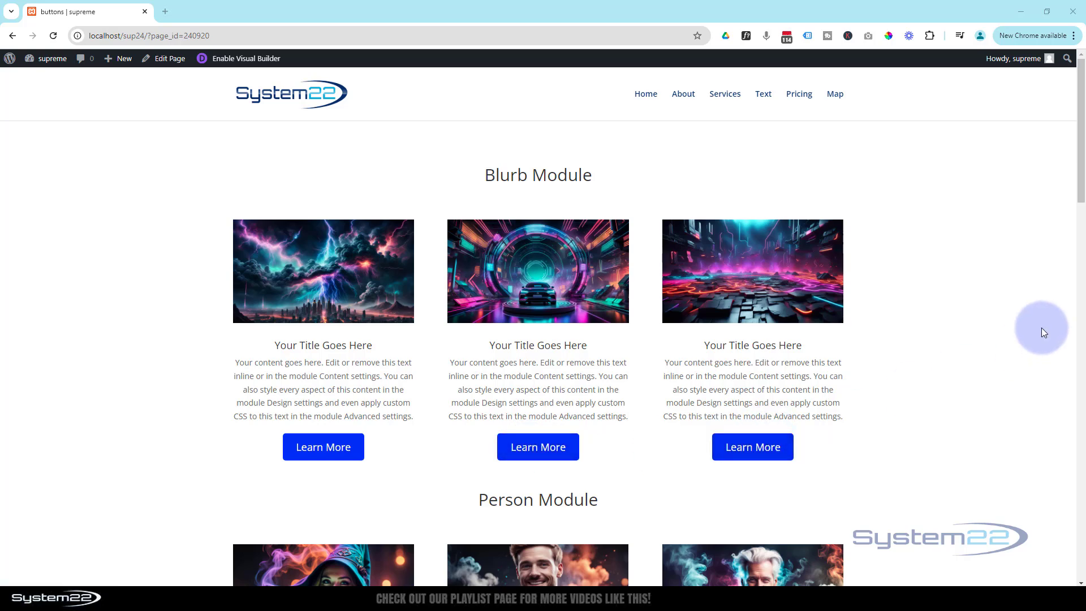
Examine the buttons under the Blurb, Person and Text Module examples on the page
{"action": "scroll", "coordinate": [1041, 329], "scroll_direction": "down", "scroll_amount": 5}
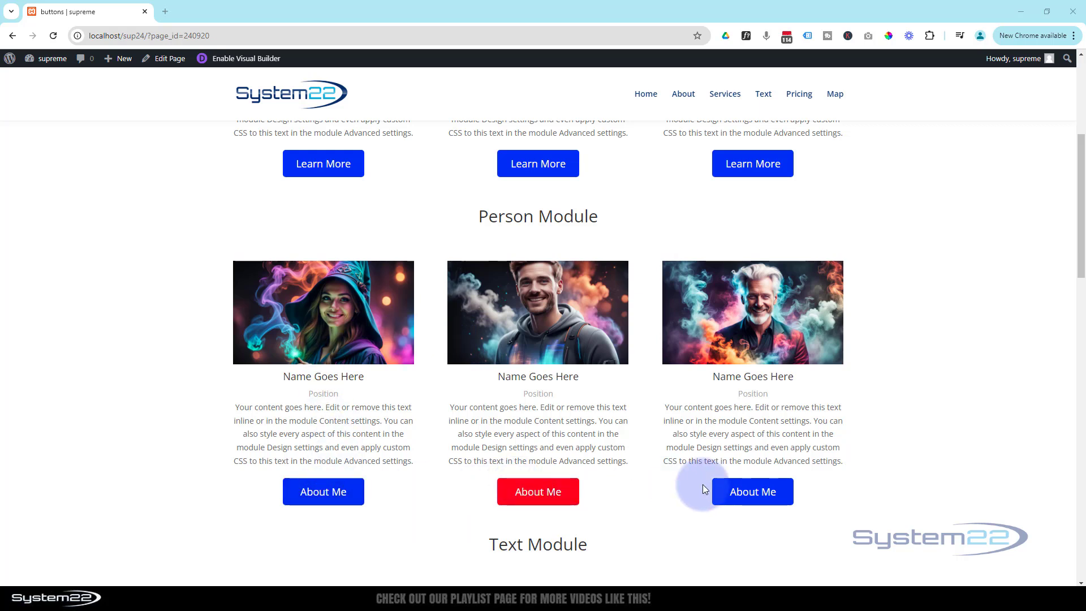
{"action": "scroll", "coordinate": [943, 395], "scroll_direction": "down", "scroll_amount": 5}
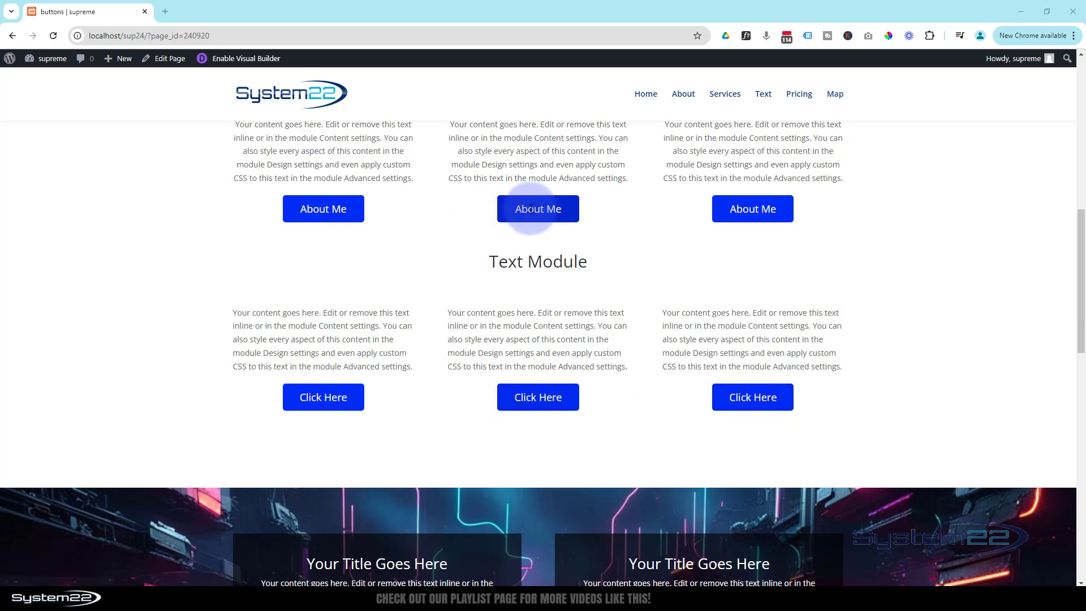
{"action": "scroll", "coordinate": [225, 328], "scroll_direction": "up", "scroll_amount": 6}
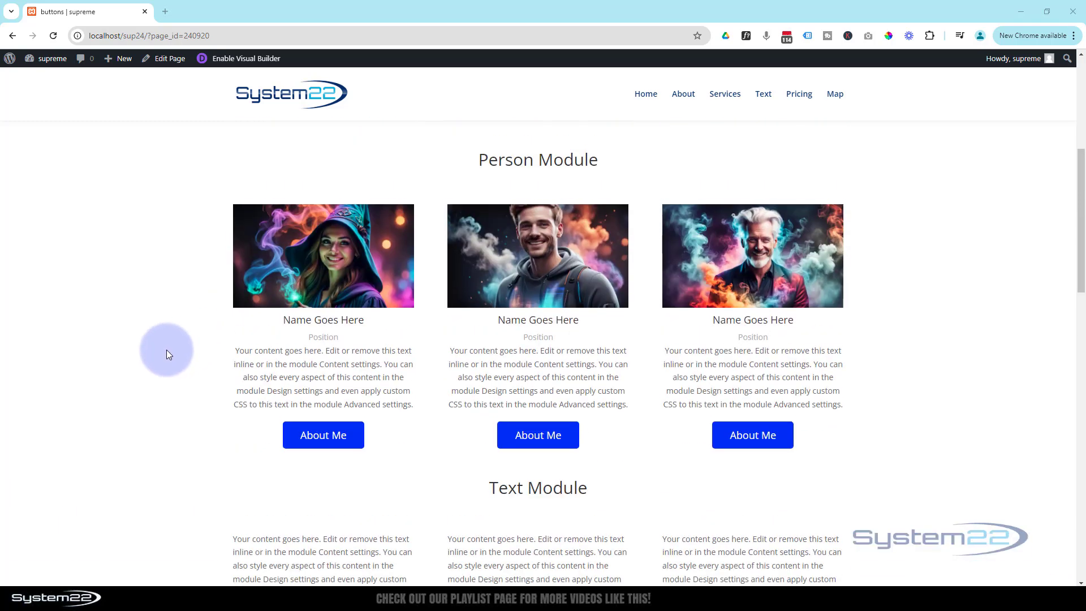
{"action": "scroll", "coordinate": [148, 479], "scroll_direction": "down", "scroll_amount": 1}
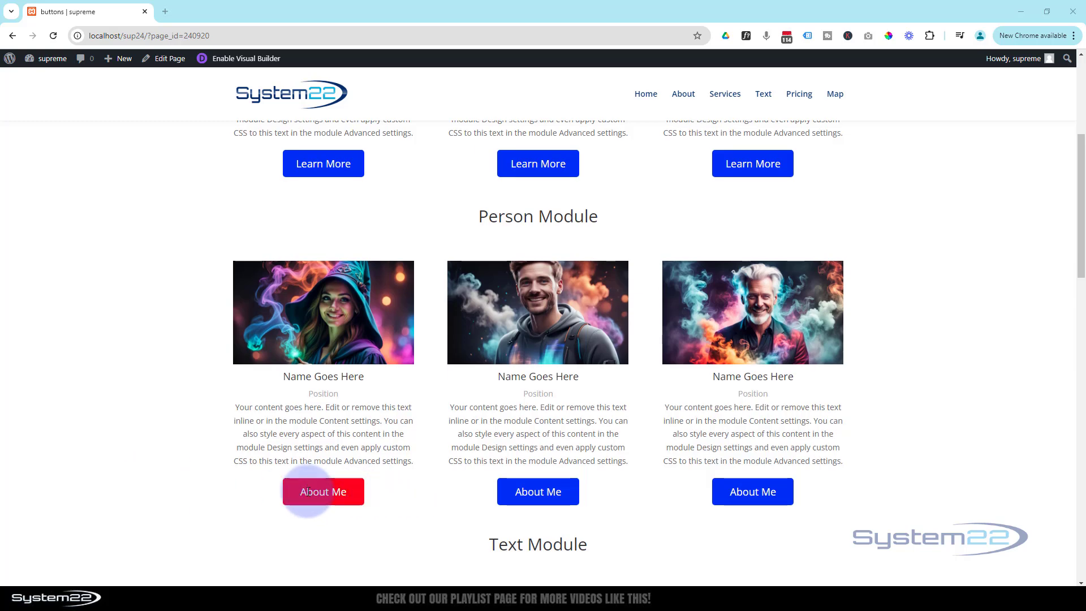
{"action": "scroll", "coordinate": [332, 492], "scroll_direction": "up", "scroll_amount": 5}
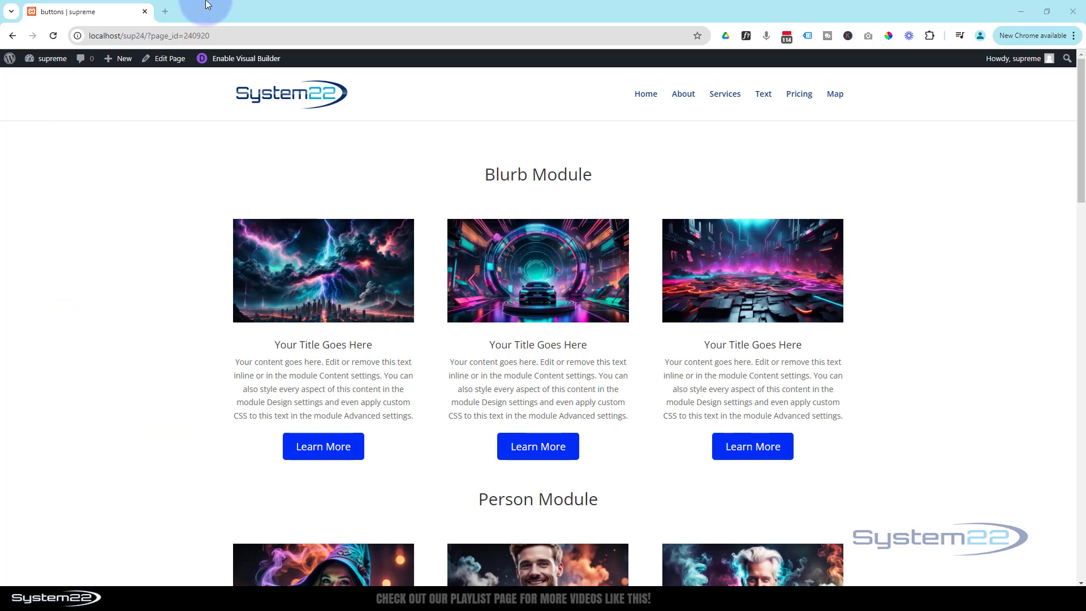
Open the page in the Visual Builder and add a three-column row below the blurb row
{"action": "left_click", "coordinate": [242, 63]}
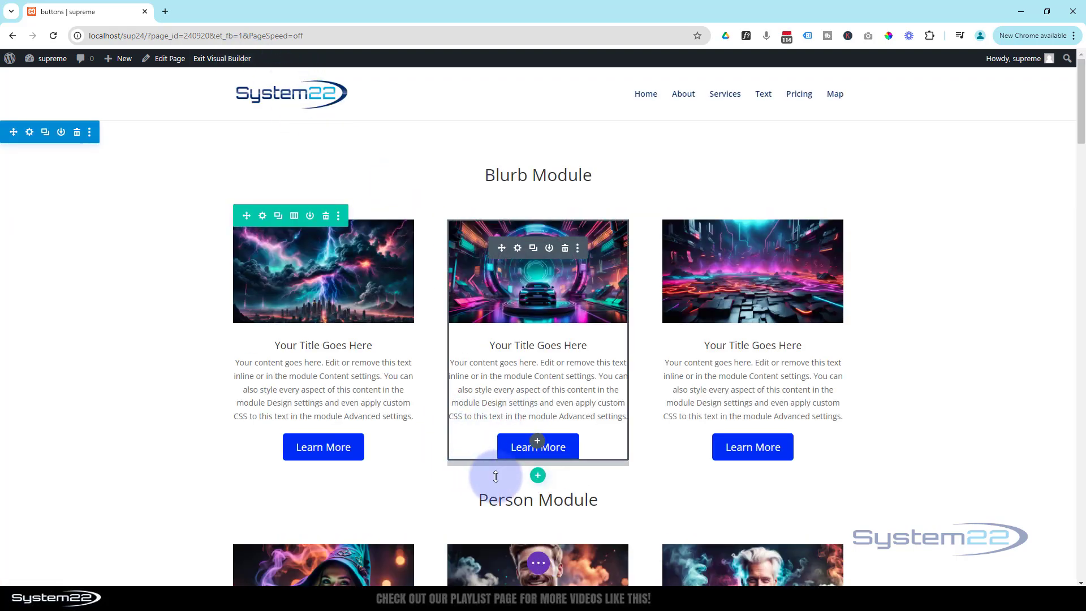
{"action": "left_click", "coordinate": [538, 478]}
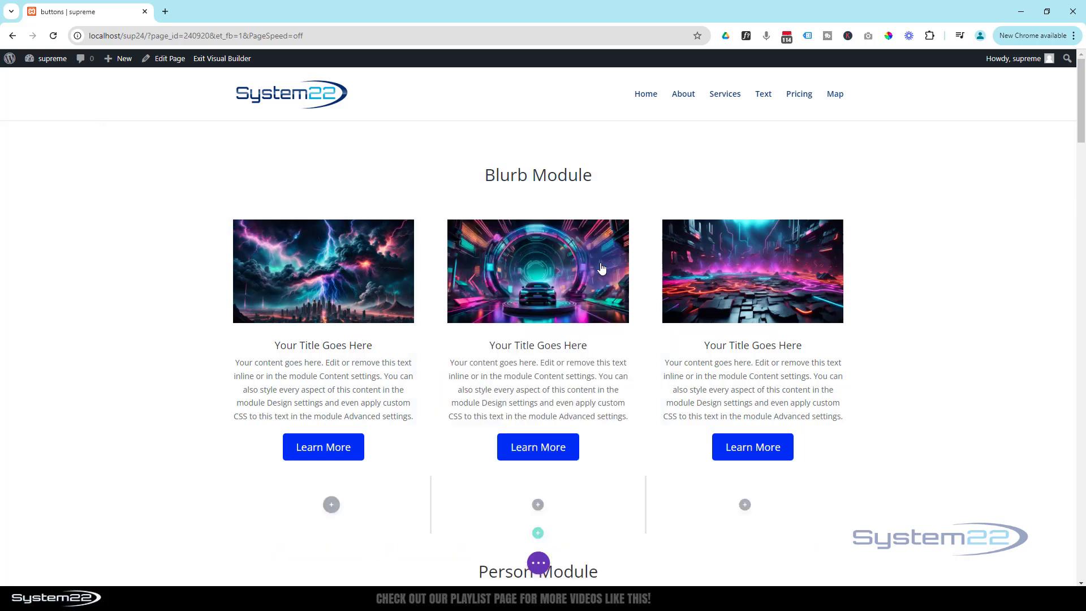
Insert a Text module with its default content in the new row's first column and move the row above the Blurb Module heading
{"action": "left_click", "coordinate": [332, 504]}
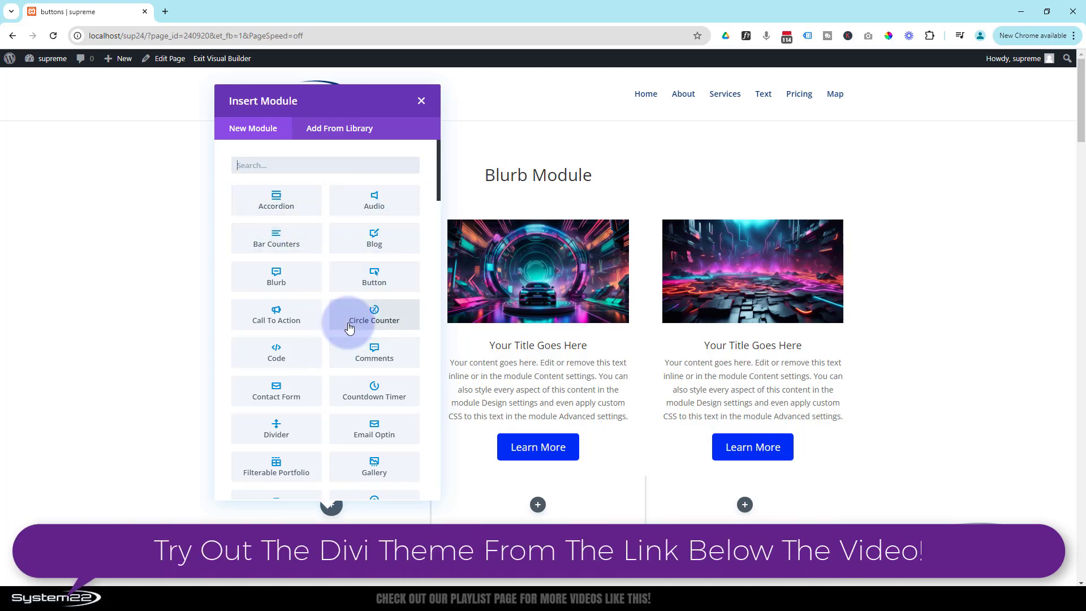
{"action": "scroll", "coordinate": [347, 323], "scroll_direction": "down", "scroll_amount": 5}
{"action": "scroll", "coordinate": [348, 326], "scroll_direction": "down", "scroll_amount": 12}
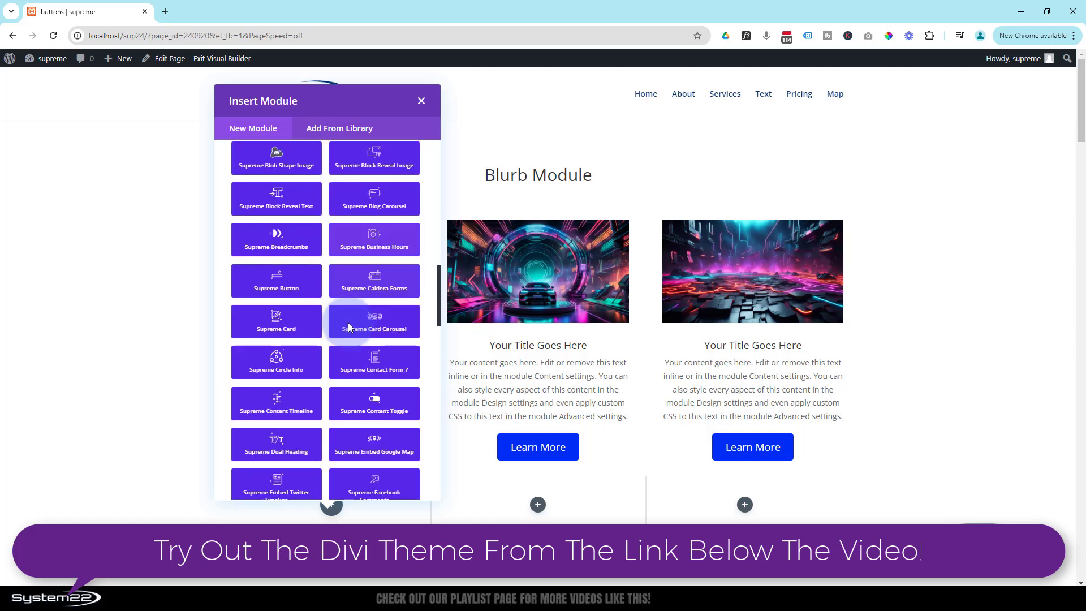
{"action": "scroll", "coordinate": [348, 327], "scroll_direction": "down", "scroll_amount": 8}
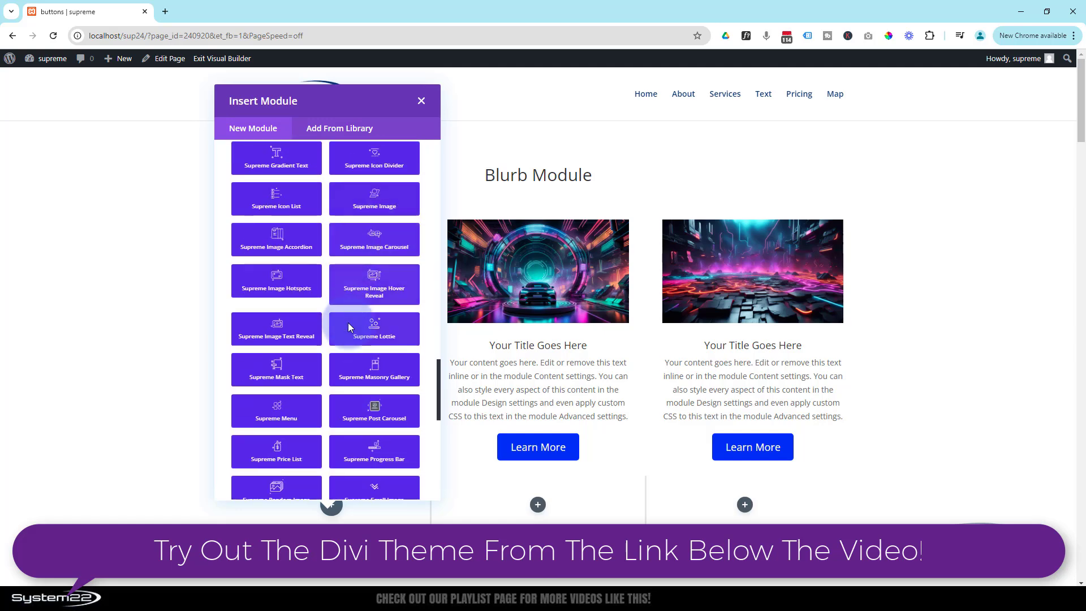
{"action": "scroll", "coordinate": [349, 324], "scroll_direction": "down", "scroll_amount": 5}
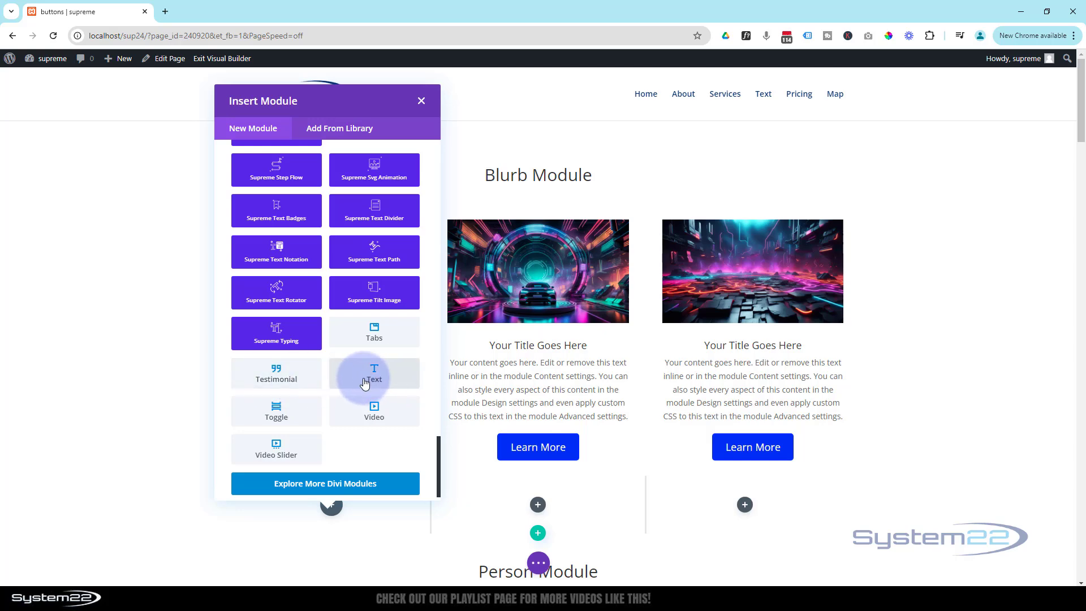
{"action": "left_click", "coordinate": [365, 378]}
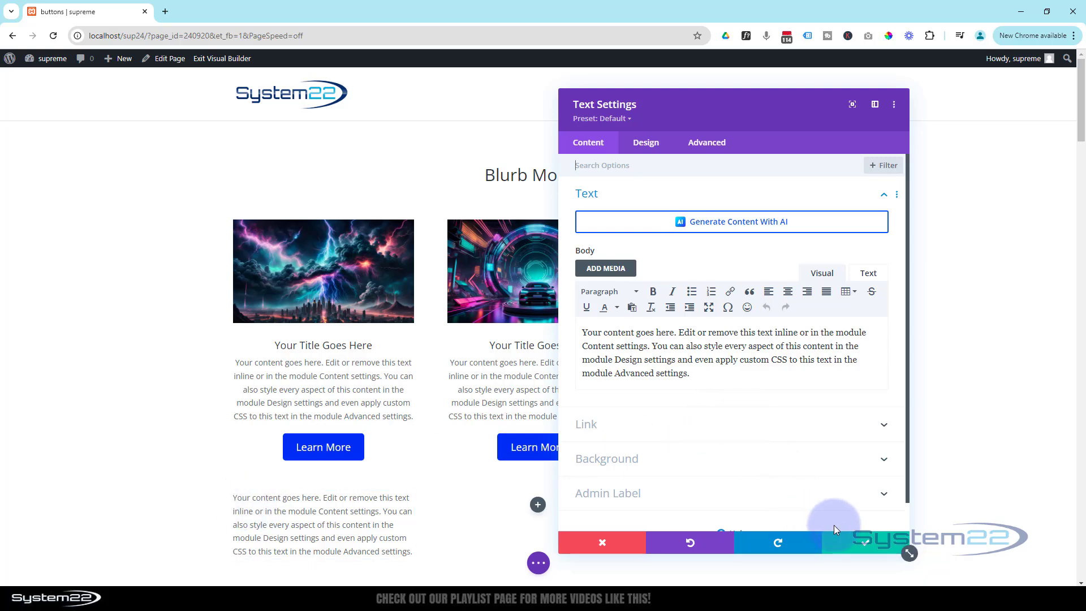
{"action": "left_click", "coordinate": [871, 543]}
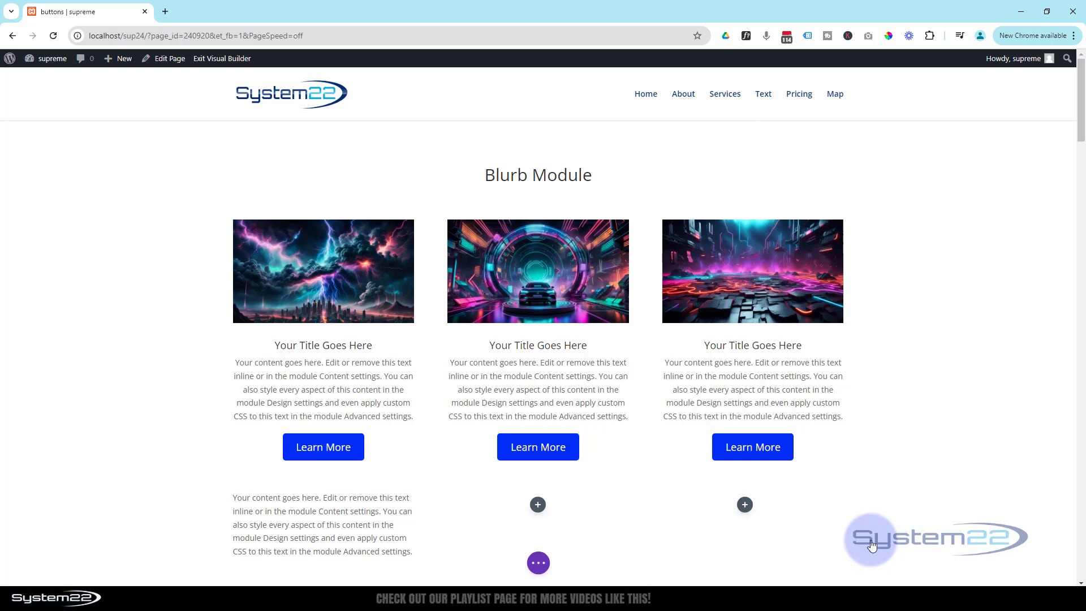
{"action": "mouse_move", "coordinate": [201, 495]}
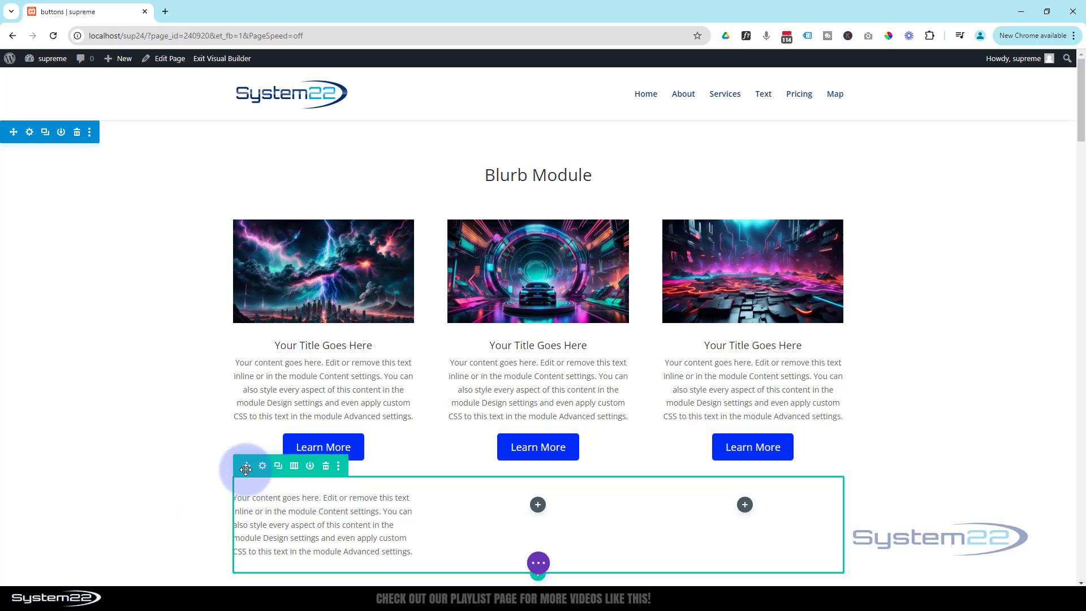
{"action": "left_click_drag", "start_coordinate": [246, 465], "coordinate": [300, 134]}
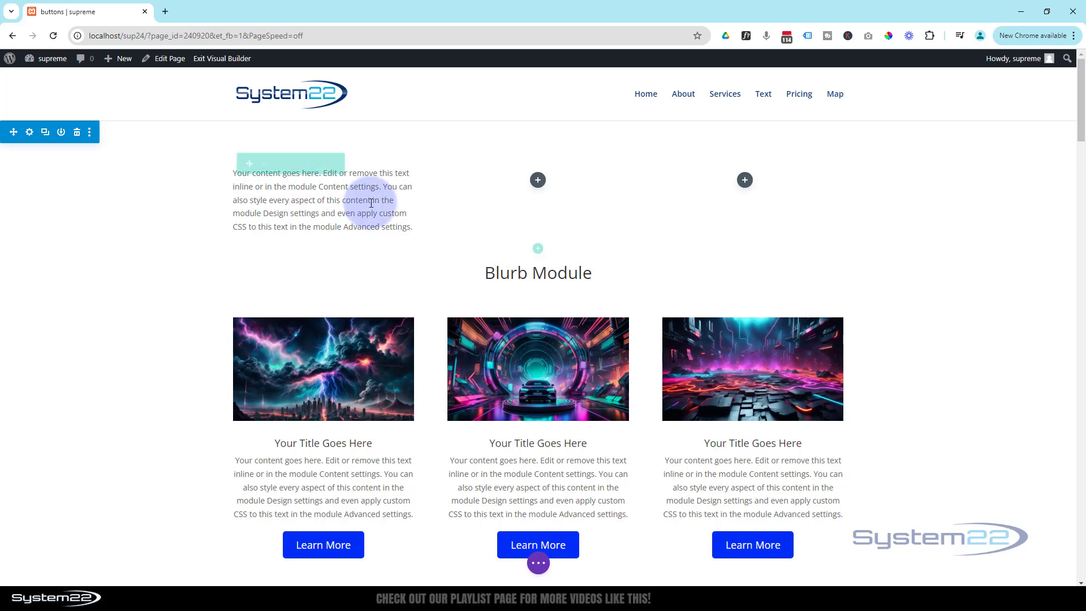
{"action": "left_click", "coordinate": [302, 178]}
{"action": "left_click", "coordinate": [754, 376]}
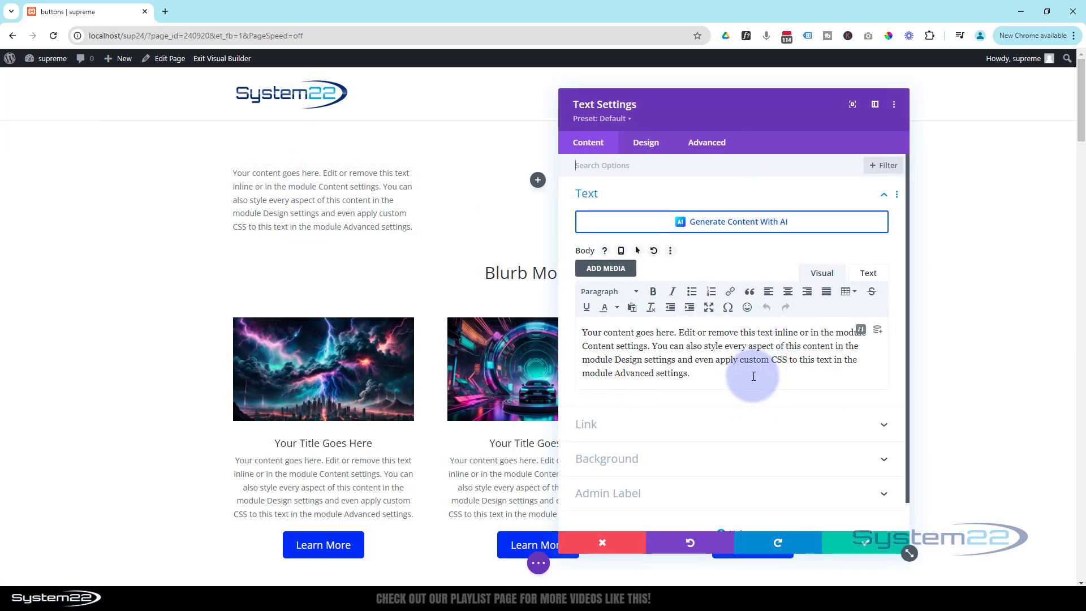
{"action": "left_click", "coordinate": [602, 542]}
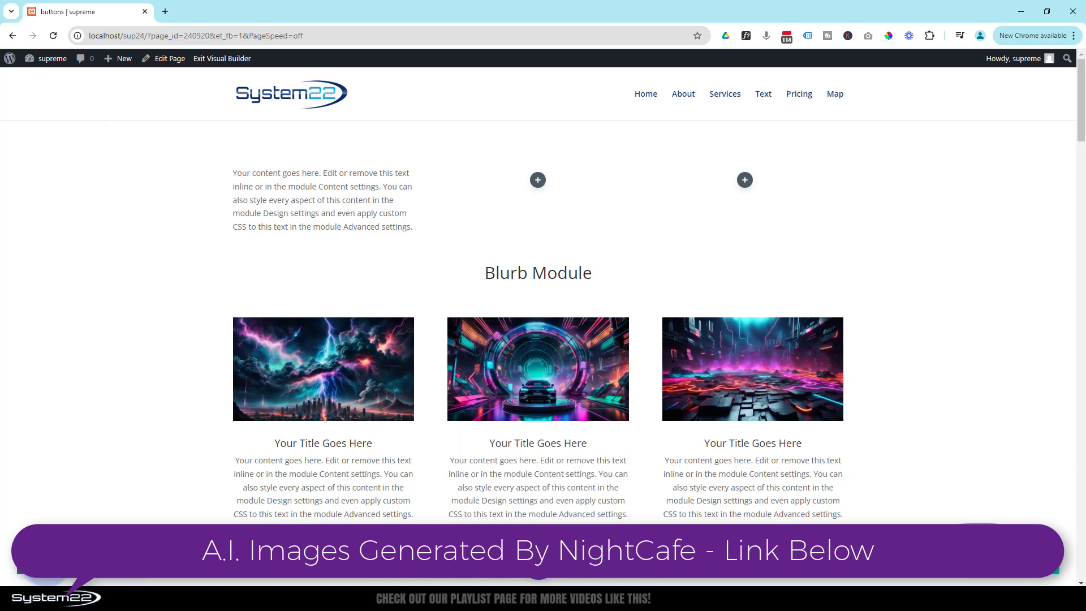
{"action": "left_click", "coordinate": [48, 580]}
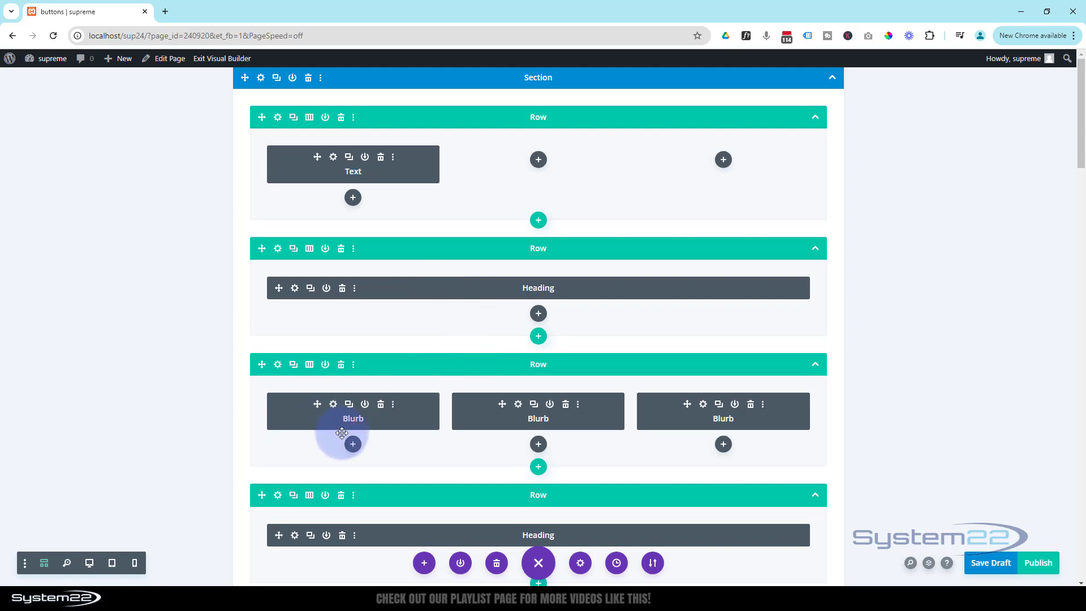
{"action": "left_click", "coordinate": [89, 564]}
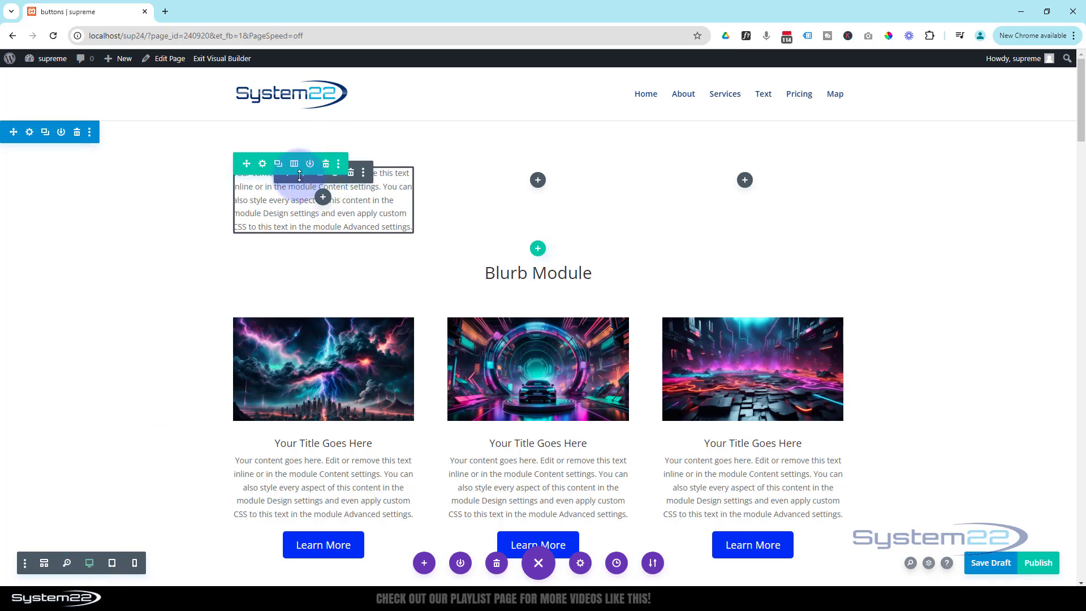
Add the line "Click Here" below the body paragraph of the new Text module
{"action": "left_click", "coordinate": [304, 180]}
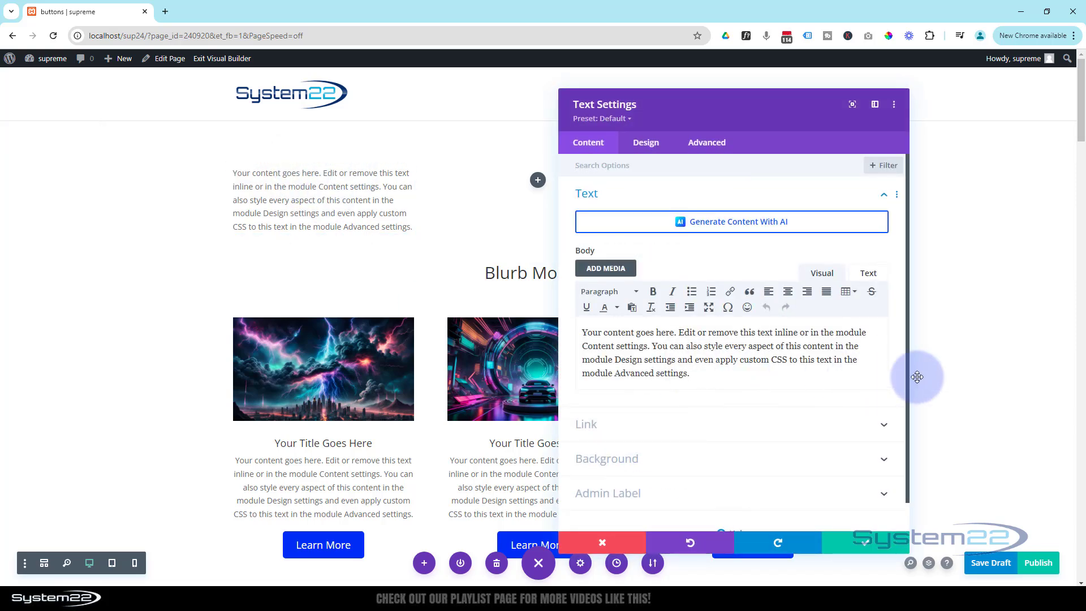
{"action": "key", "text": "Return"}
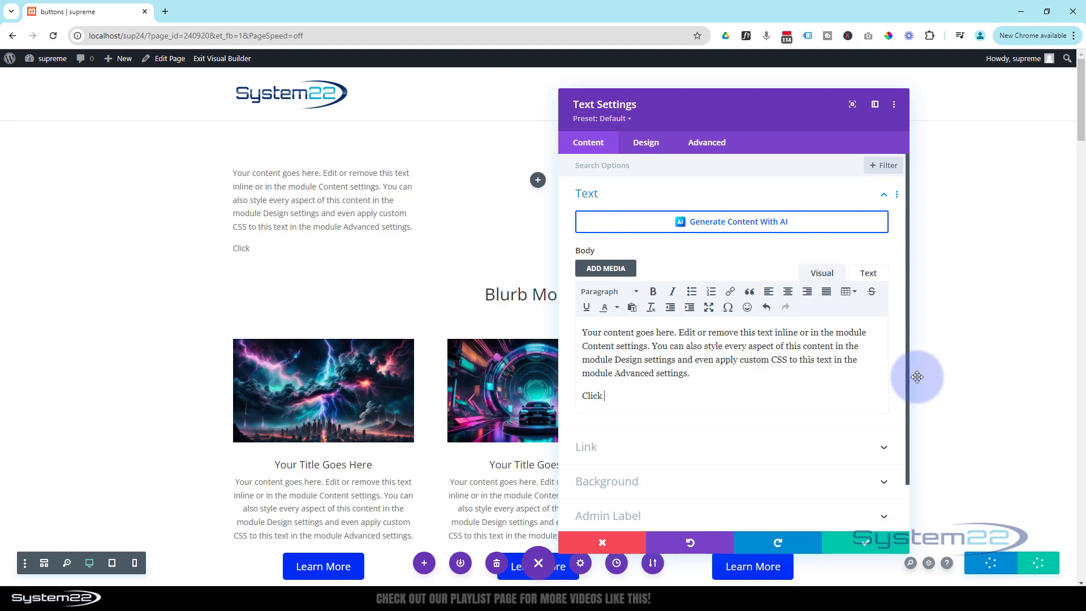
{"action": "type", "text": "Click Here"}
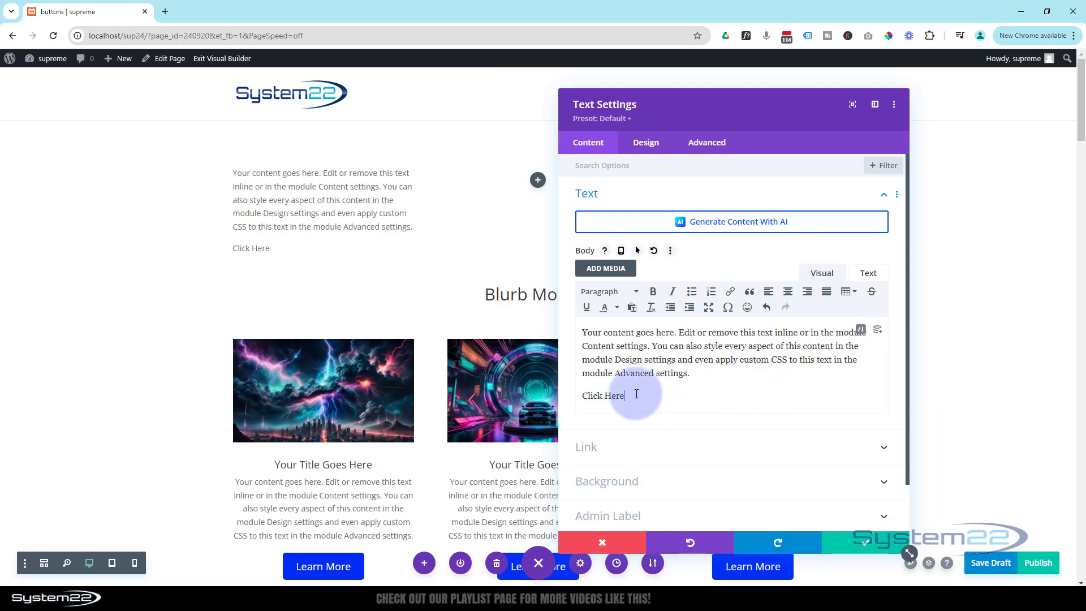
Link the "Click Here" text to the URL # with target None, and format it as Heading 4
{"action": "left_click_drag", "start_coordinate": [636, 394], "coordinate": [565, 395]}
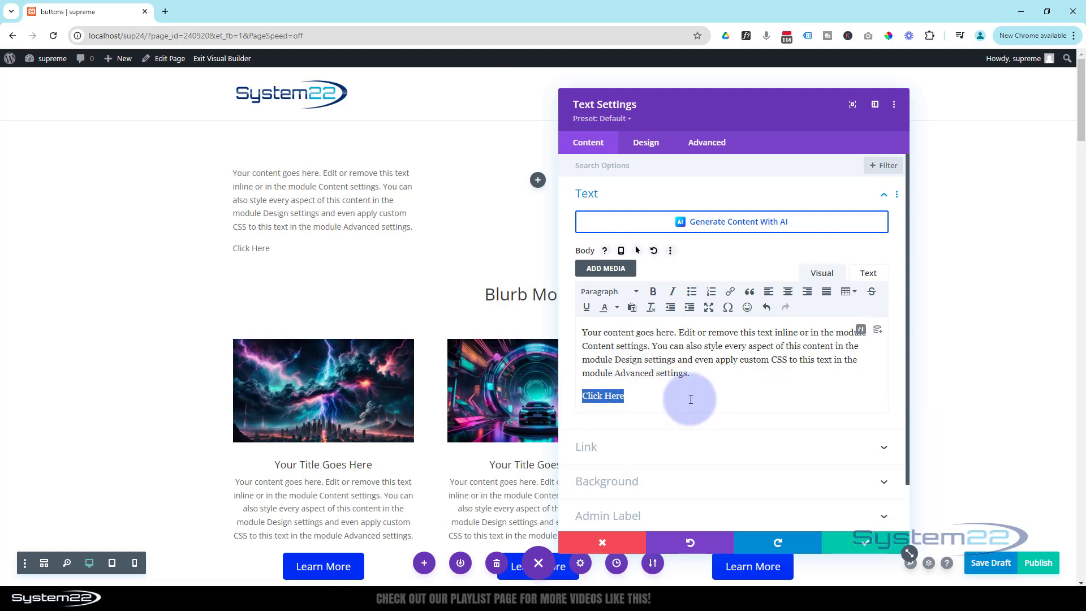
{"action": "left_click", "coordinate": [730, 292]}
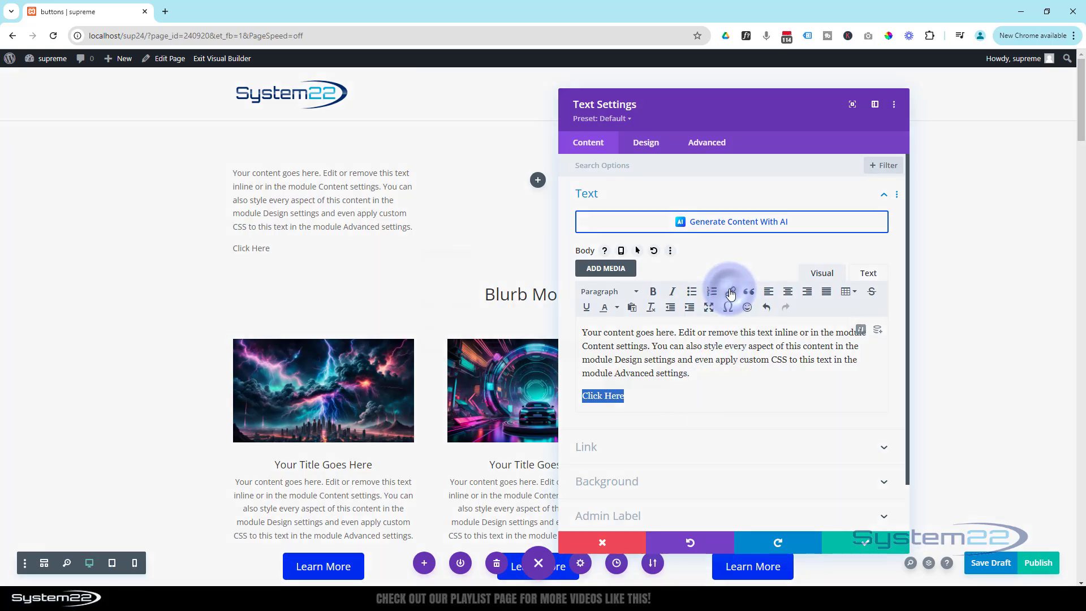
{"action": "left_click", "coordinate": [500, 281]}
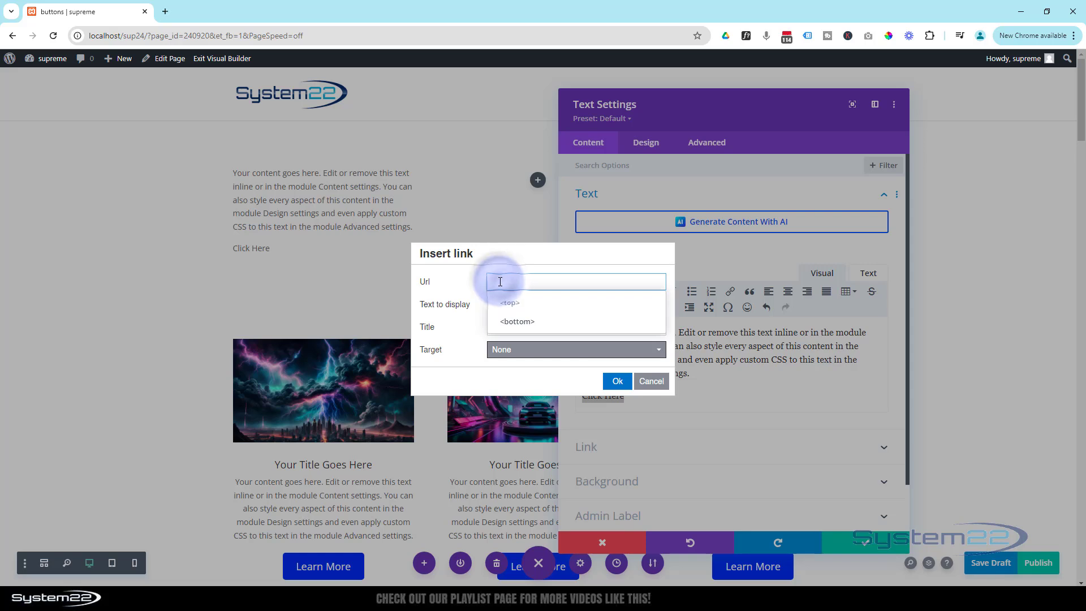
{"action": "type", "text": "#"}
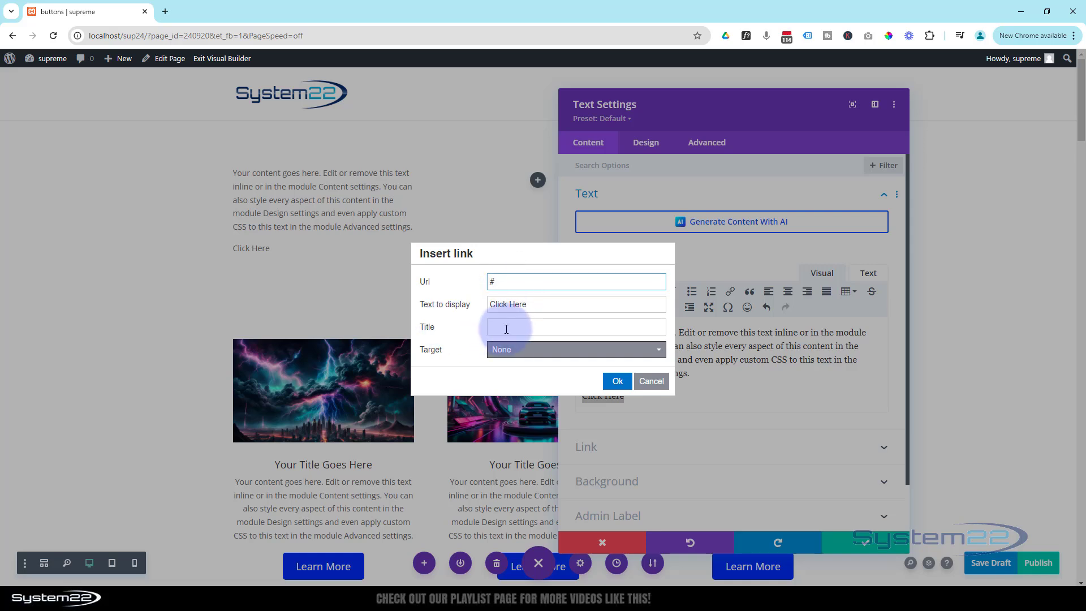
{"action": "key", "text": "Tab"}
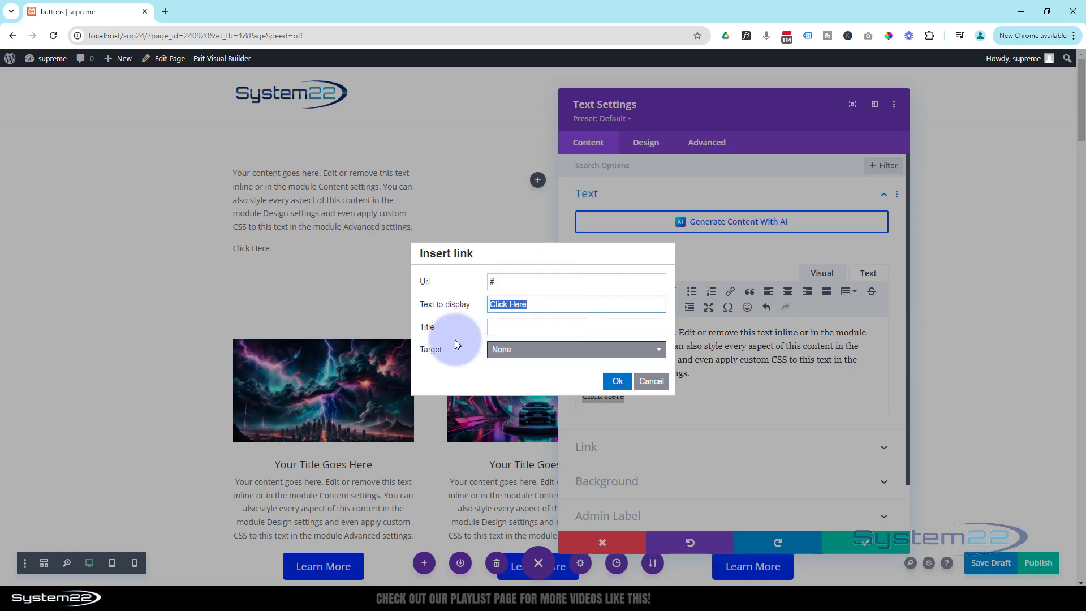
{"action": "left_click", "coordinate": [577, 350]}
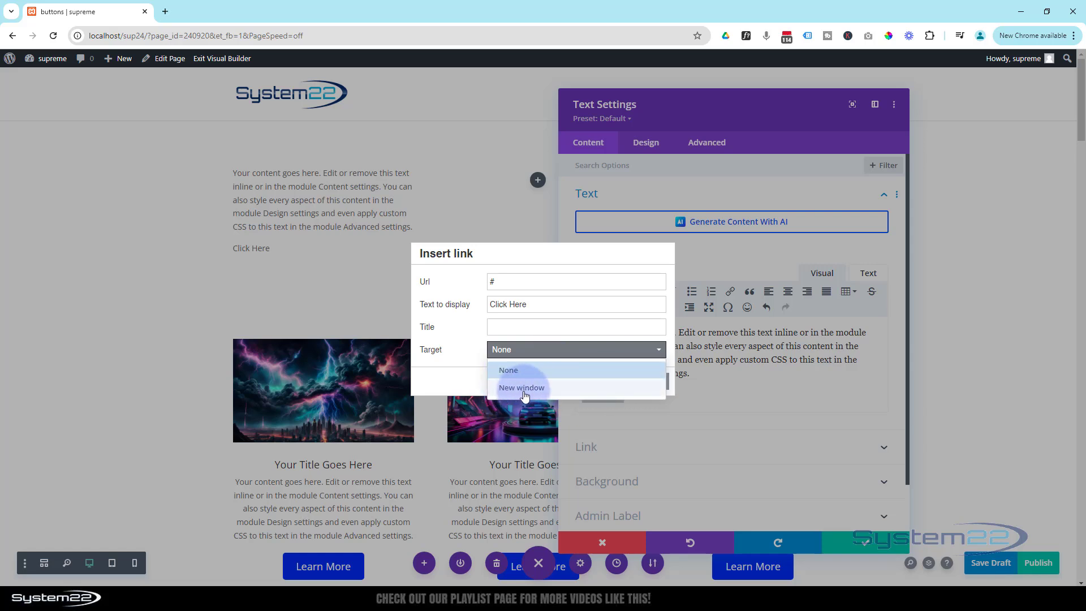
{"action": "left_click", "coordinate": [470, 355]}
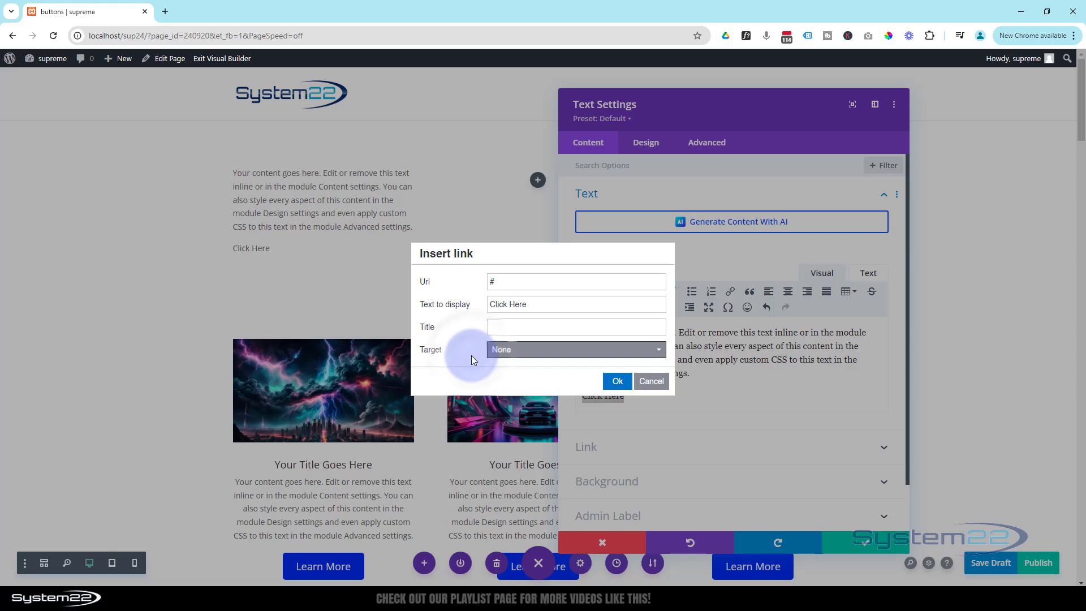
{"action": "left_click", "coordinate": [617, 383]}
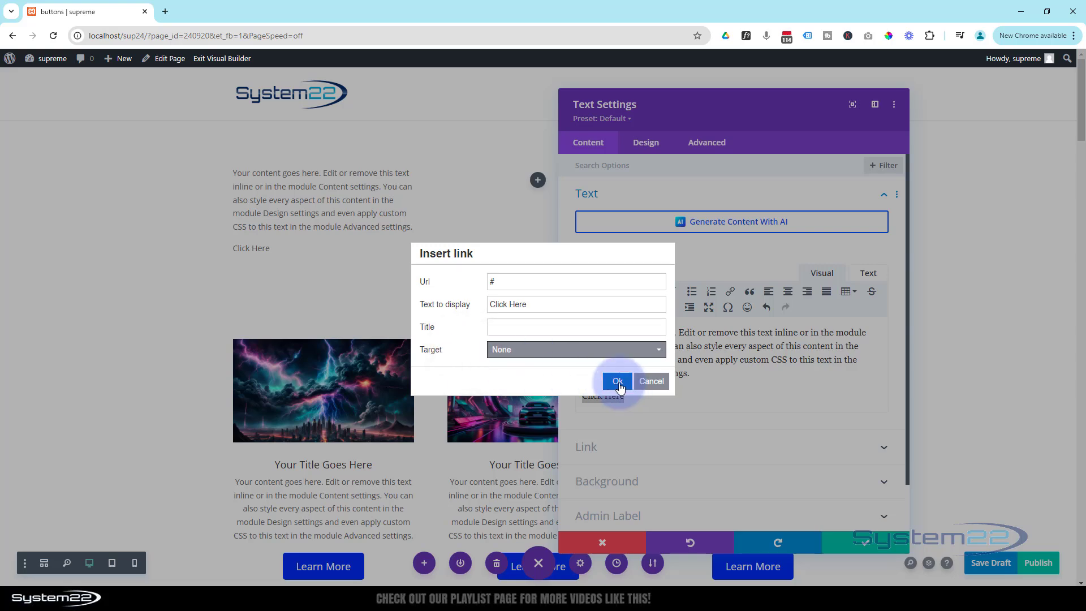
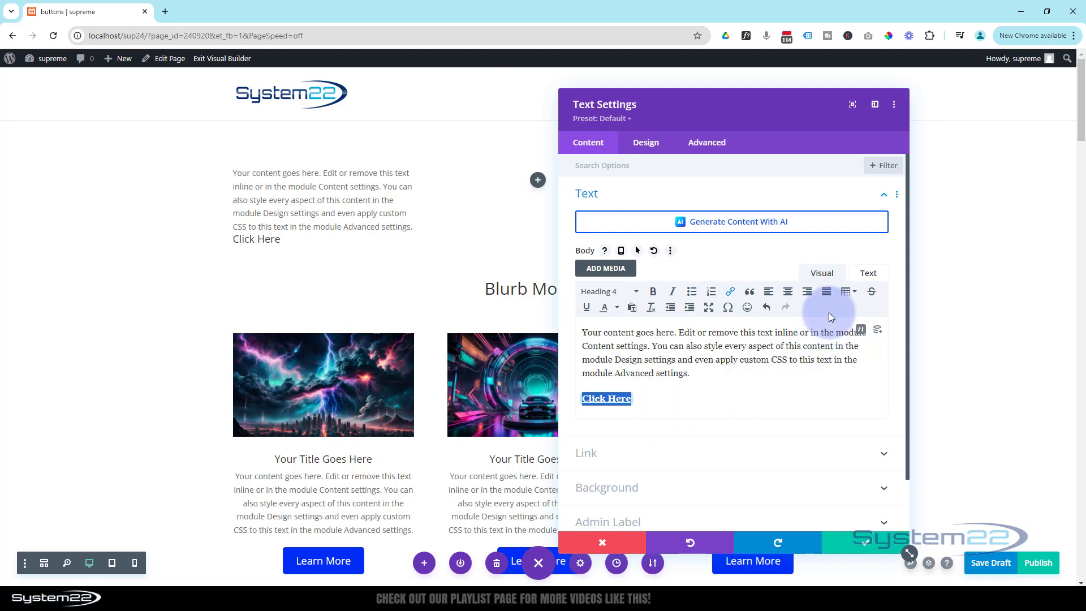
Add class="mybtn" to the opening h4 tag around the "Click Here" link in the Text module's HTML and save the module
{"action": "left_click", "coordinate": [867, 277]}
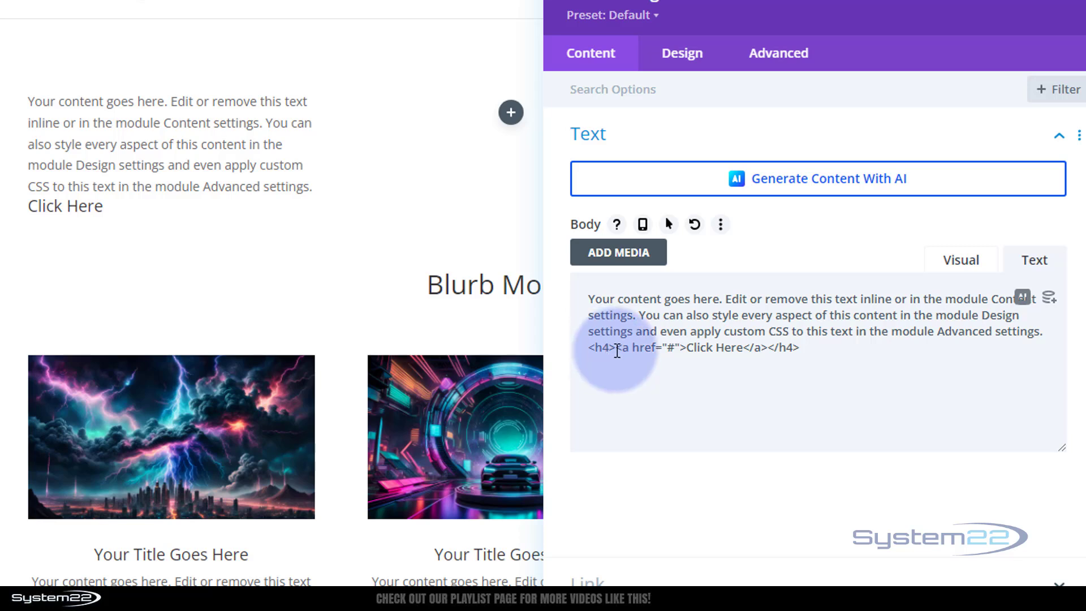
{"action": "left_click_drag", "start_coordinate": [616, 347], "coordinate": [687, 351]}
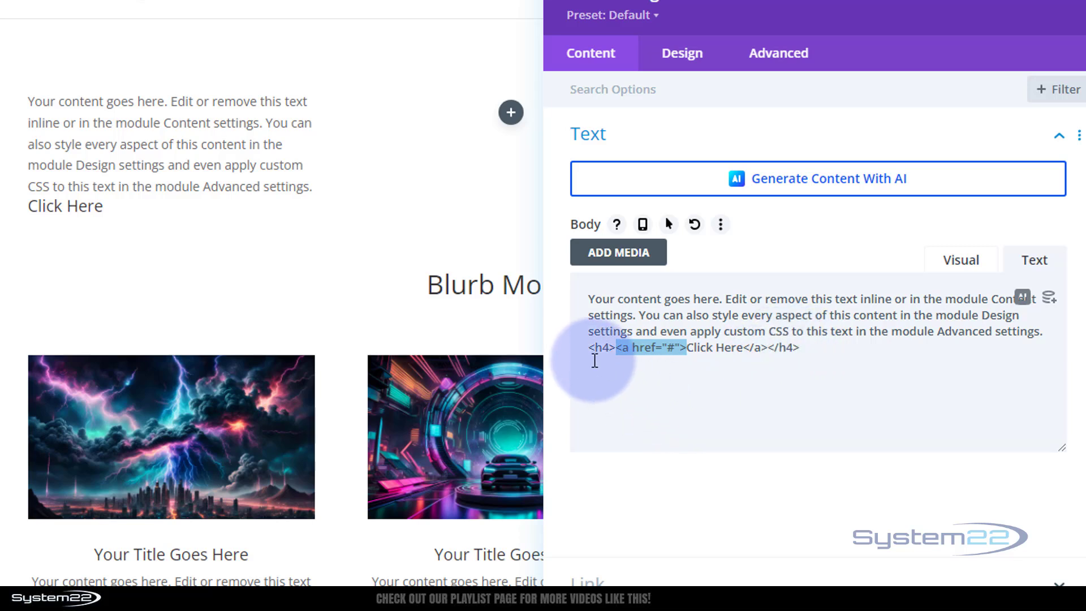
{"action": "left_click", "coordinate": [608, 348]}
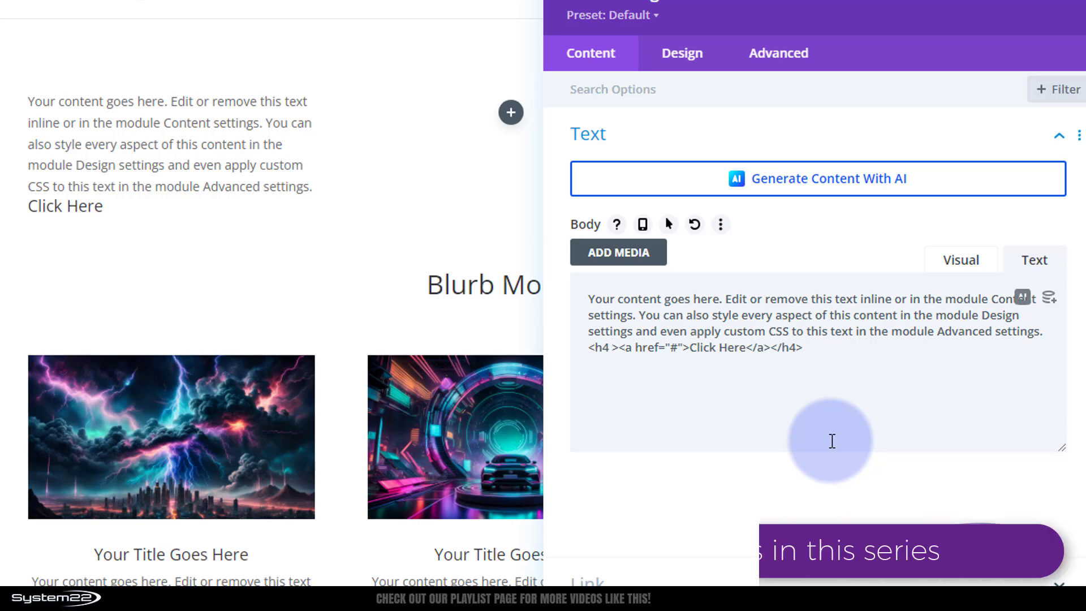
{"action": "type", "text": "class"}
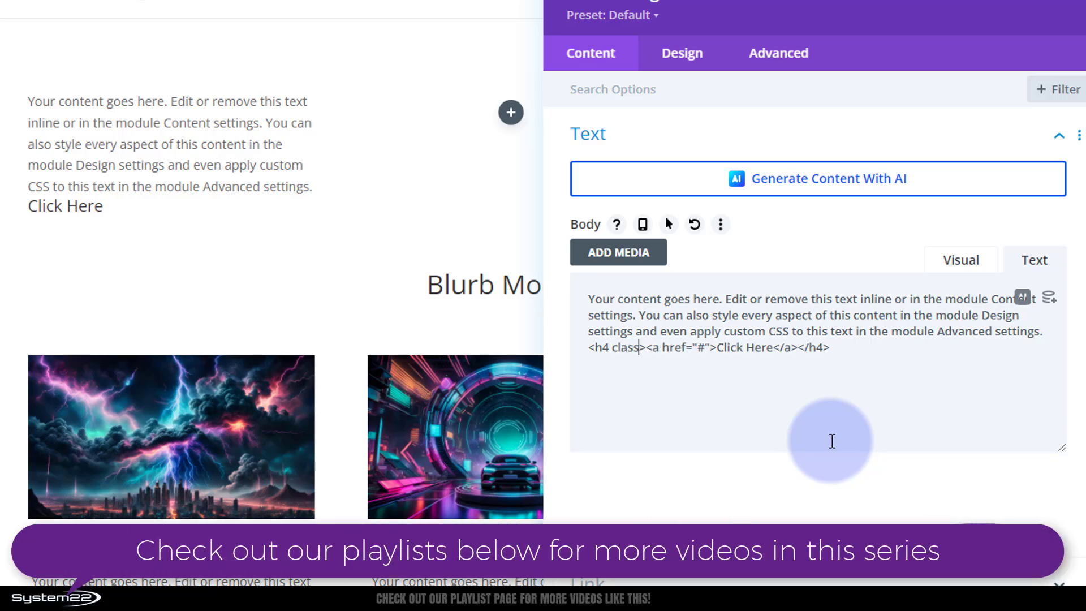
{"action": "type", "text": "="}
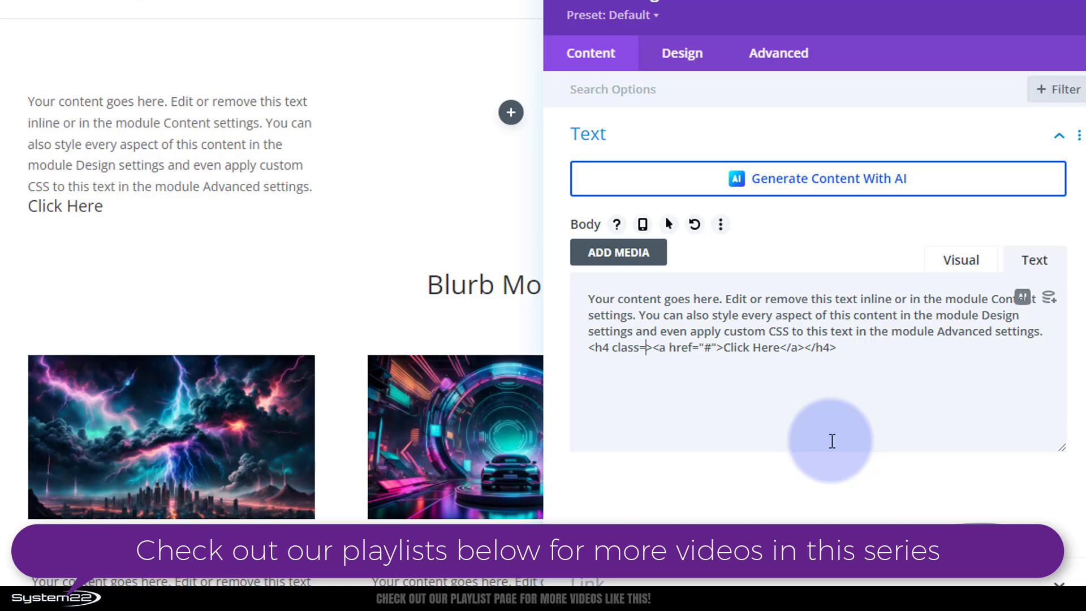
{"action": "type", "text": "\""}
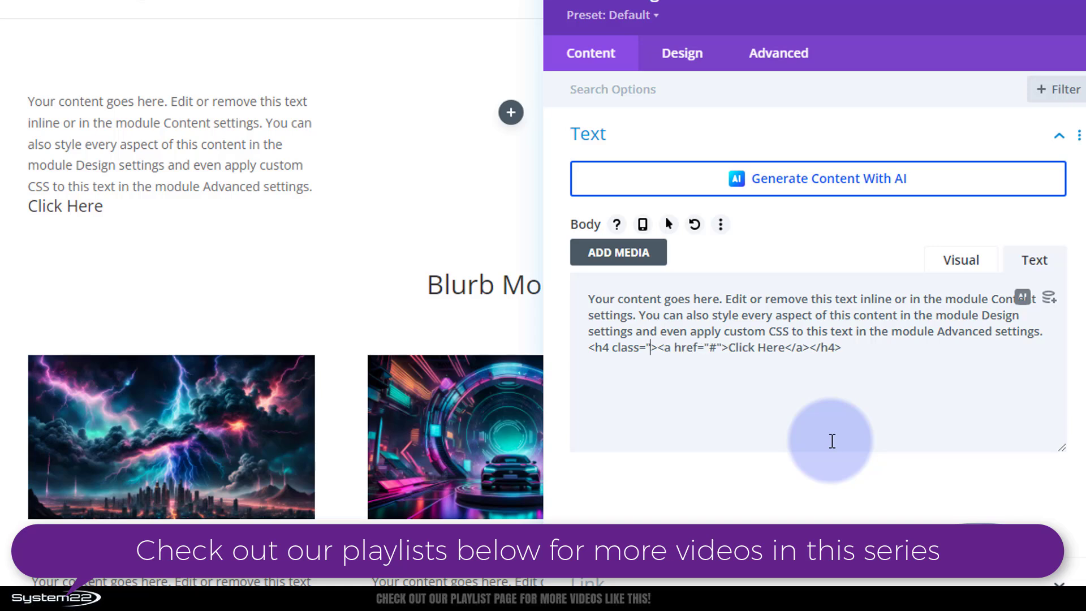
{"action": "type", "text": "\""}
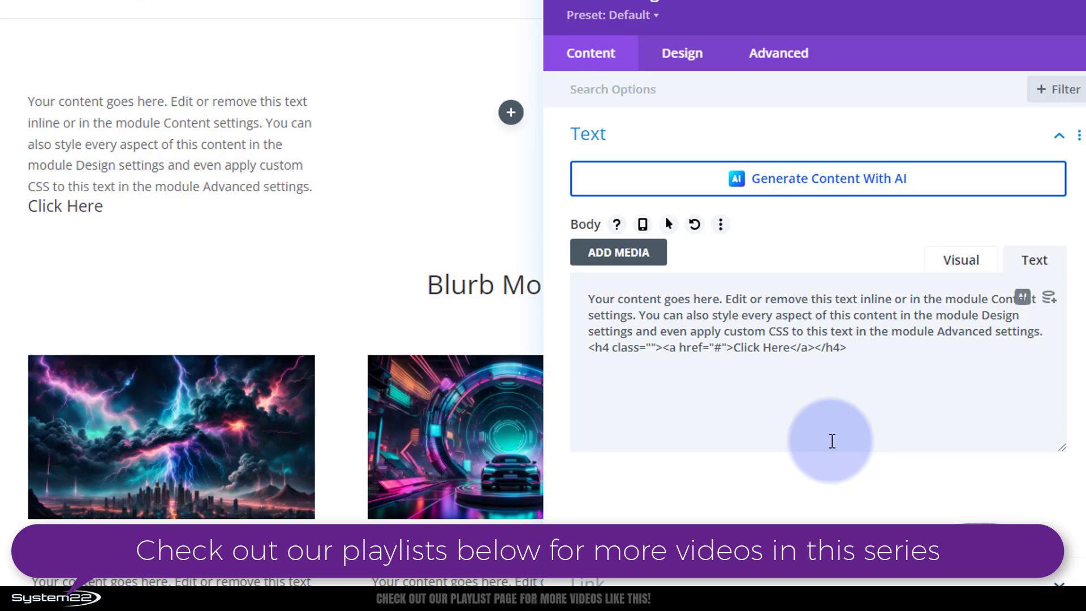
{"action": "type", "text": "mybt"}
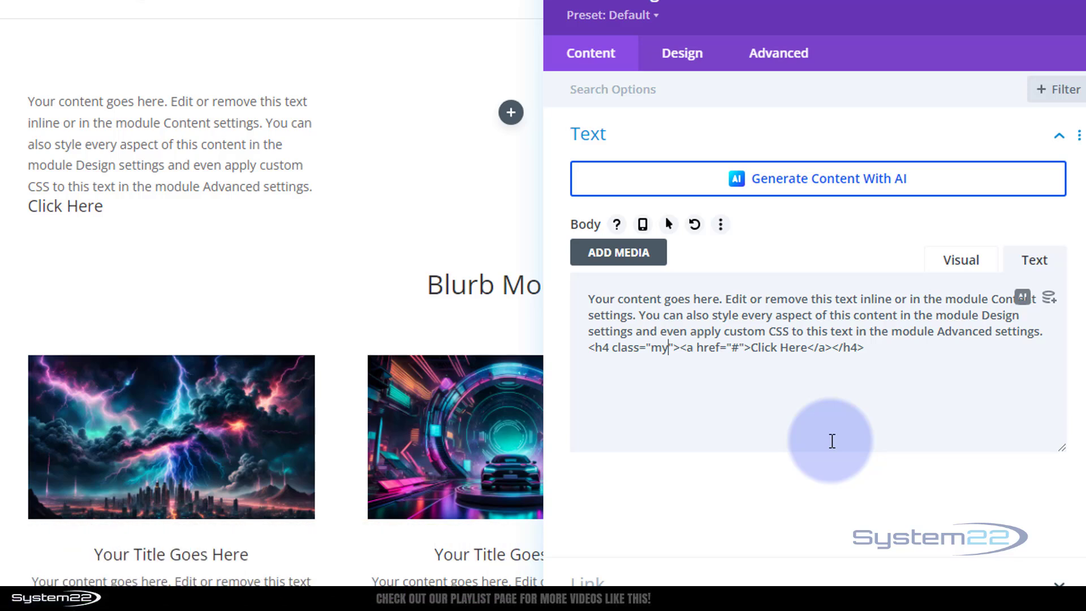
{"action": "type", "text": "n"}
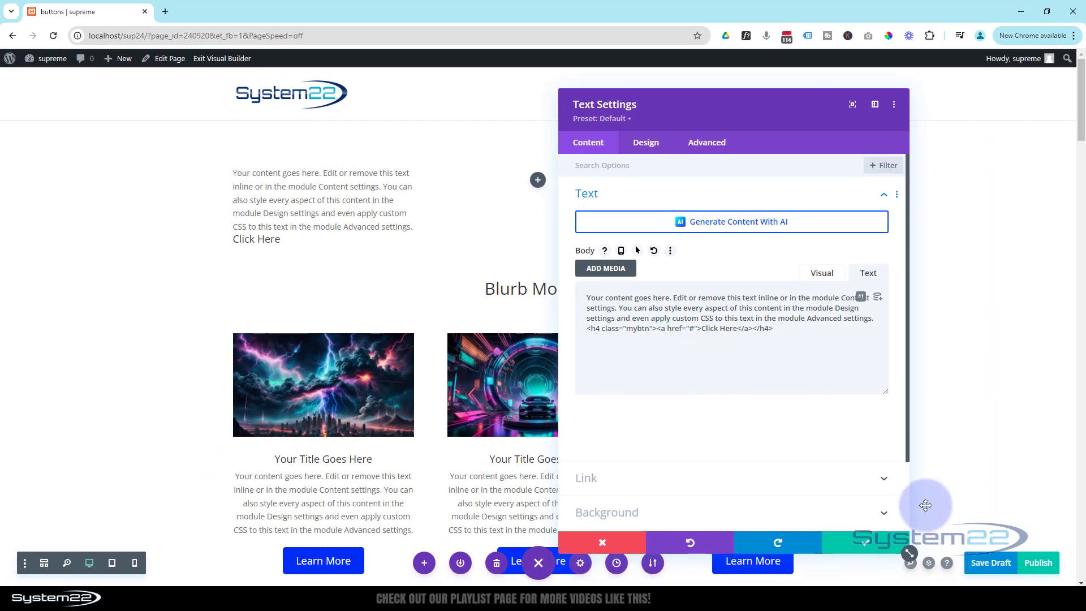
{"action": "left_click", "coordinate": [877, 544]}
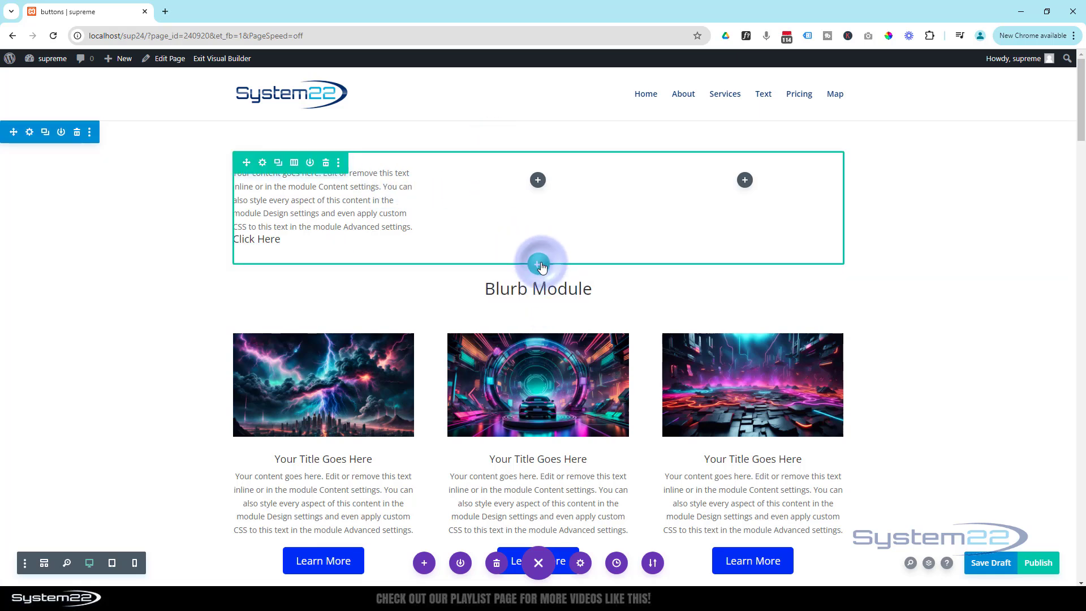
Insert a single-column row below the new Text module's row and add a Code module to it
{"action": "left_click", "coordinate": [540, 265]}
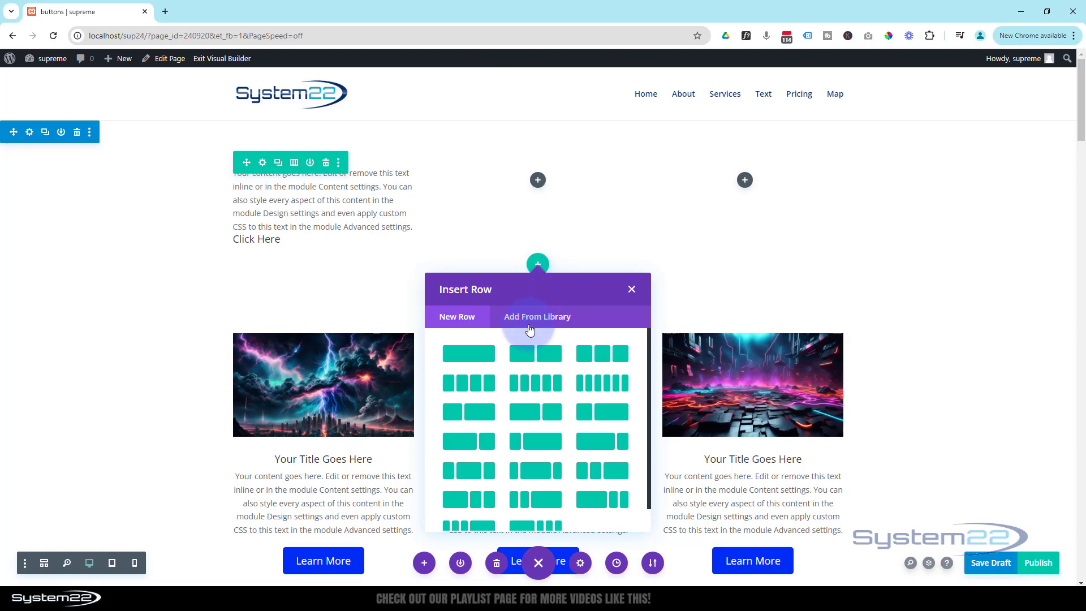
{"action": "left_click", "coordinate": [481, 355]}
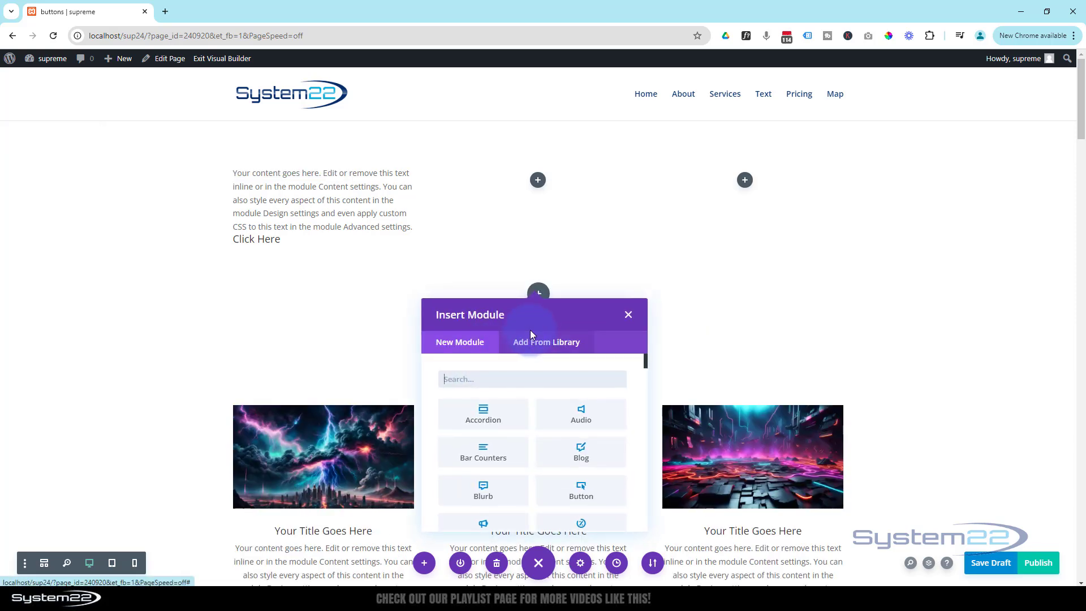
{"action": "scroll", "coordinate": [555, 447], "scroll_direction": "down", "scroll_amount": 3}
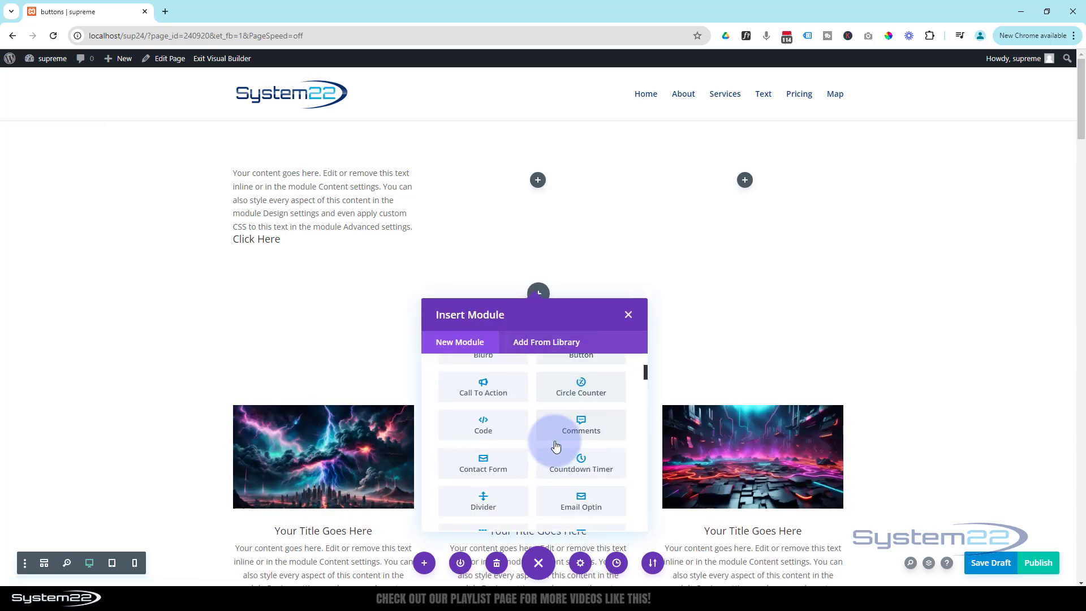
{"action": "left_click", "coordinate": [485, 404]}
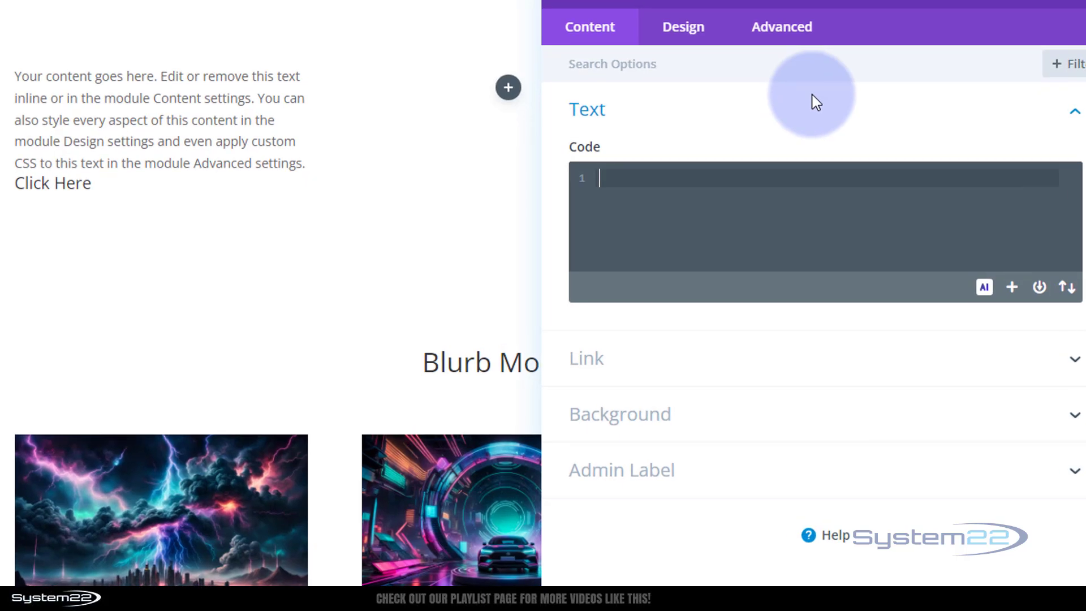
Enter opening and closing style tags in the Code module with an empty line between them
{"action": "type", "text": "<"}
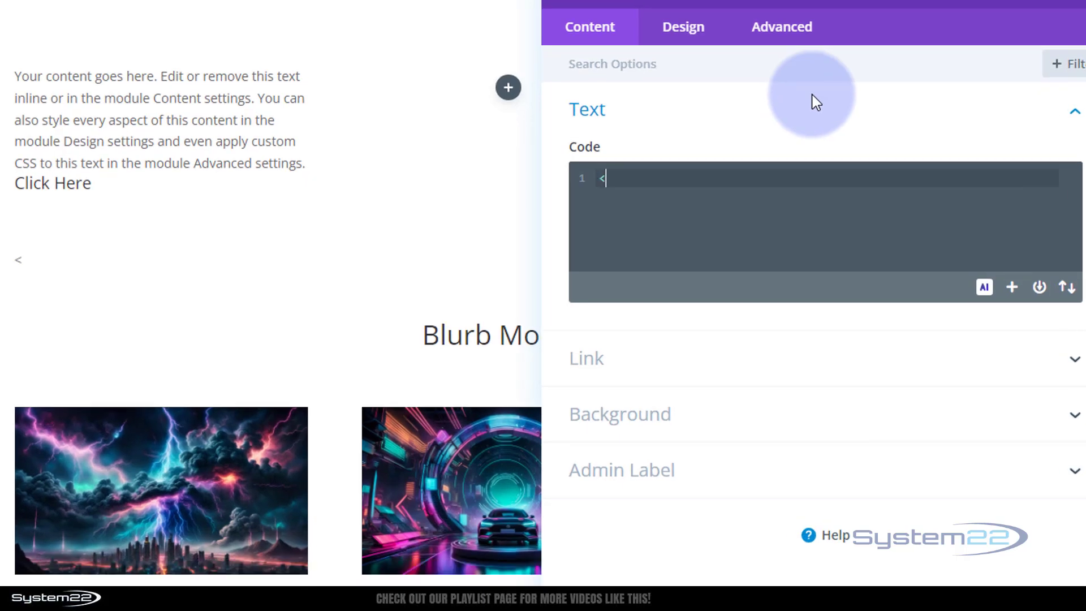
{"action": "type", "text": "styl"}
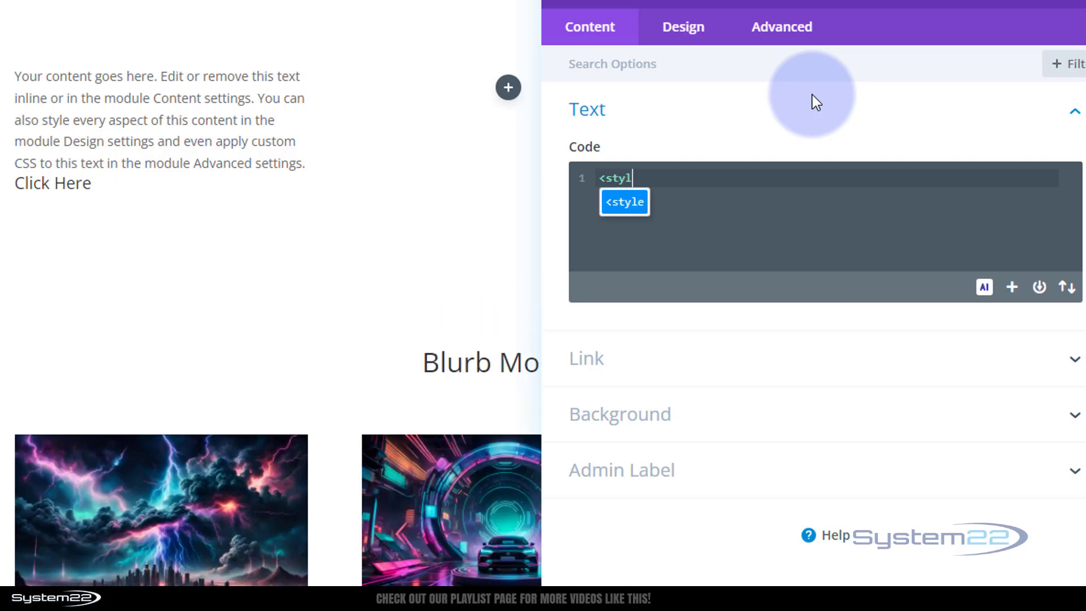
{"action": "type", "text": "e></style>"}
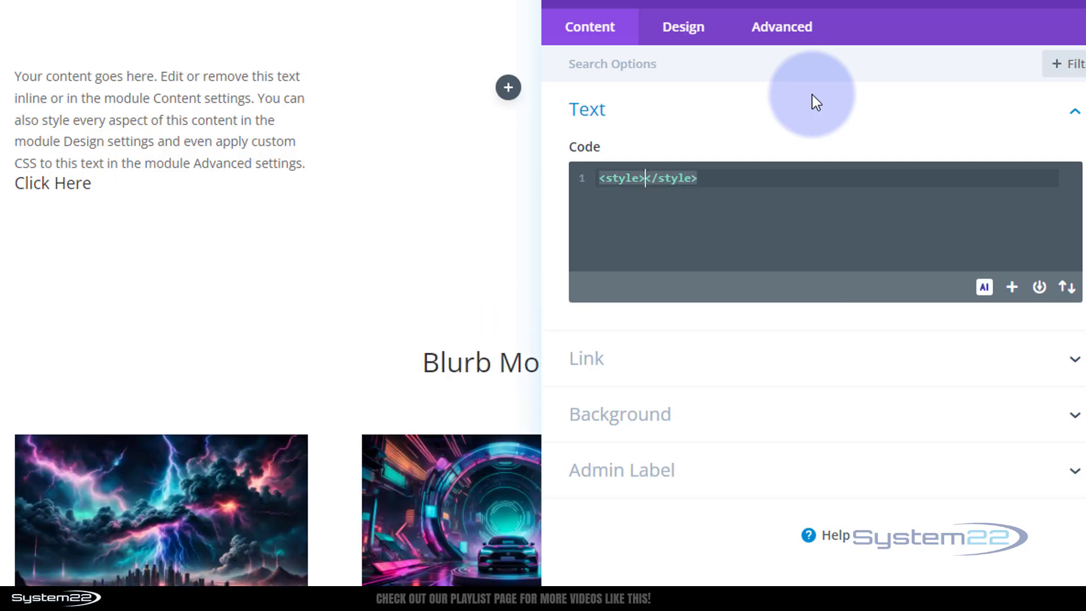
{"action": "key", "text": "Return"}
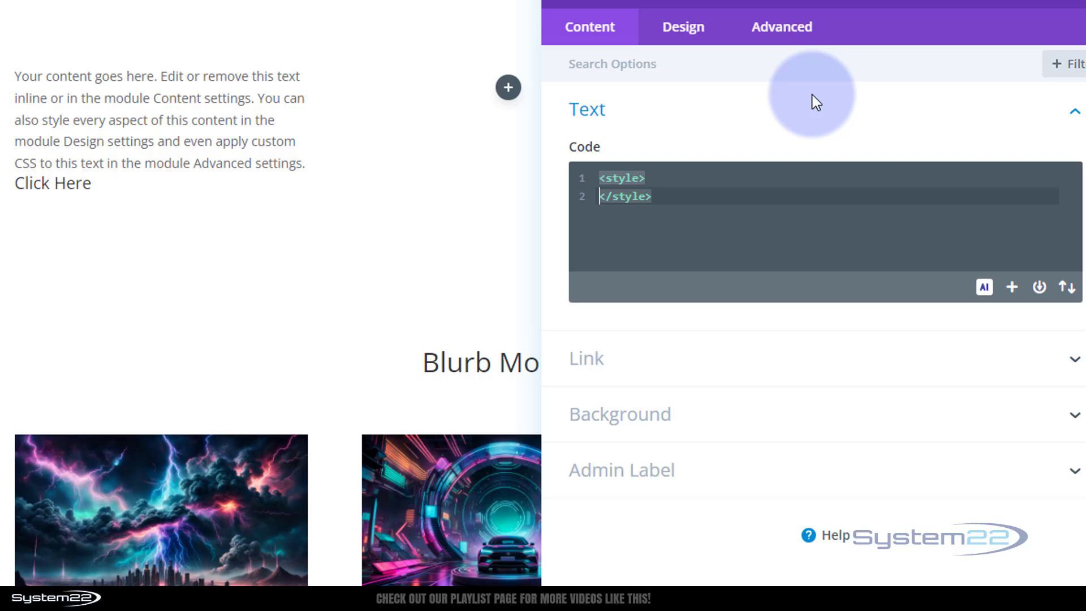
{"action": "key", "text": "Return"}
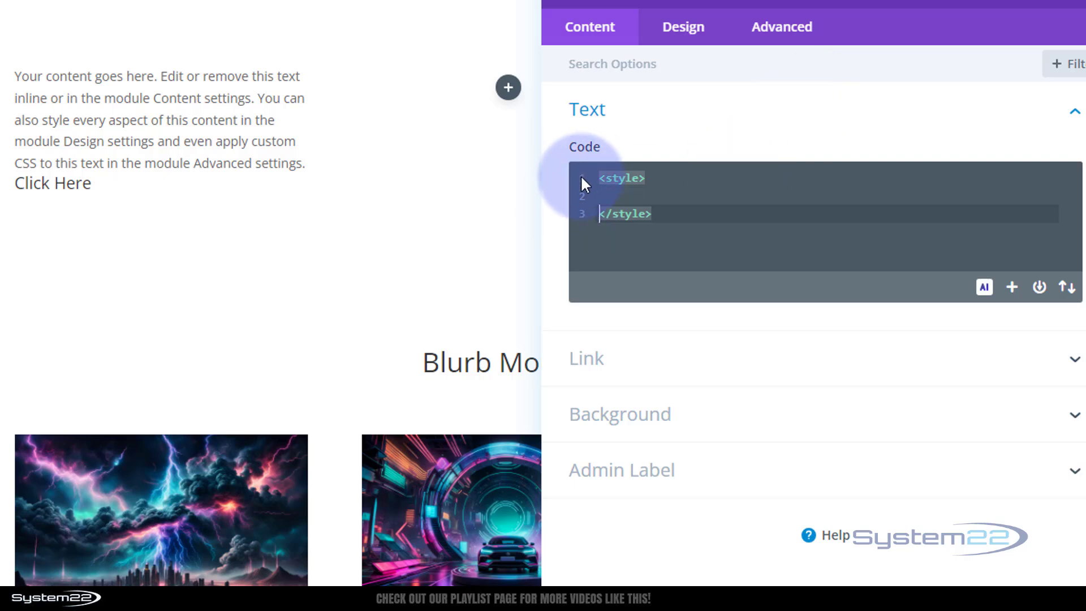
{"action": "left_click", "coordinate": [614, 196]}
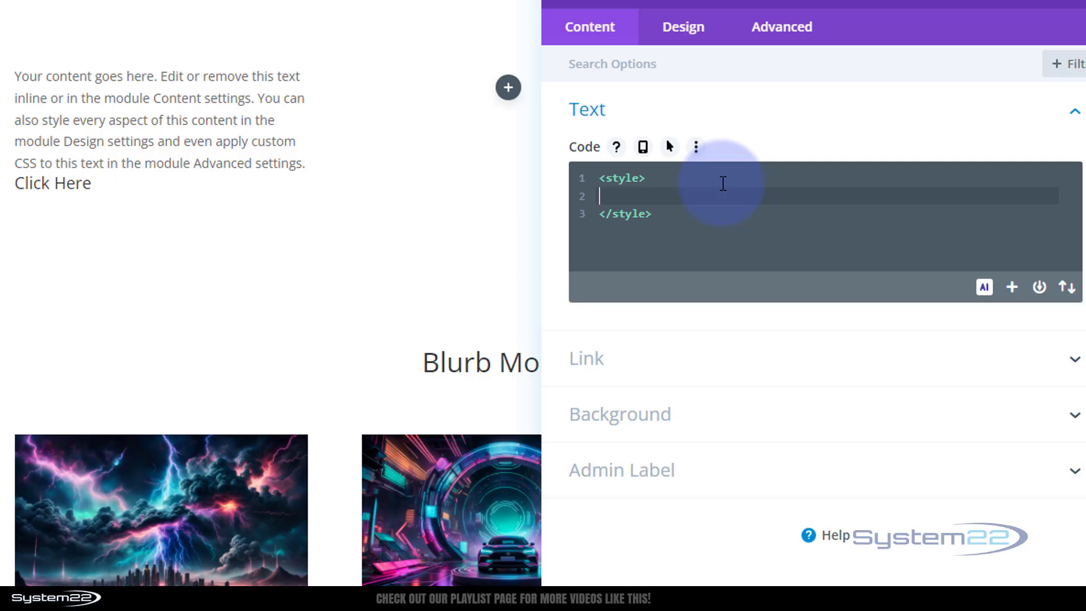
Create a .mybtn rule between the style tags with background: blue and color:#fff
{"action": "type", "text": ".mybtn {"}
{"action": "key", "text": "Return"}
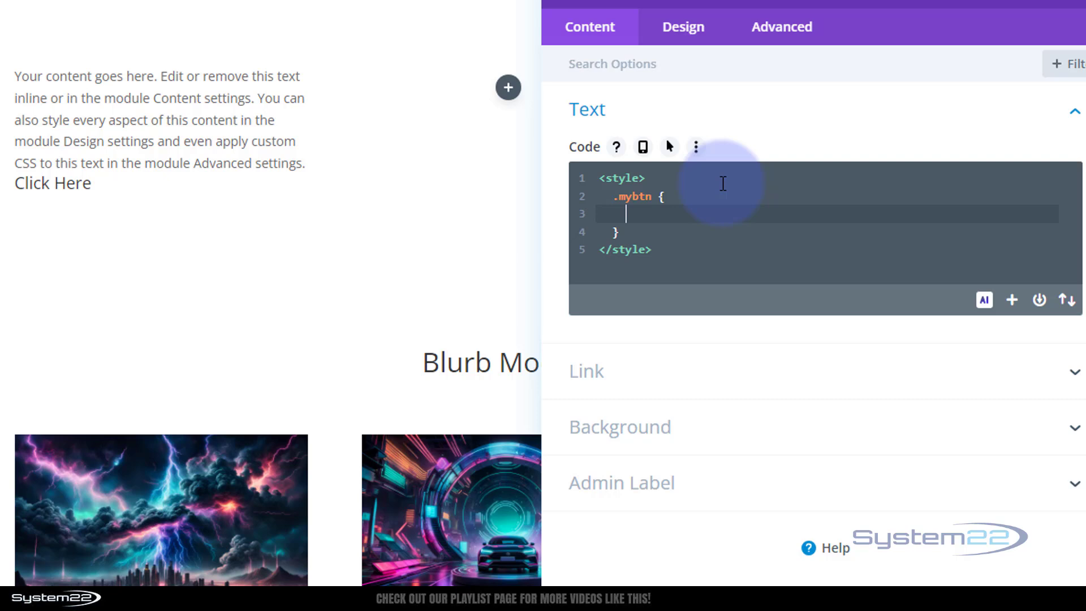
{"action": "type", "text": "background: blue"}
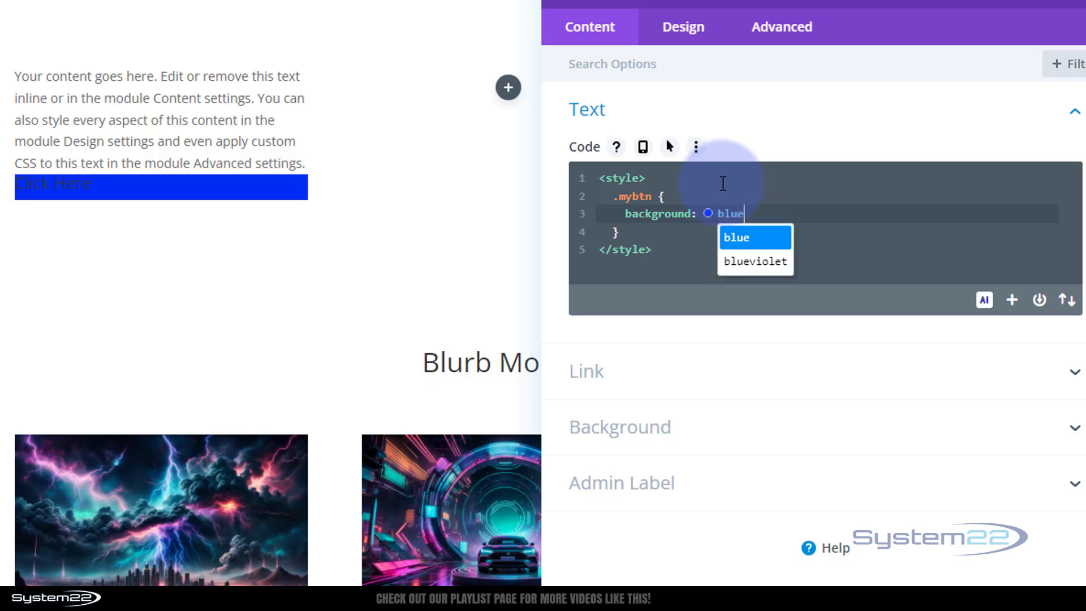
{"action": "type", "text": ";"}
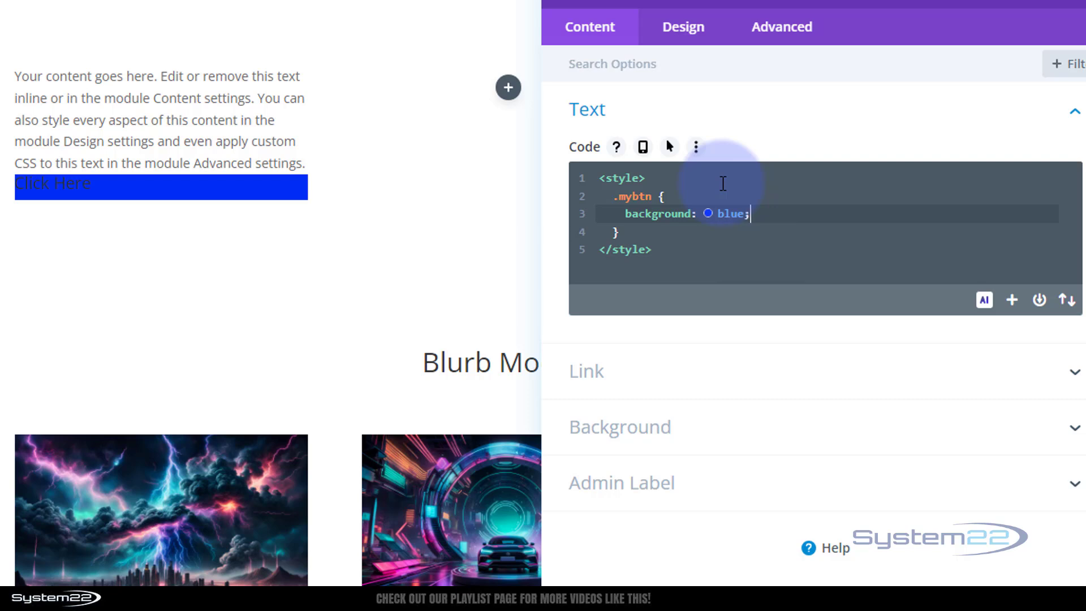
{"action": "key", "text": "Return"}
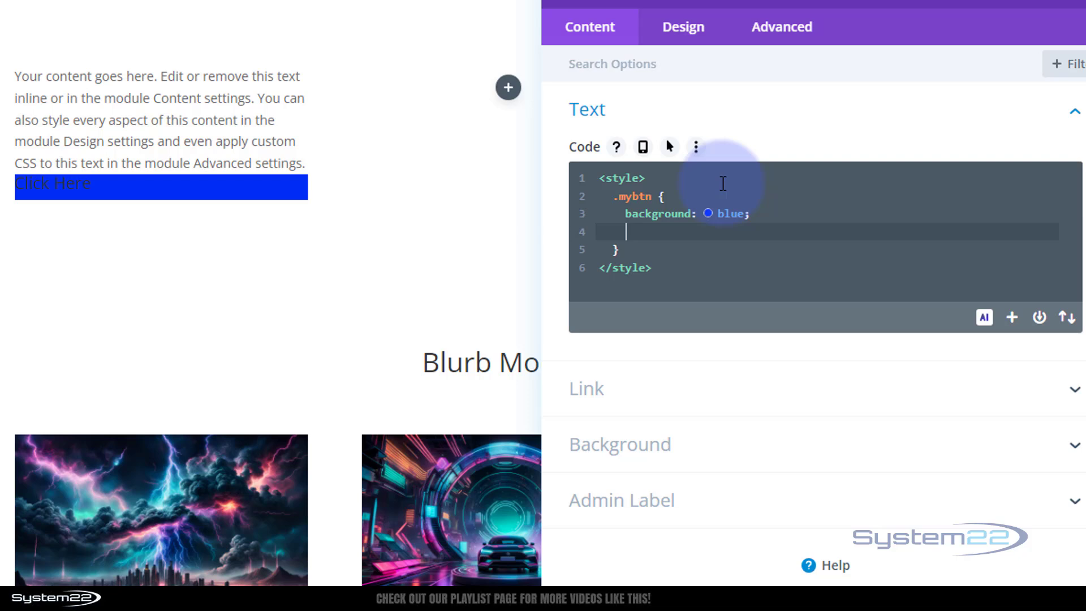
{"action": "type", "text": "color:#fff;"}
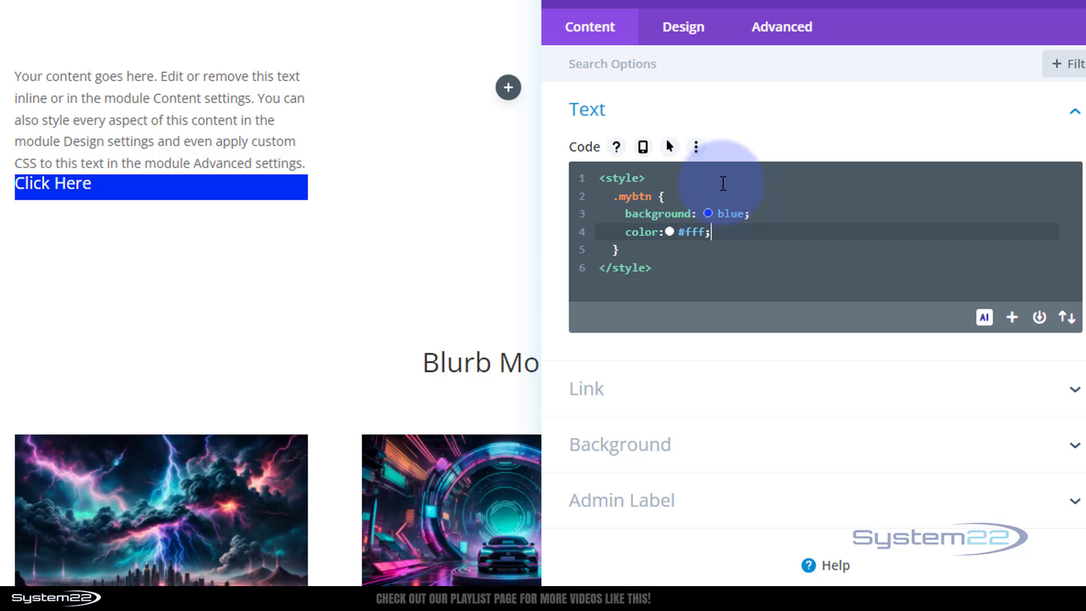
{"action": "key", "text": "Return"}
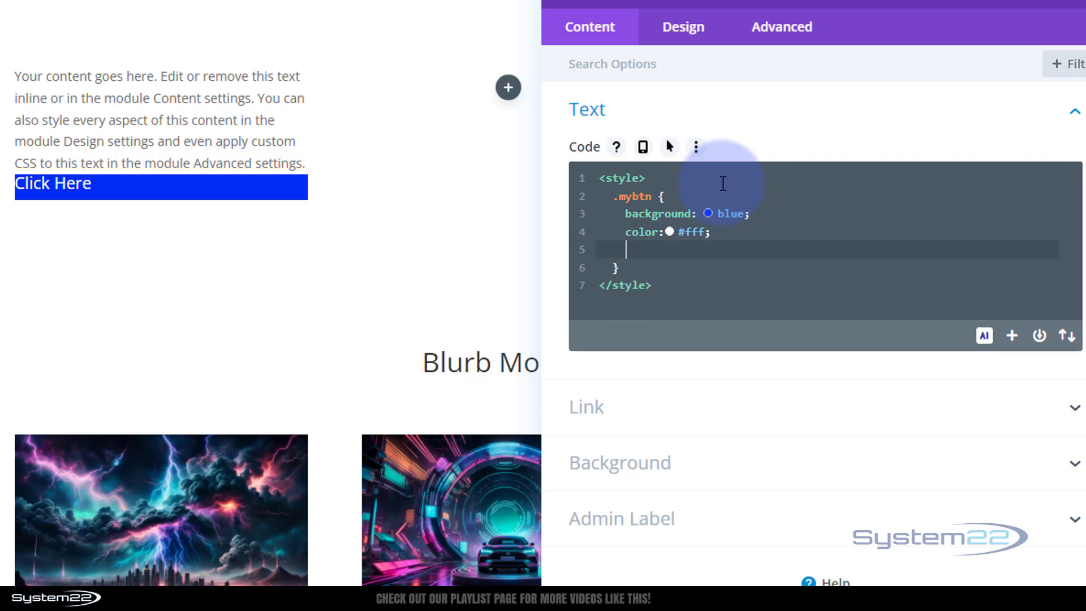
Add padding:15px and text-align:center to the .mybtn rule
{"action": "type", "text": "padding:15px"}
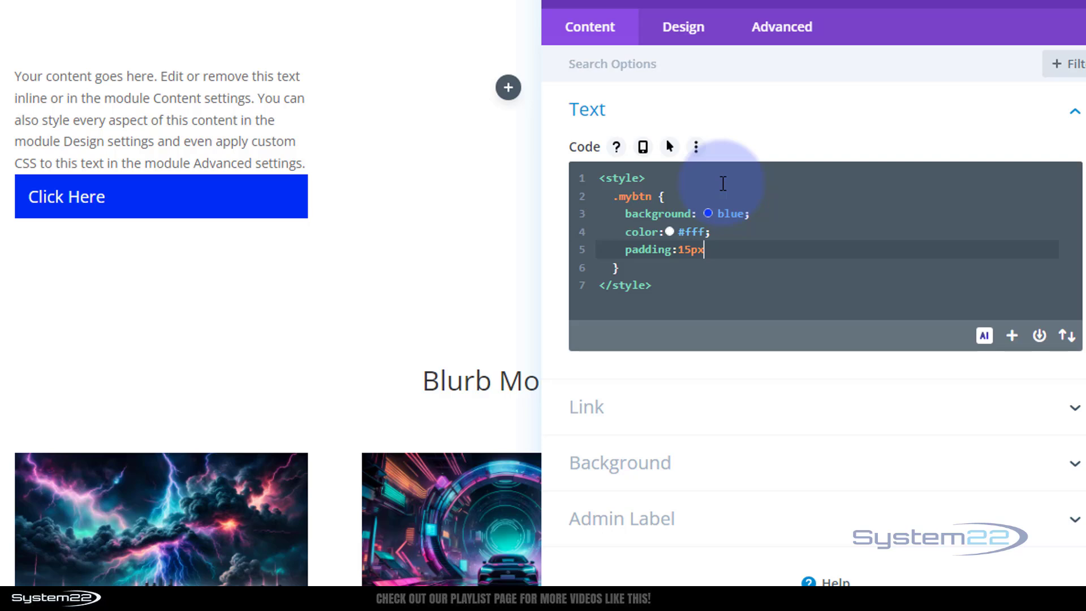
{"action": "type", "text": ";"}
{"action": "key", "text": "Return"}
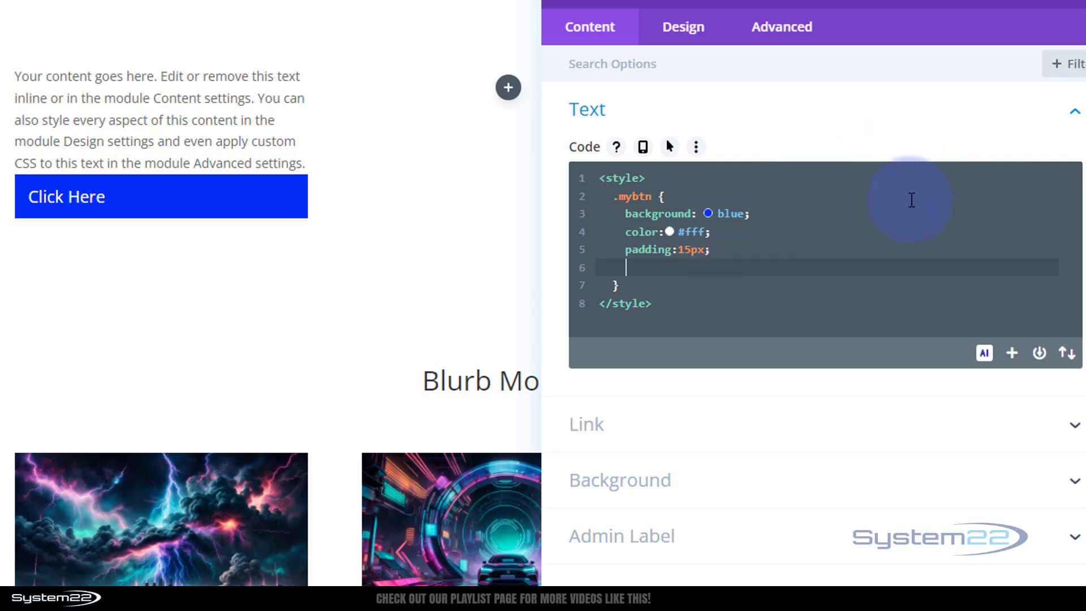
{"action": "type", "text": "text-align:center"}
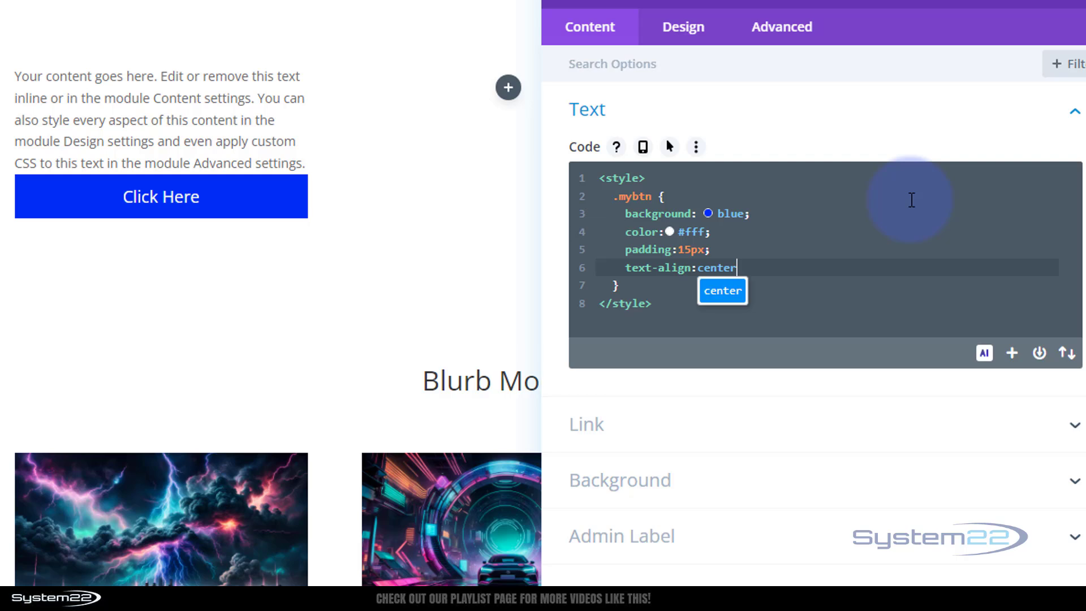
{"action": "type", "text": ";"}
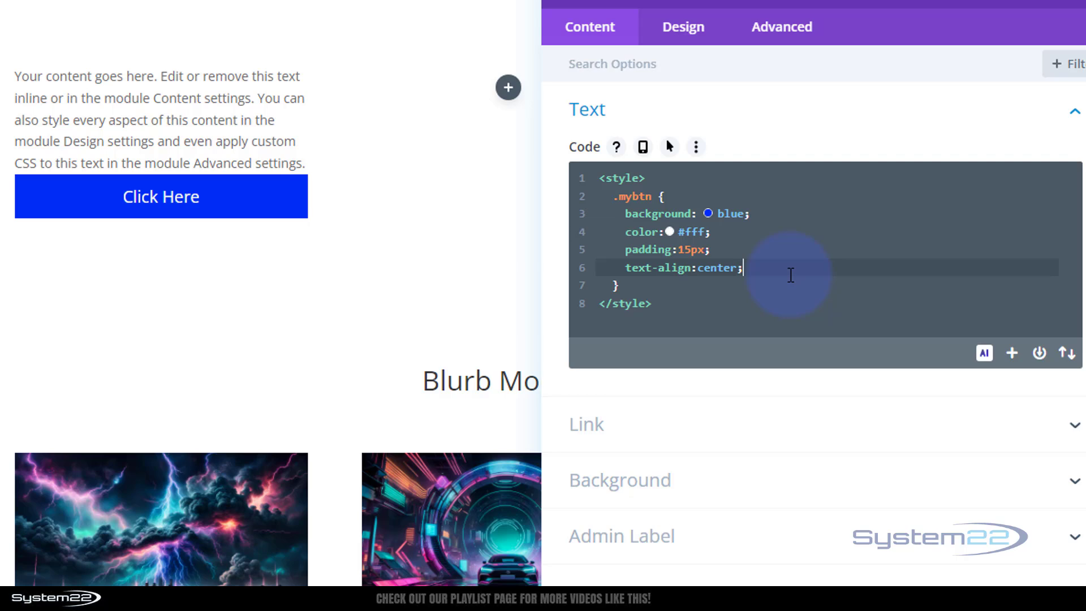
{"action": "key", "text": "Return"}
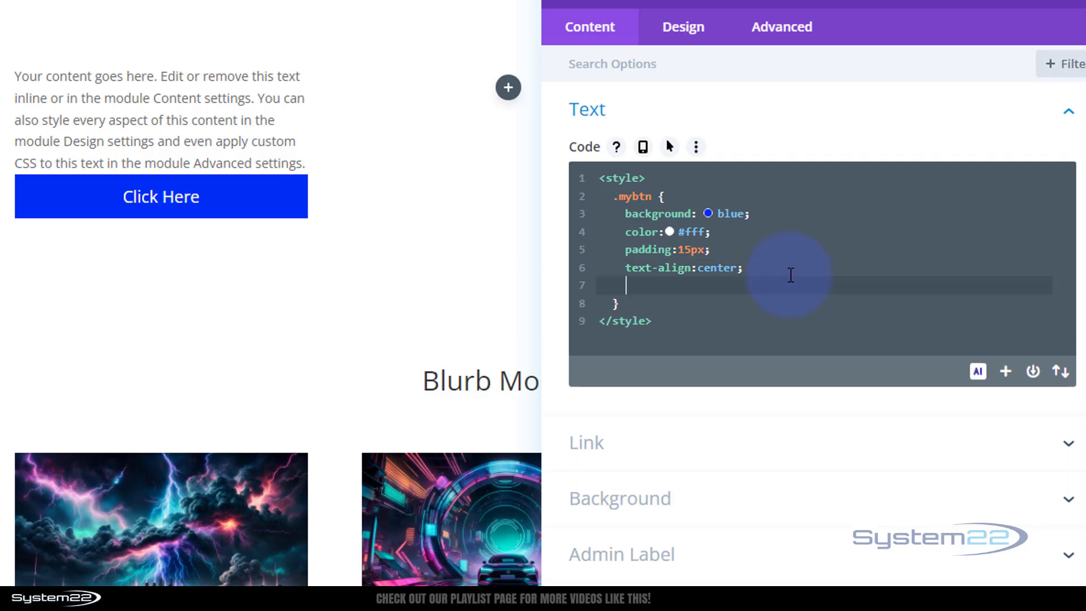
Set the width to 45% in the .mybtn rule, leaving a new line below for another declaration
{"action": "type", "text": "width"}
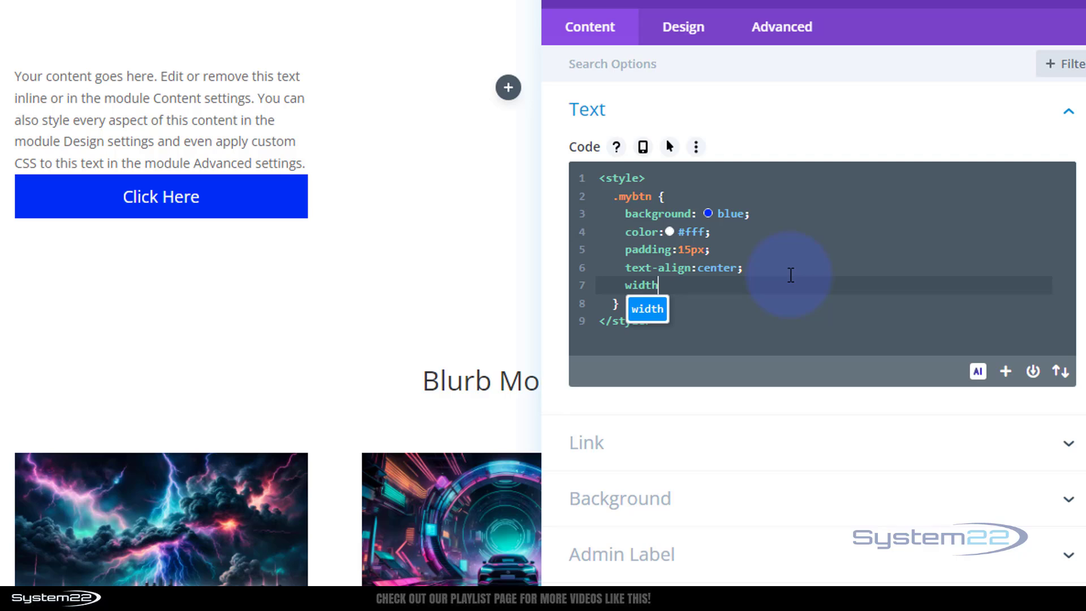
{"action": "type", "text": ":"}
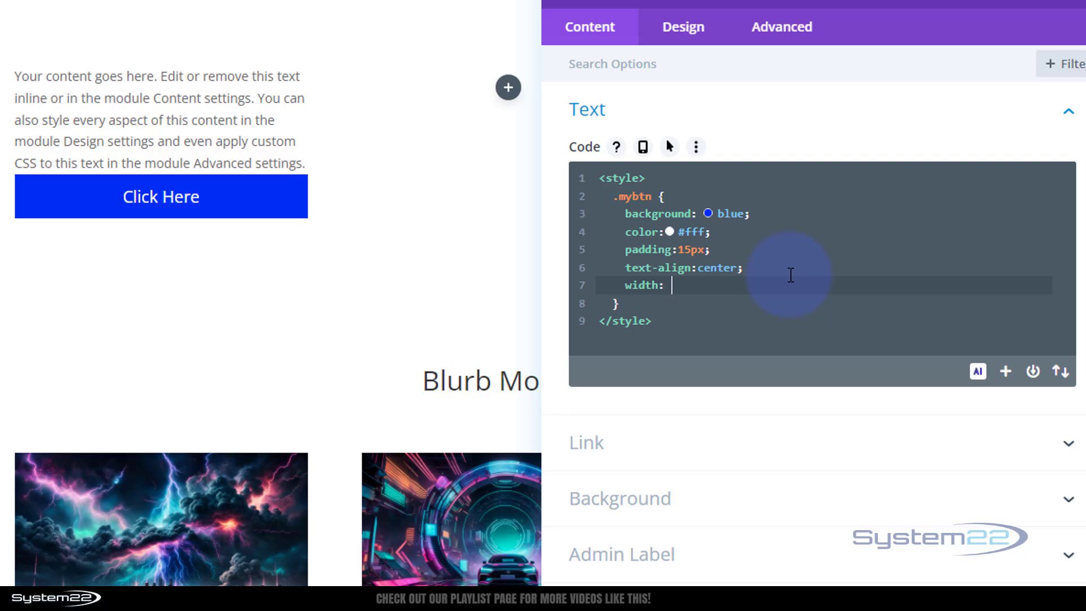
{"action": "type", "text": " 45%"}
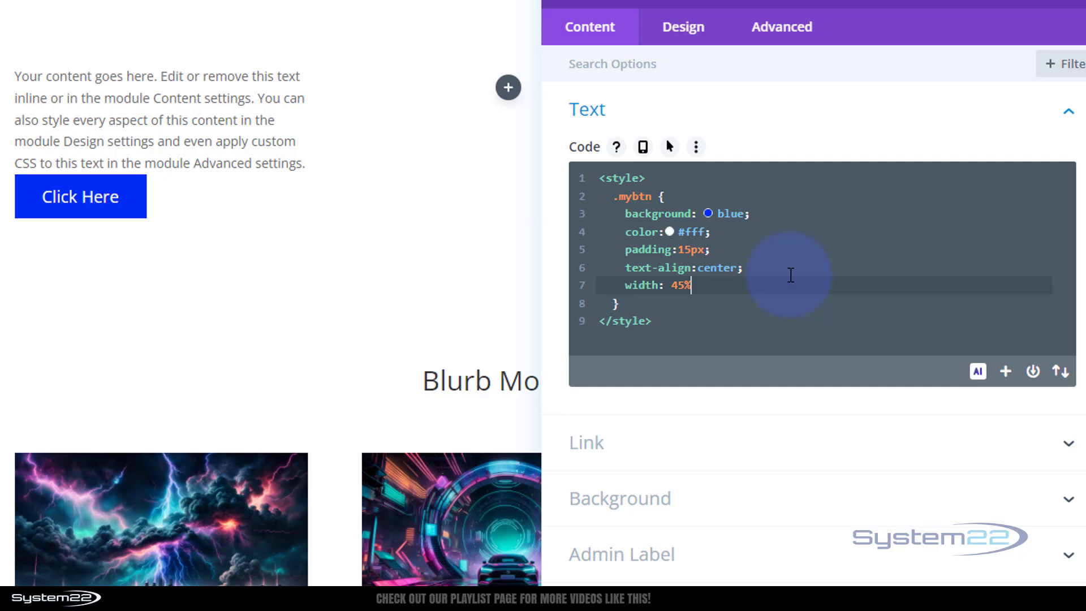
{"action": "type", "text": ";"}
{"action": "key", "text": "Return"}
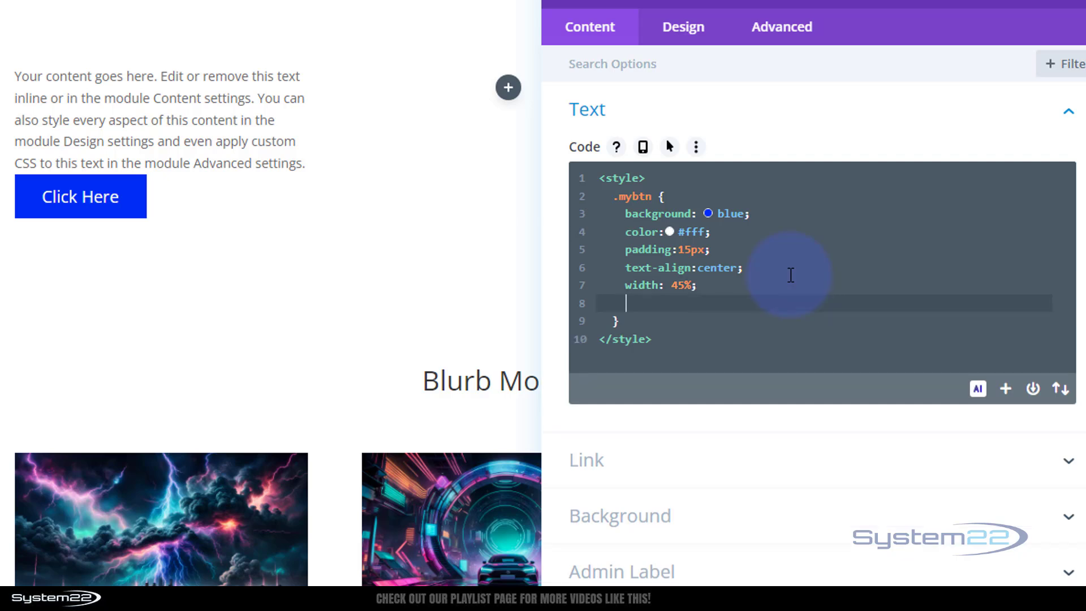
Try a float:right declaration in the .mybtn rule and remove it again
{"action": "type", "text": "float:right"}
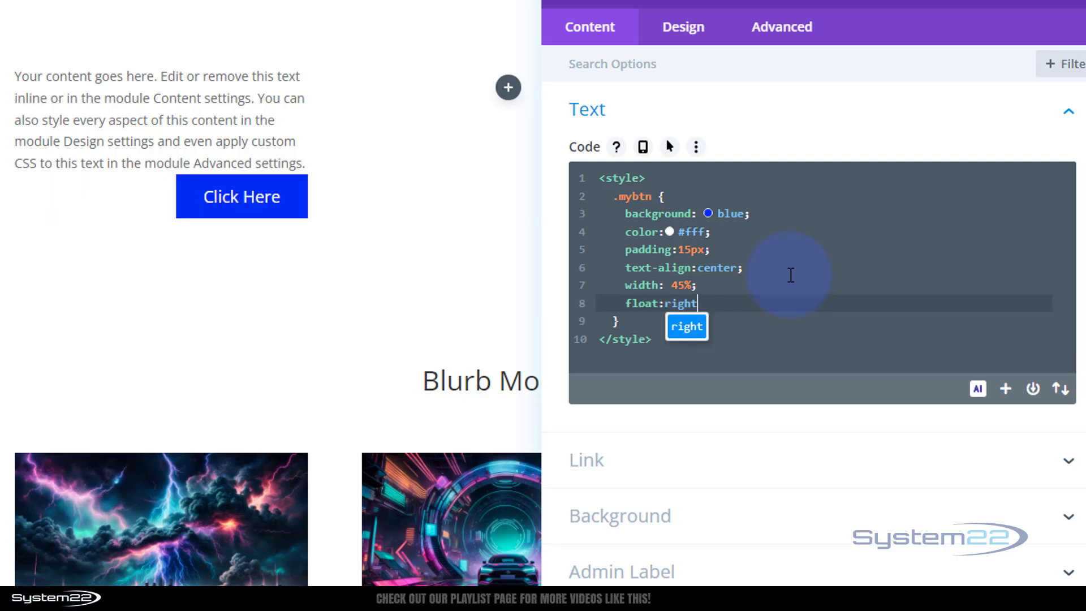
{"action": "left_click", "coordinate": [711, 300]}
{"action": "left_click_drag", "start_coordinate": [645, 297], "coordinate": [625, 303]}
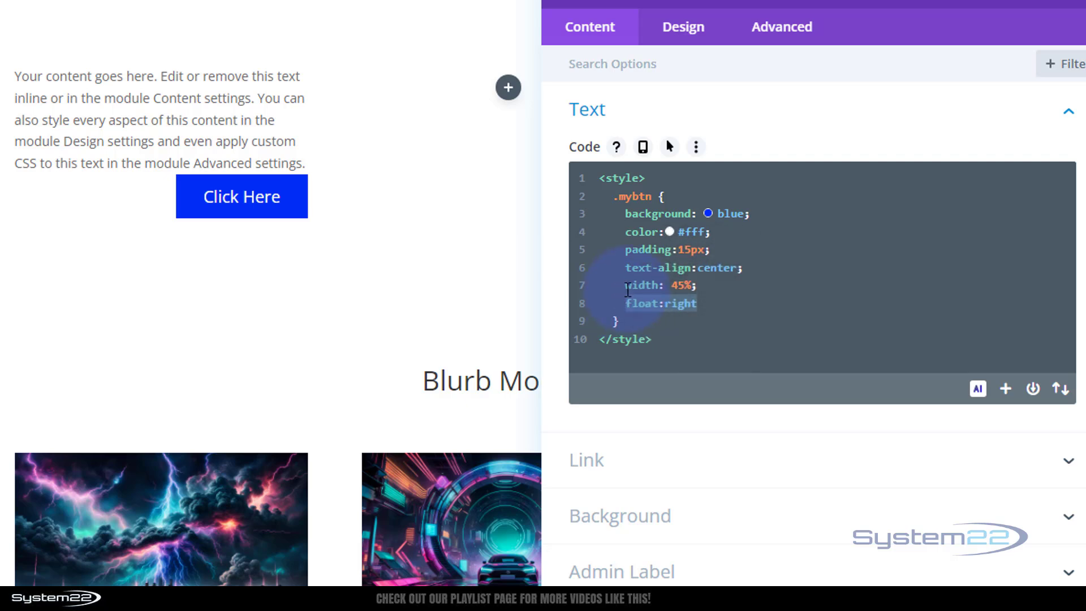
{"action": "key", "text": "BackSpace"}
Add margin:auto and margin-top:1em to the .mybtn rule, leaving a new line below for another declaration
{"action": "type", "text": "margi"}
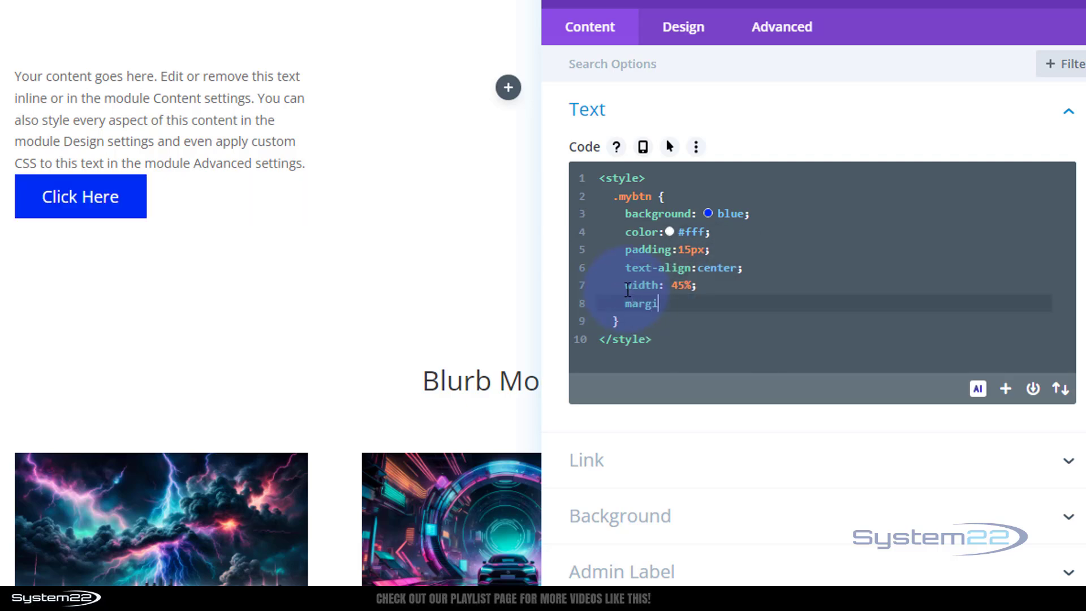
{"action": "type", "text": "n:auto"}
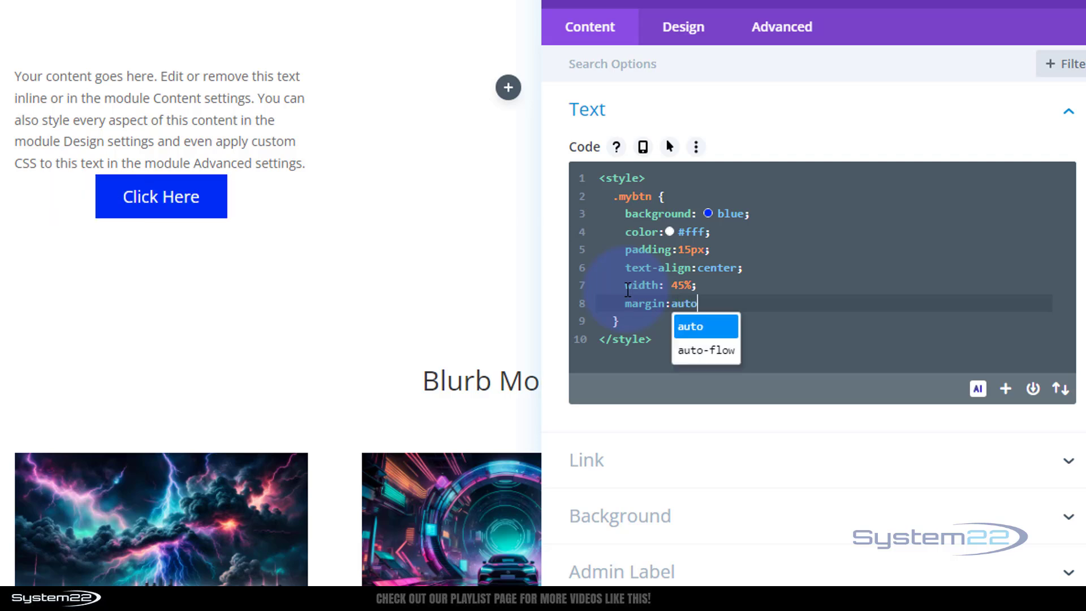
{"action": "type", "text": ";"}
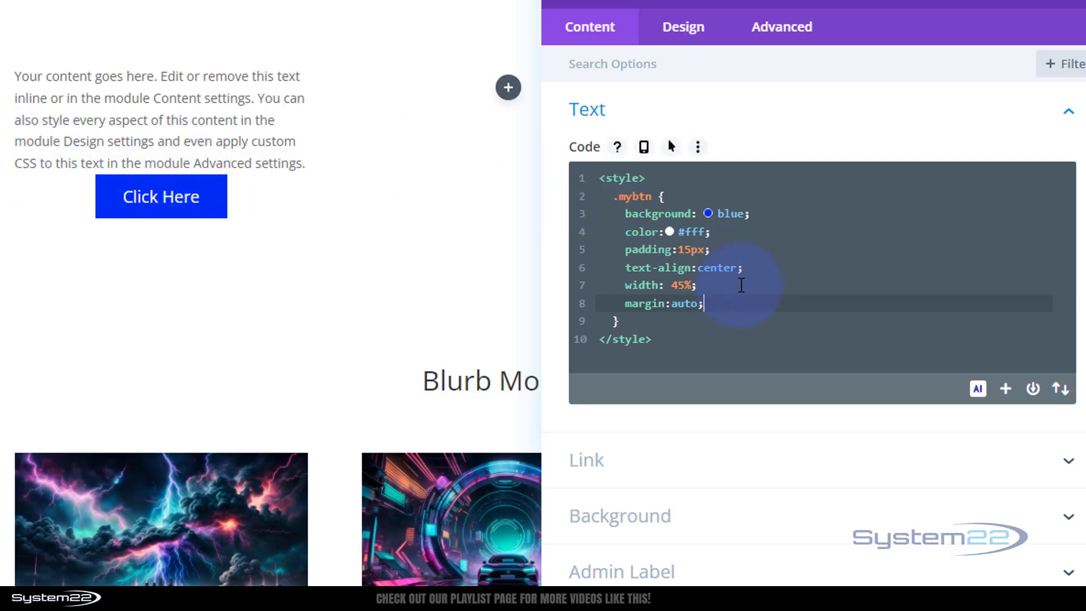
{"action": "key", "text": "Return"}
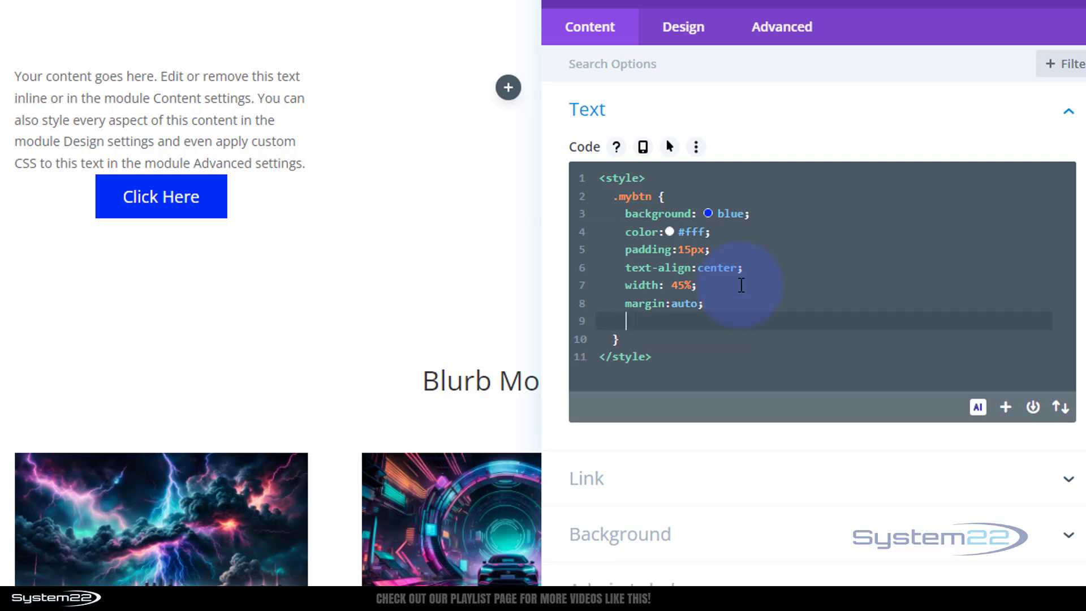
{"action": "type", "text": "margin-top"}
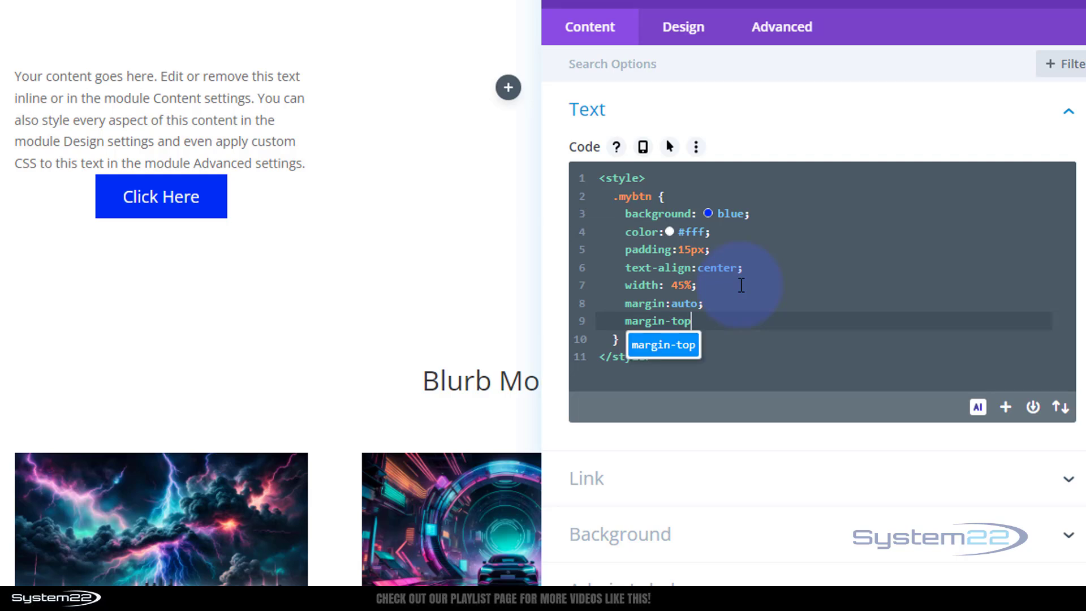
{"action": "type", "text": ":1em"}
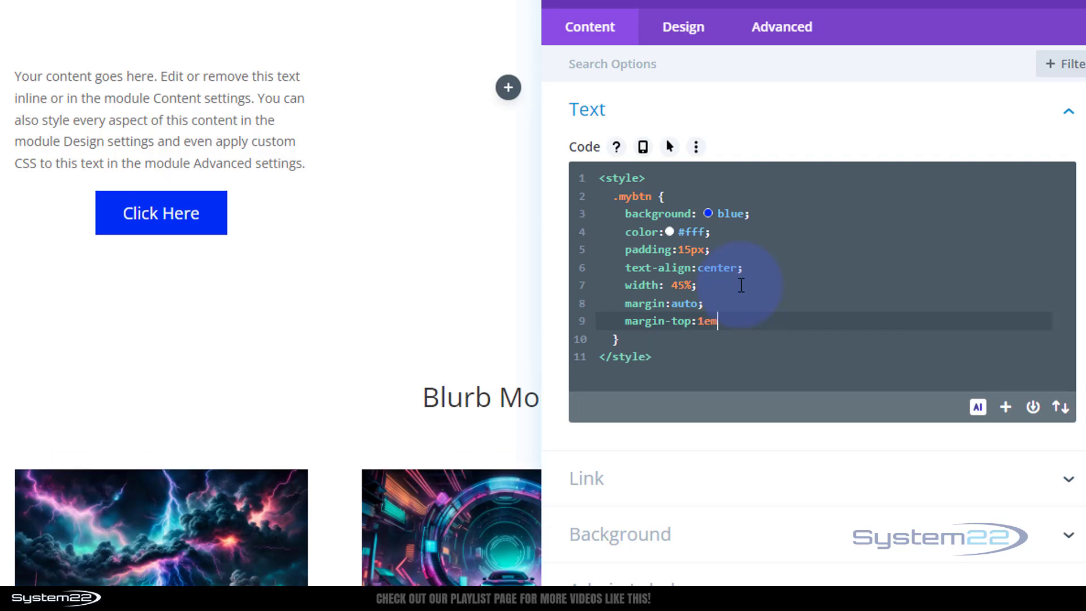
{"action": "type", "text": ";"}
{"action": "key", "text": "Return"}
Try a 2px solid border on the .mybtn rule in black and in red, and delete the declaration
{"action": "type", "text": "border"}
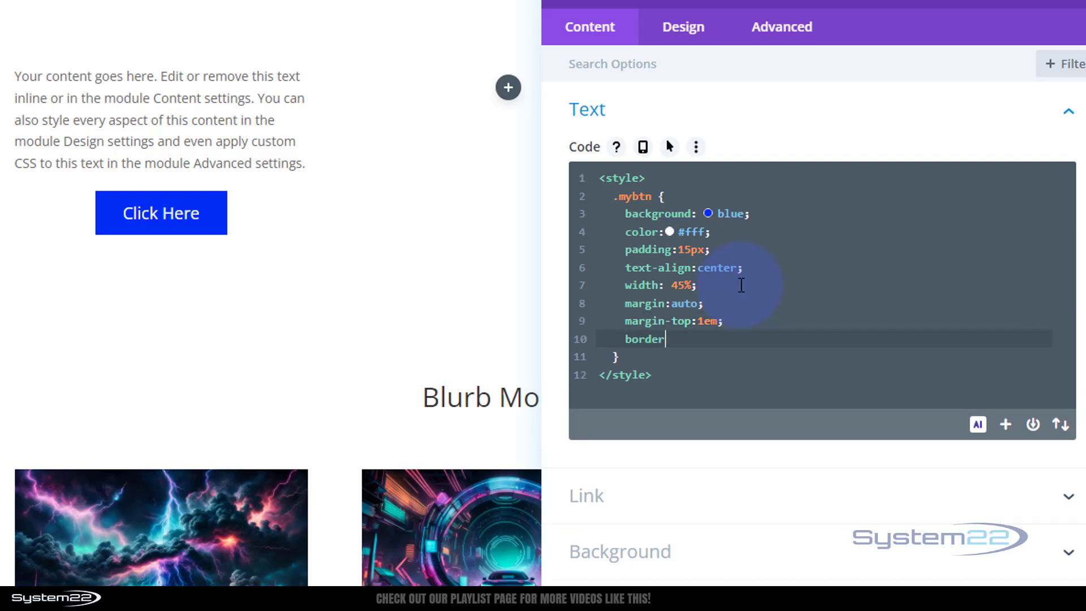
{"action": "type", "text": ":2px solid "}
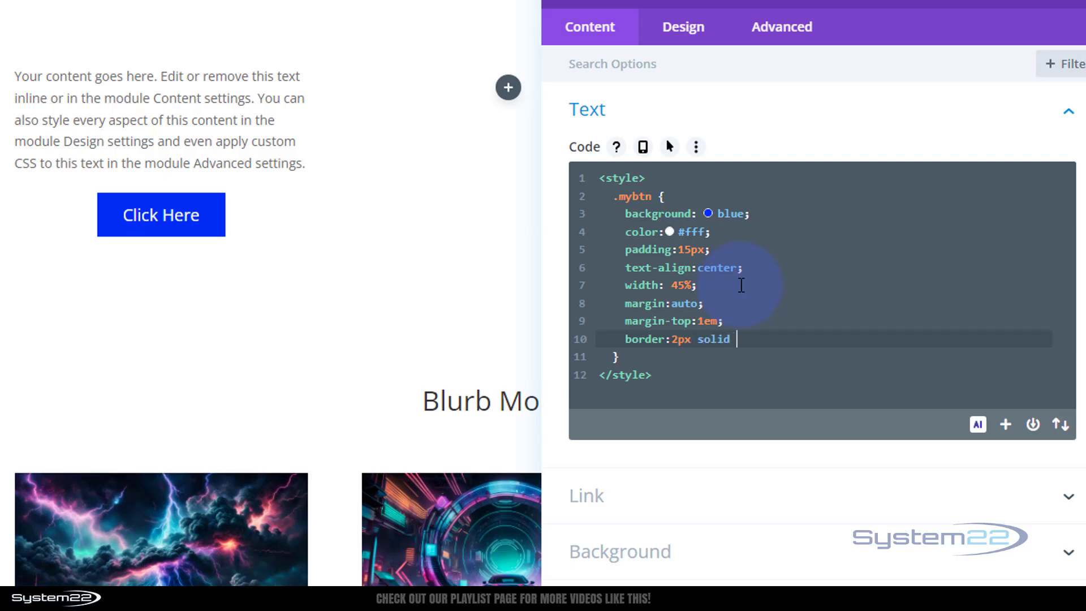
{"action": "type", "text": "blac"}
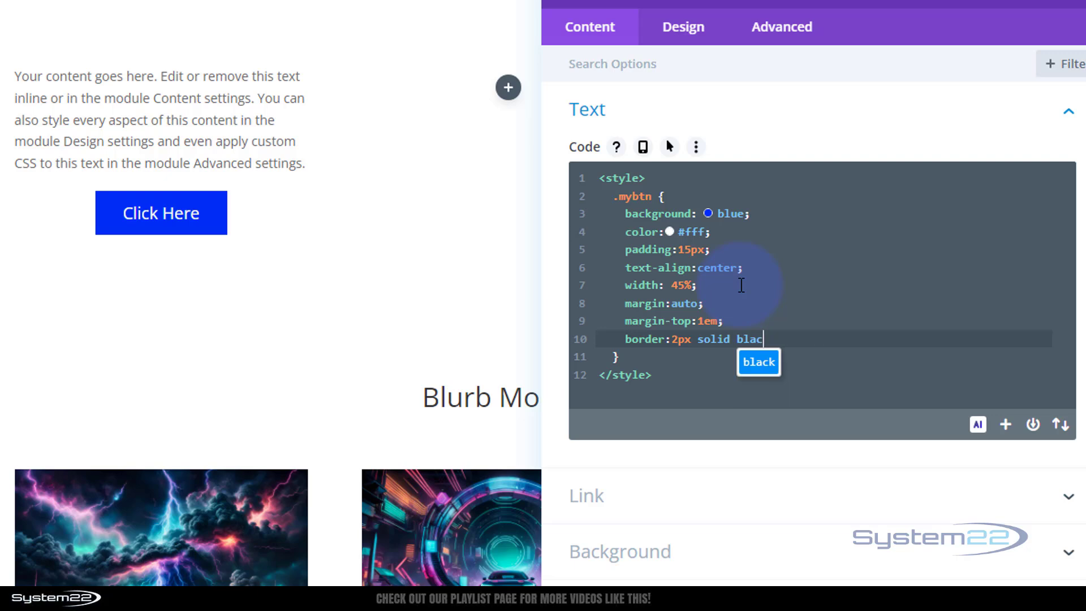
{"action": "type", "text": "k"}
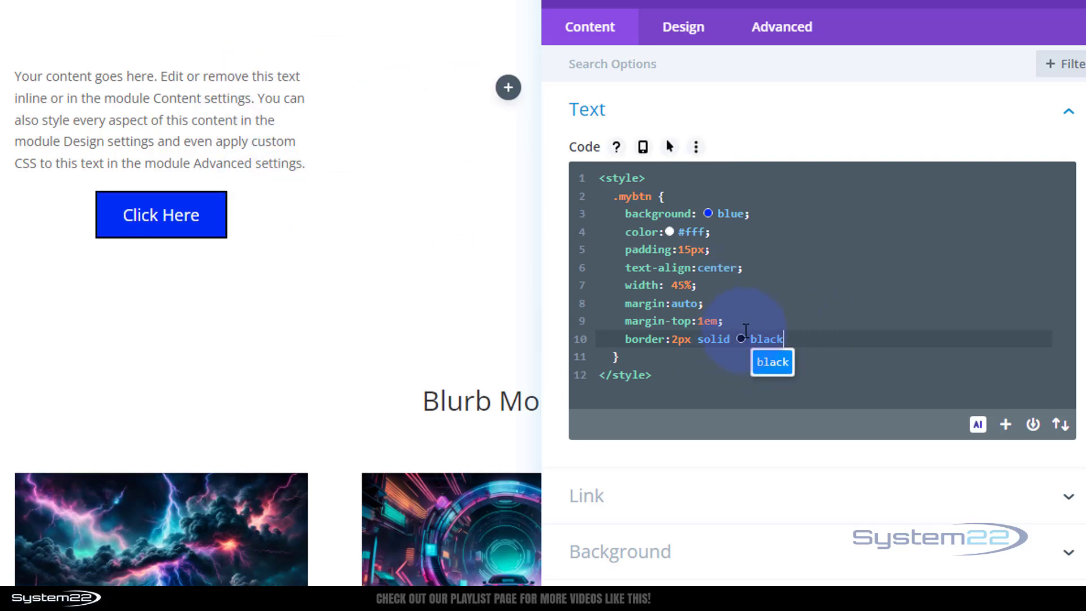
{"action": "left_click_drag", "start_coordinate": [753, 338], "coordinate": [782, 337]}
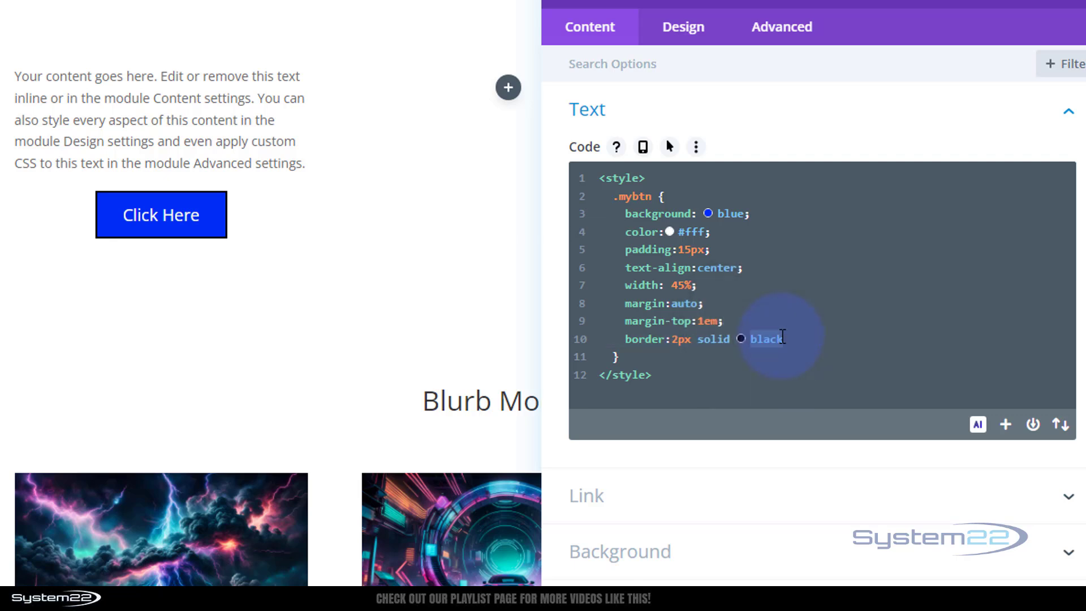
{"action": "type", "text": "red"}
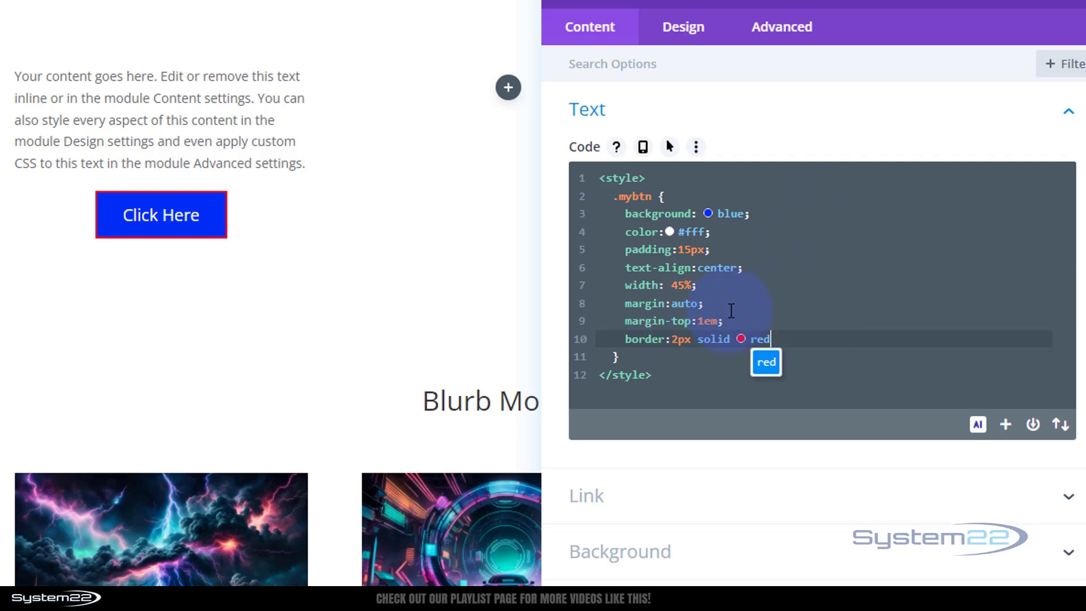
{"action": "left_click_drag", "start_coordinate": [786, 330], "coordinate": [626, 346]}
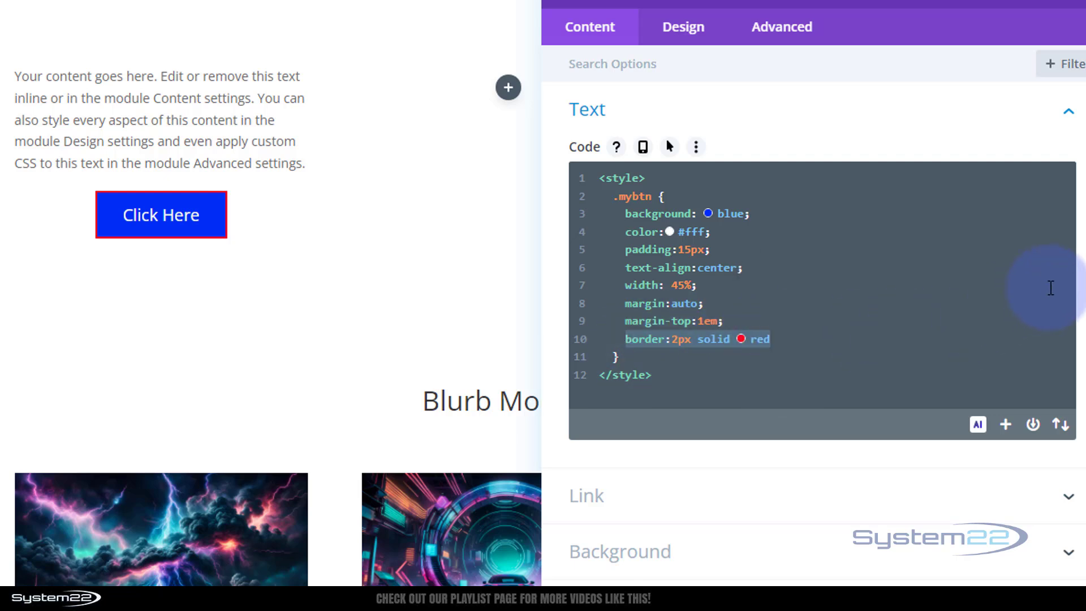
{"action": "key", "text": "BackSpace"}
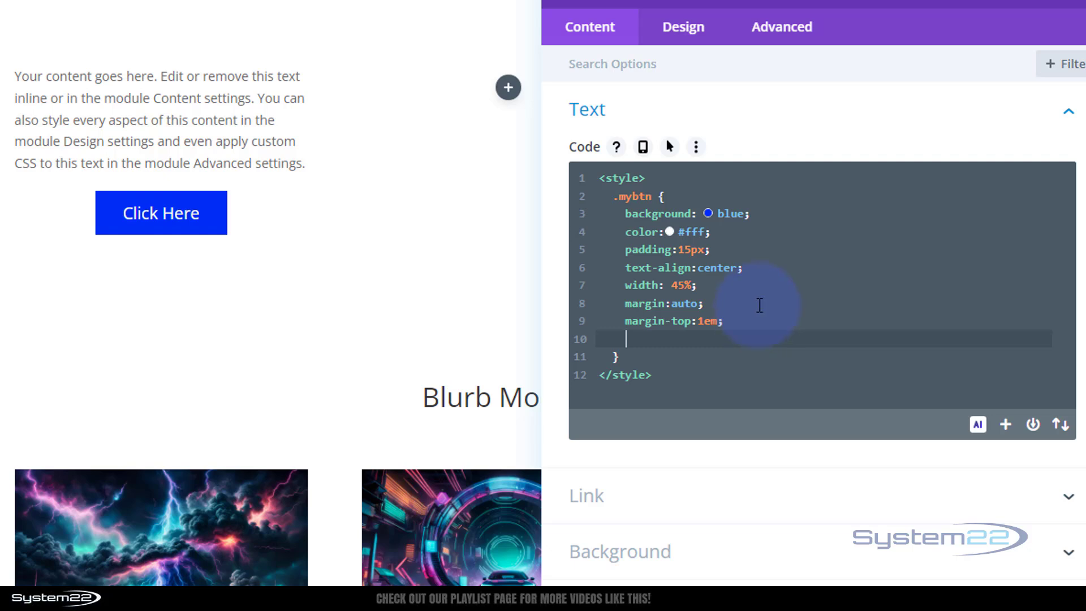
Add border-radius:5px to the .mybtn rule, trying 50px before restoring the 5px value
{"action": "type", "text": "border-radius"}
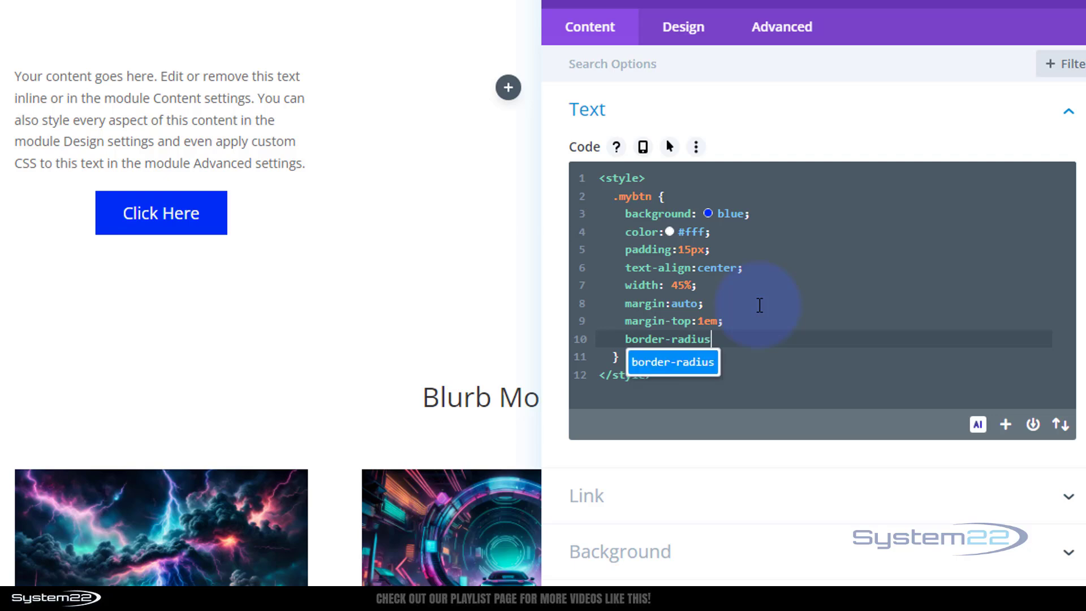
{"action": "type", "text": ":"}
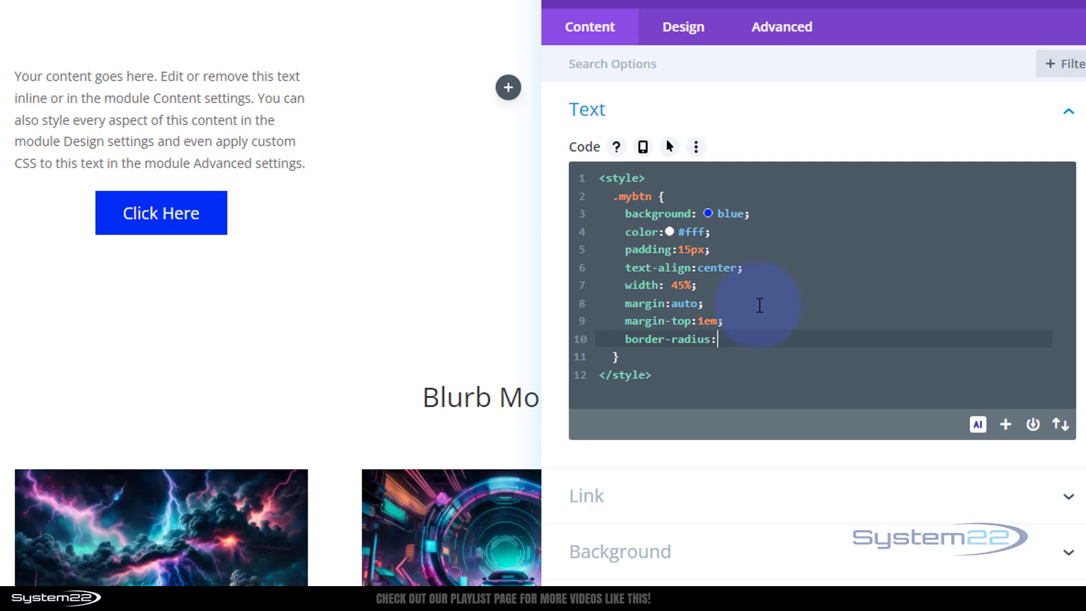
{"action": "type", "text": "5px"}
{"action": "left_click", "coordinate": [728, 341]}
{"action": "type", "text": "0"}
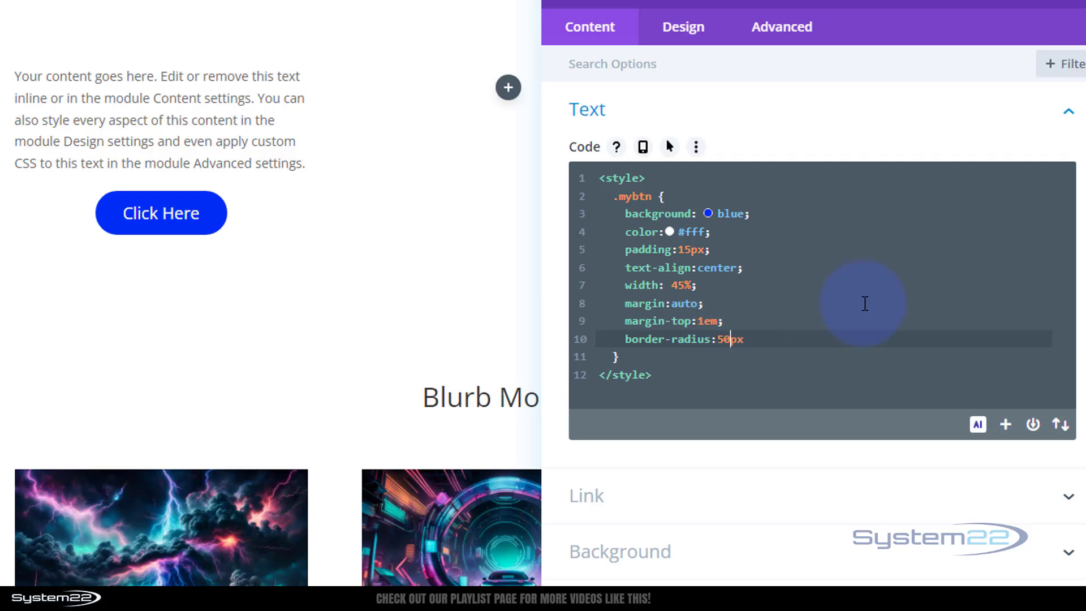
{"action": "key", "text": "BackSpace"}
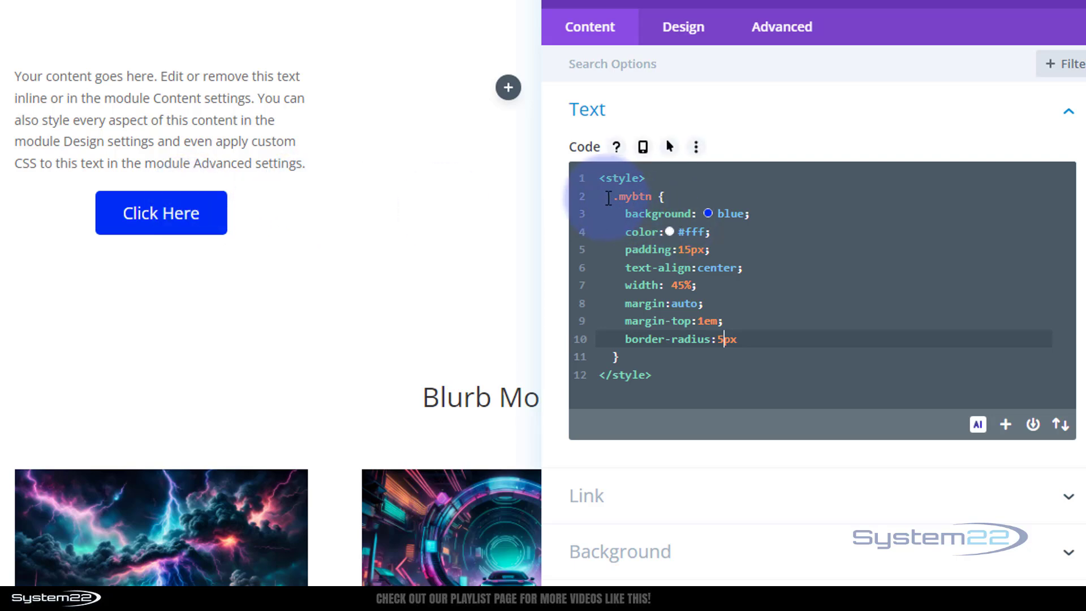
Create an empty .mybtn:hover rule below the .mybtn rule, reusing the copied selector and leaving a blank line between them
{"action": "left_click_drag", "start_coordinate": [613, 196], "coordinate": [657, 196]}
{"action": "key", "text": "ctrl+c"}
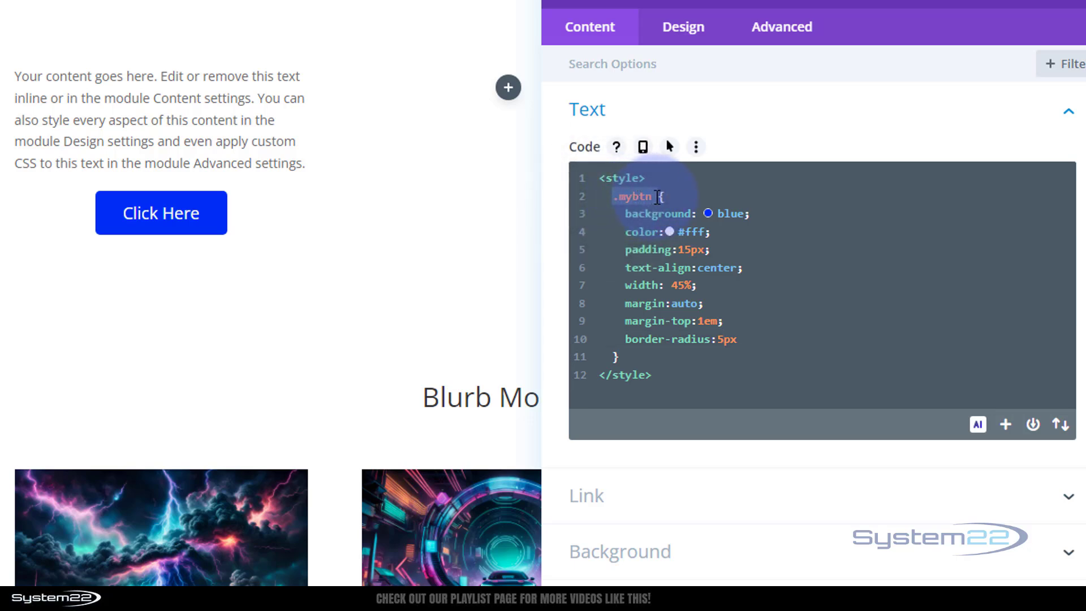
{"action": "left_click", "coordinate": [649, 354]}
{"action": "key", "text": "Return"}
{"action": "key", "text": "Return"}
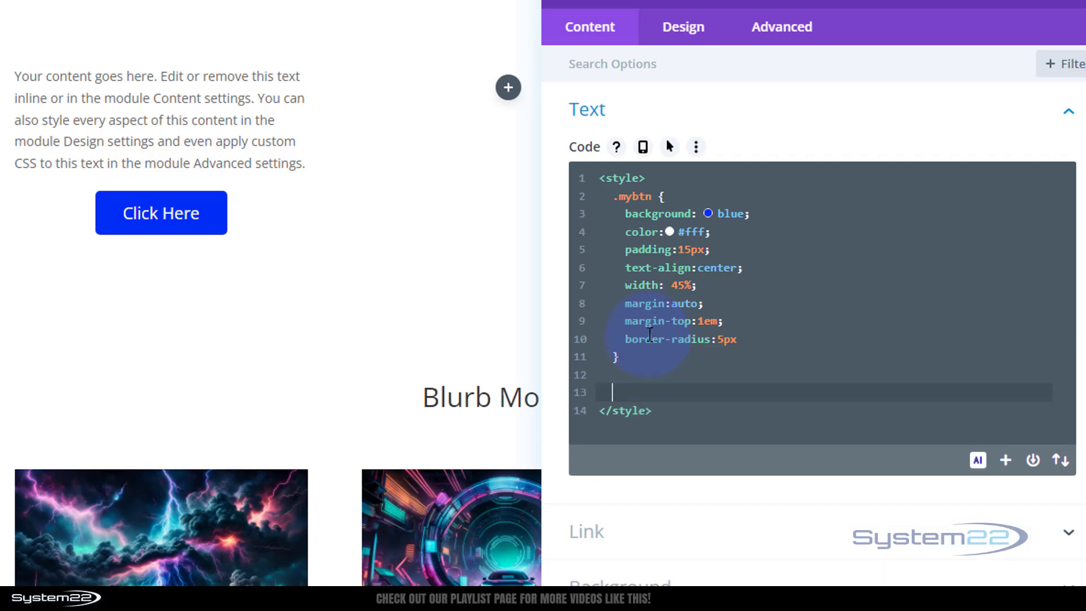
{"action": "key", "text": "ctrl+v"}
{"action": "key", "text": "BackSpace"}
{"action": "type", "text": ":hover {"}
{"action": "key", "text": "Return"}
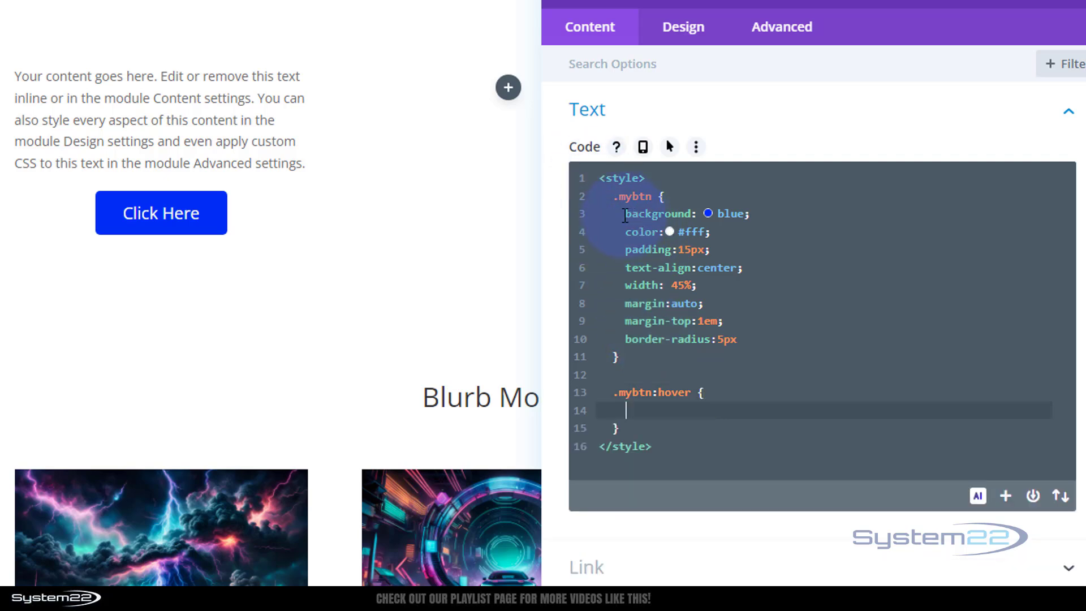
Copy the background declaration from .mybtn into the .mybtn:hover rule and set its color to red
{"action": "left_click_drag", "start_coordinate": [625, 215], "coordinate": [751, 213]}
{"action": "key", "text": "ctrl+c"}
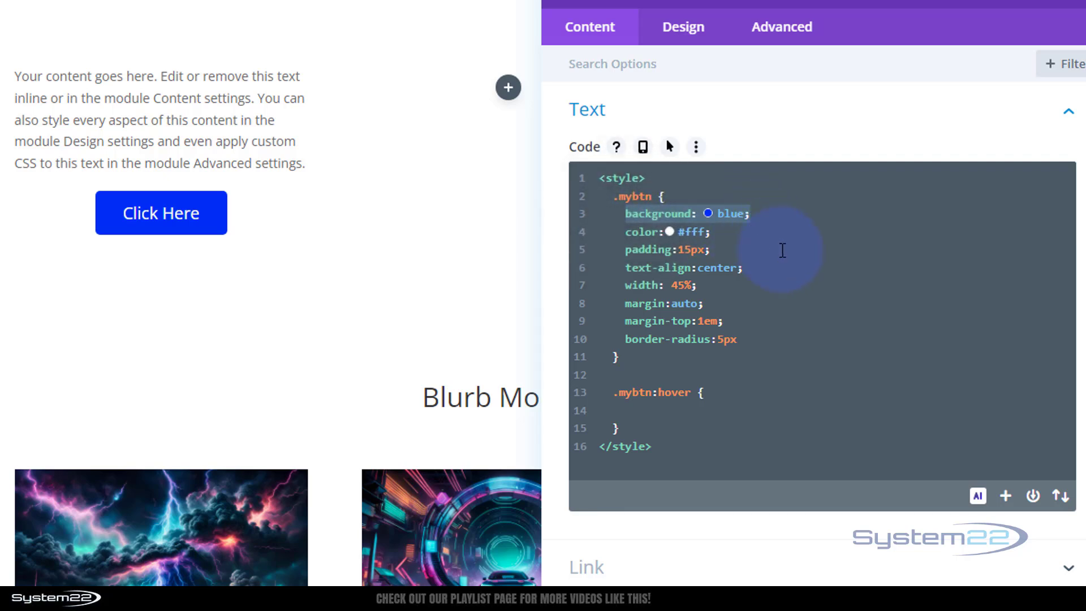
{"action": "left_click", "coordinate": [642, 412]}
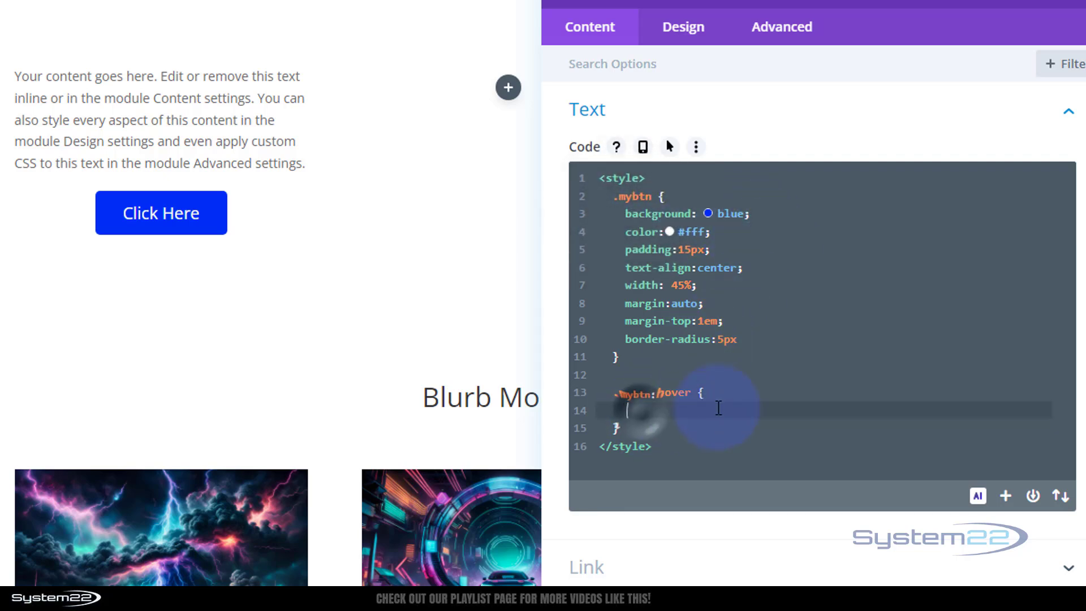
{"action": "key", "text": "ctrl+v"}
{"action": "double_click", "coordinate": [730, 410]}
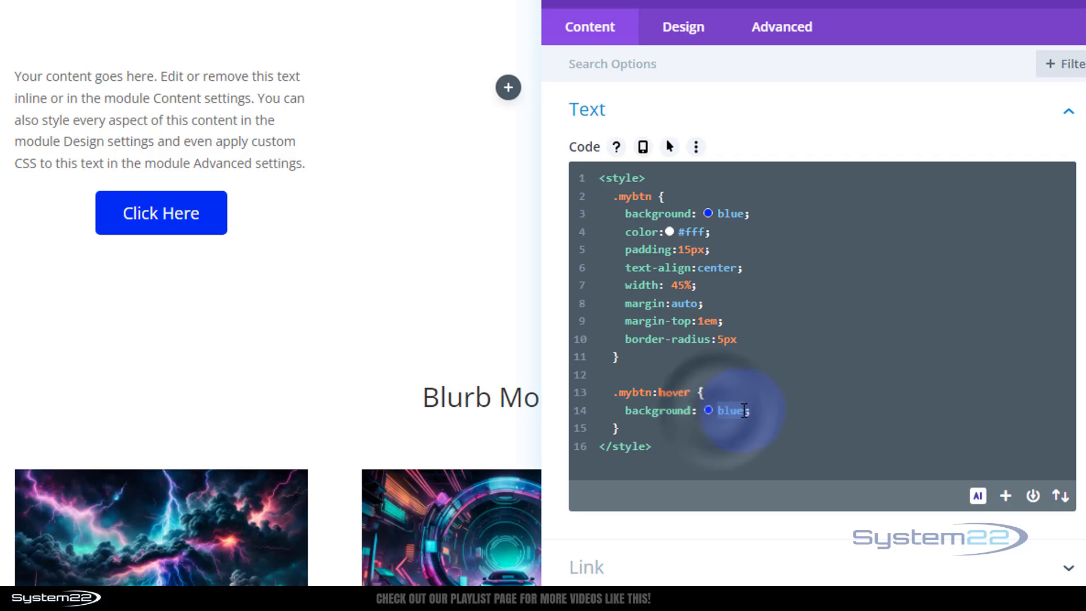
{"action": "key", "text": "BackSpace"}
{"action": "type", "text": "red"}
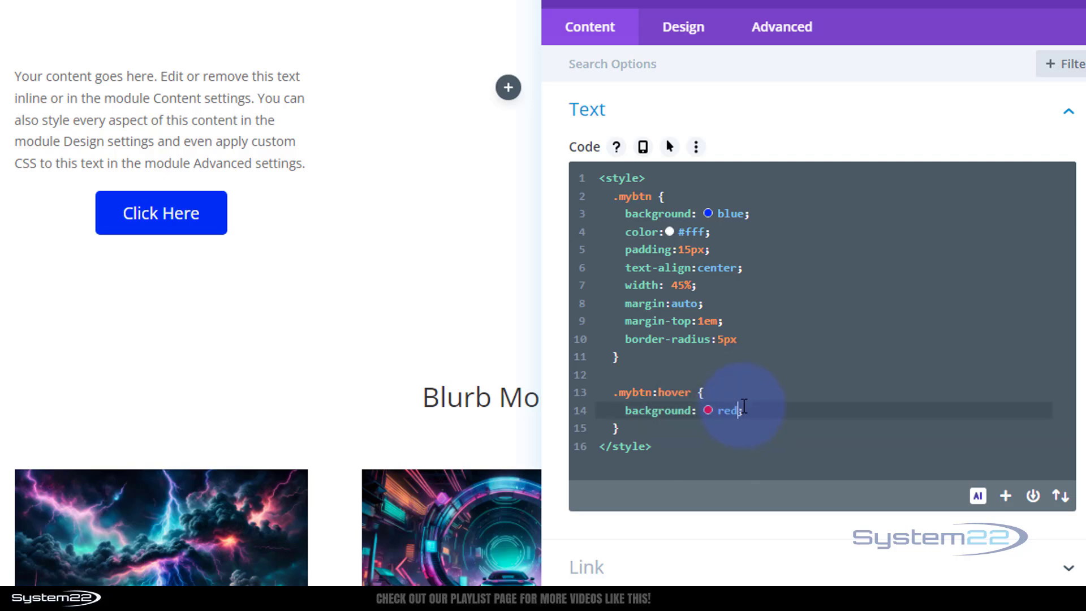
{"action": "left_click", "coordinate": [782, 393]}
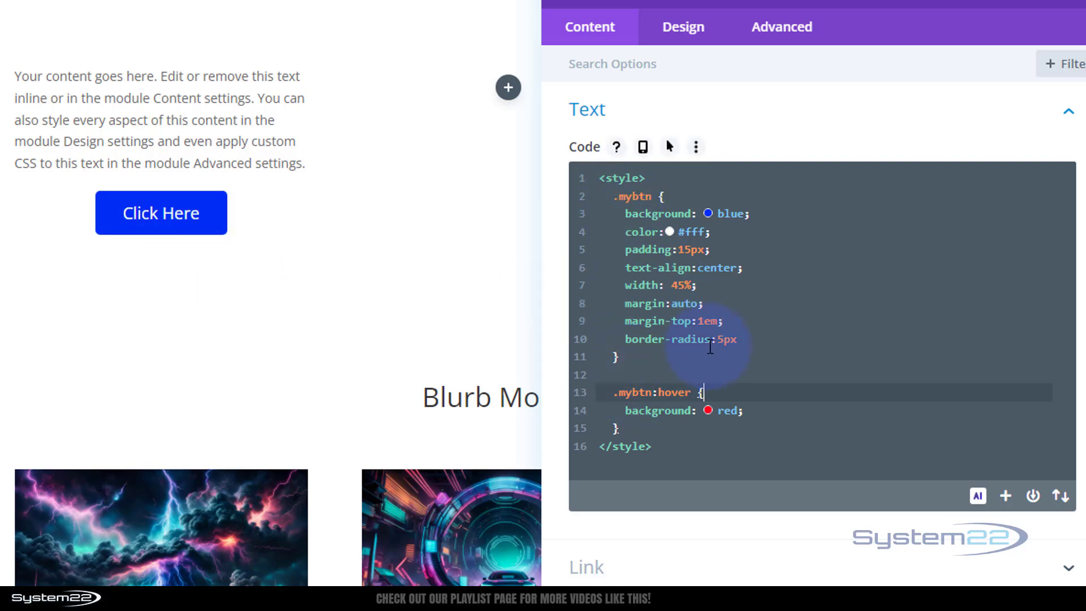
End the border-radius declaration in the .mybtn rule with a semicolon and add transition-duration: .75s below it
{"action": "left_click", "coordinate": [745, 339]}
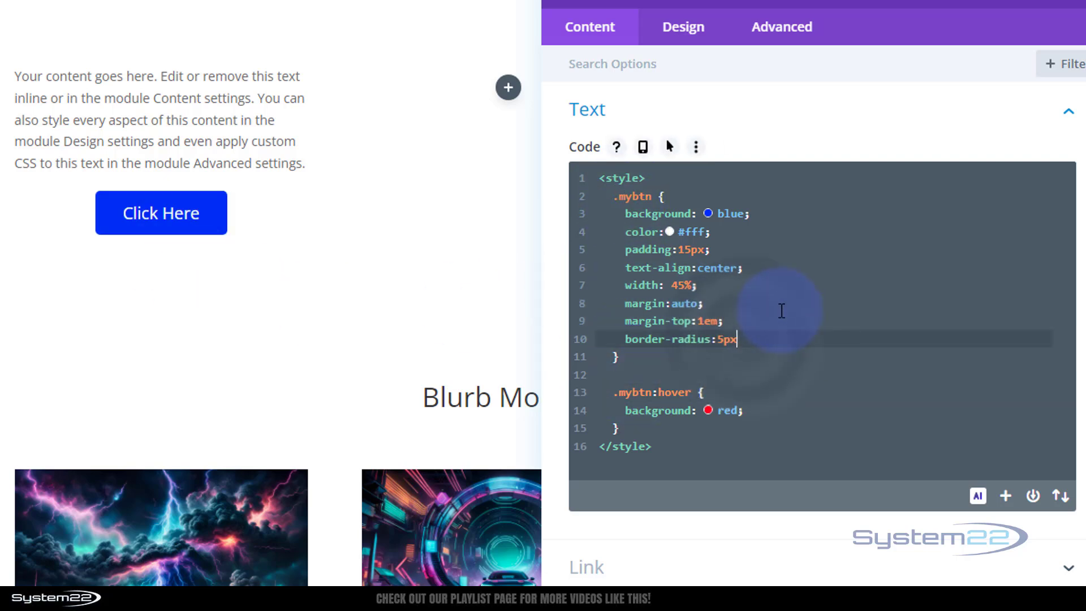
{"action": "key", "text": "Return"}
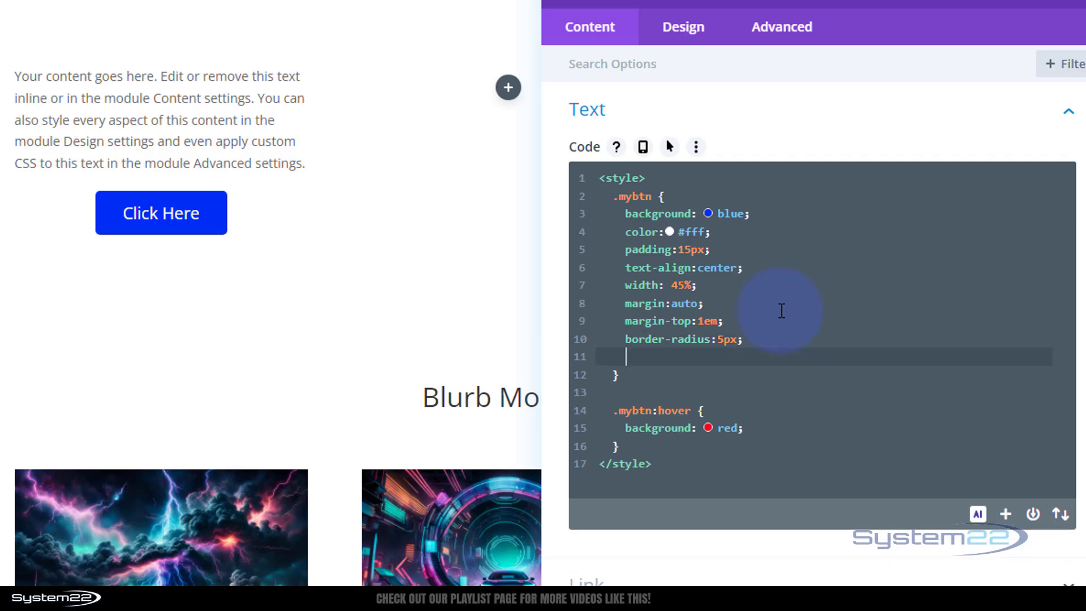
{"action": "type", "text": "transition"}
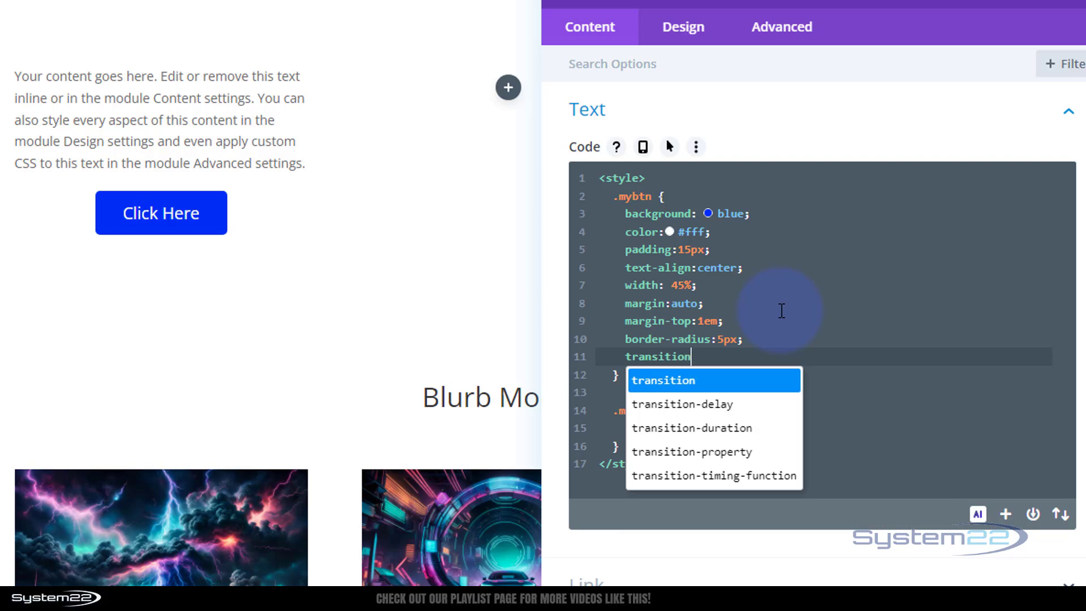
{"action": "type", "text": "-duration"}
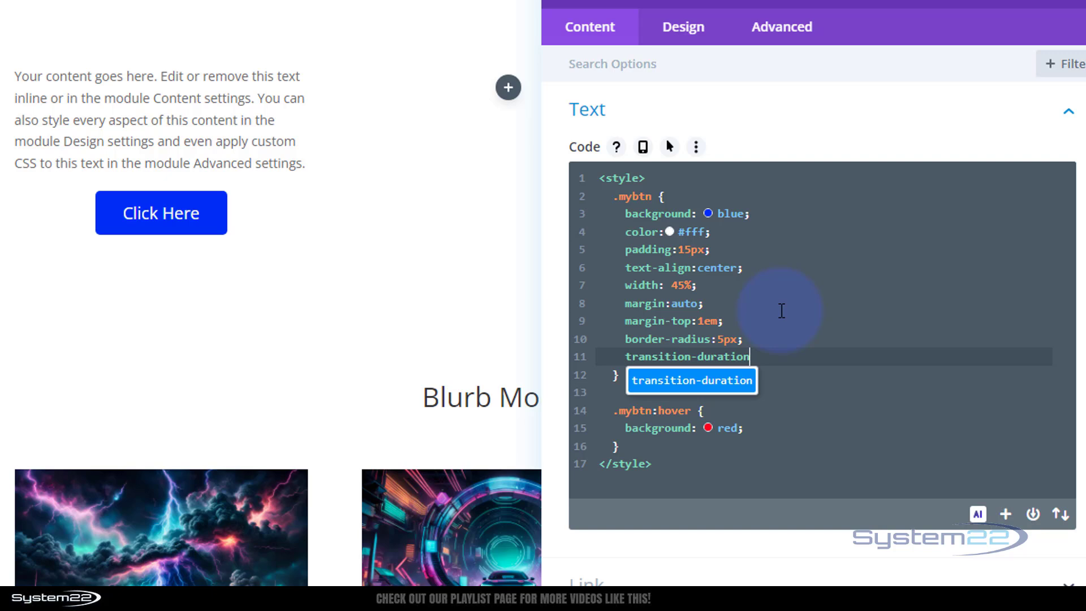
{"action": "type", "text": ":"}
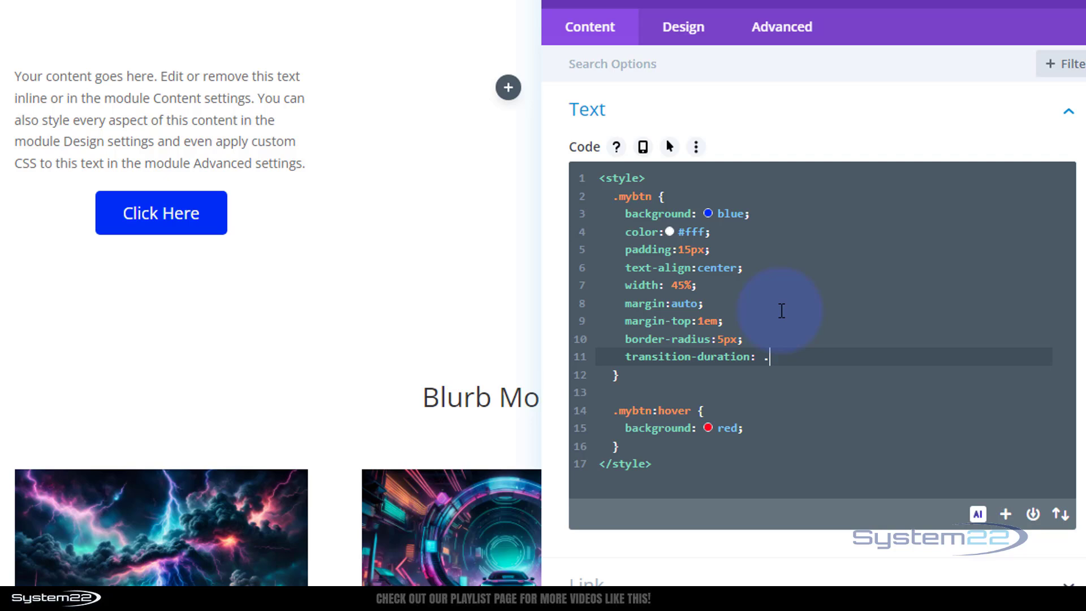
{"action": "type", "text": ".75s"}
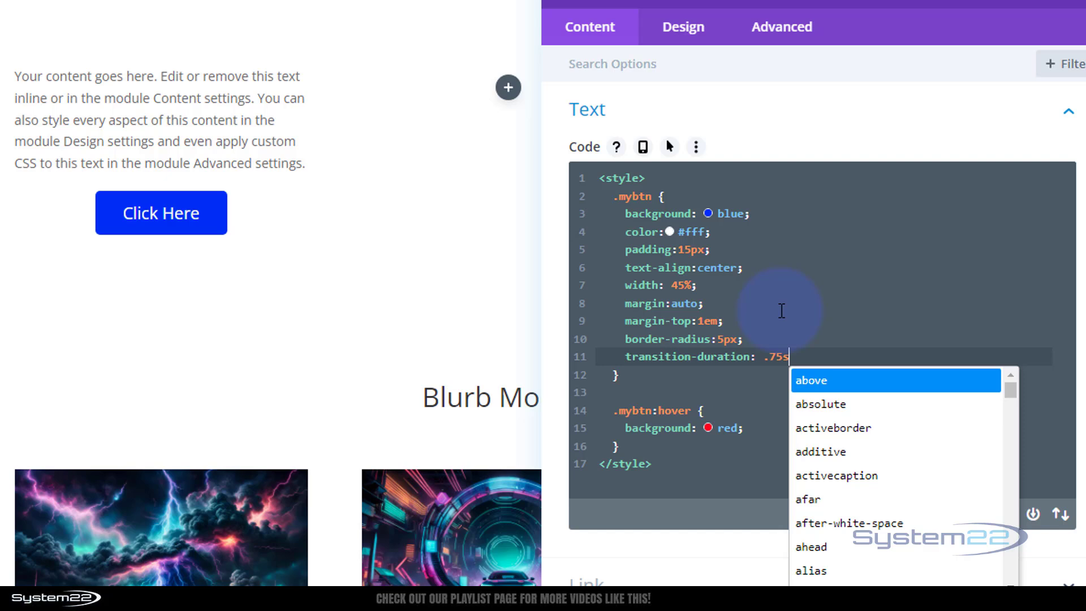
{"action": "type", "text": ";"}
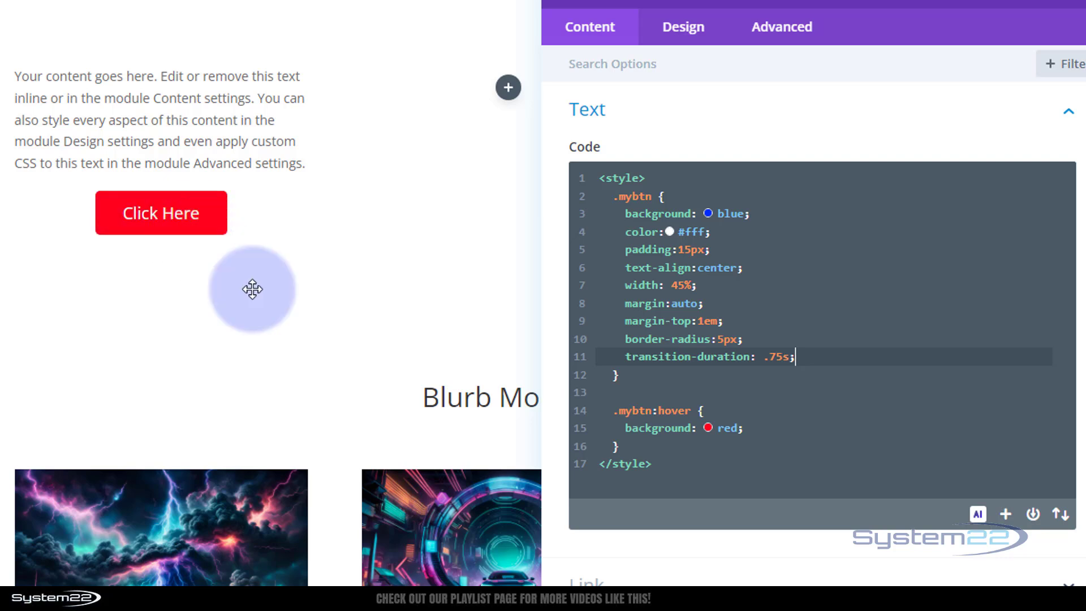
Try a transition-duration of 1.75s in the .mybtn rule, then restore .75s without the space before the value
{"action": "left_click", "coordinate": [764, 357]}
{"action": "type", "text": "1"}
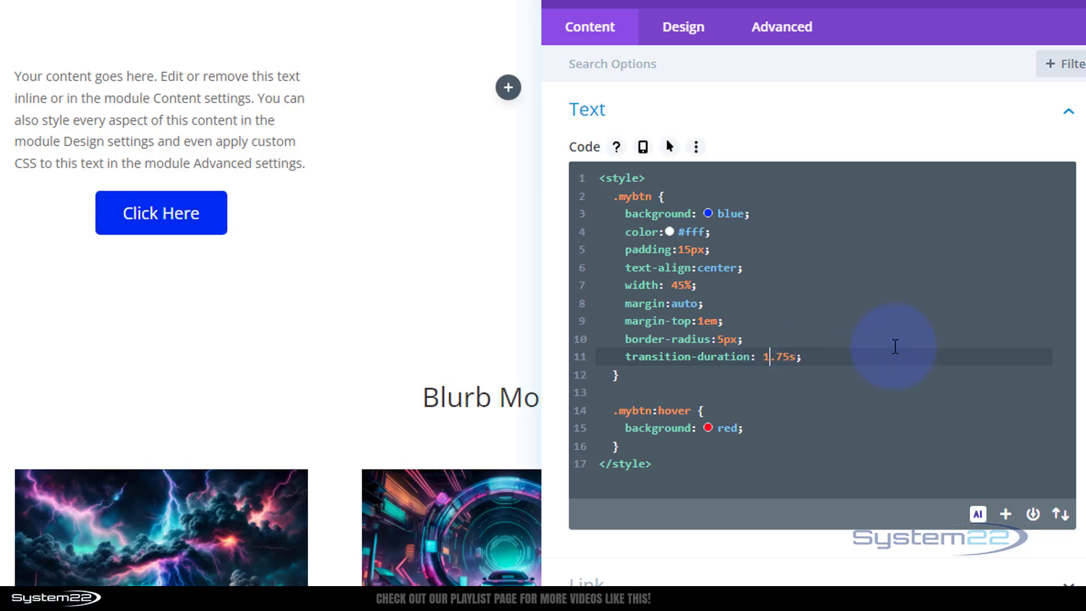
{"action": "key", "text": "BackSpace"}
{"action": "key", "text": "BackSpace"}
{"action": "left_click", "coordinate": [895, 345]}
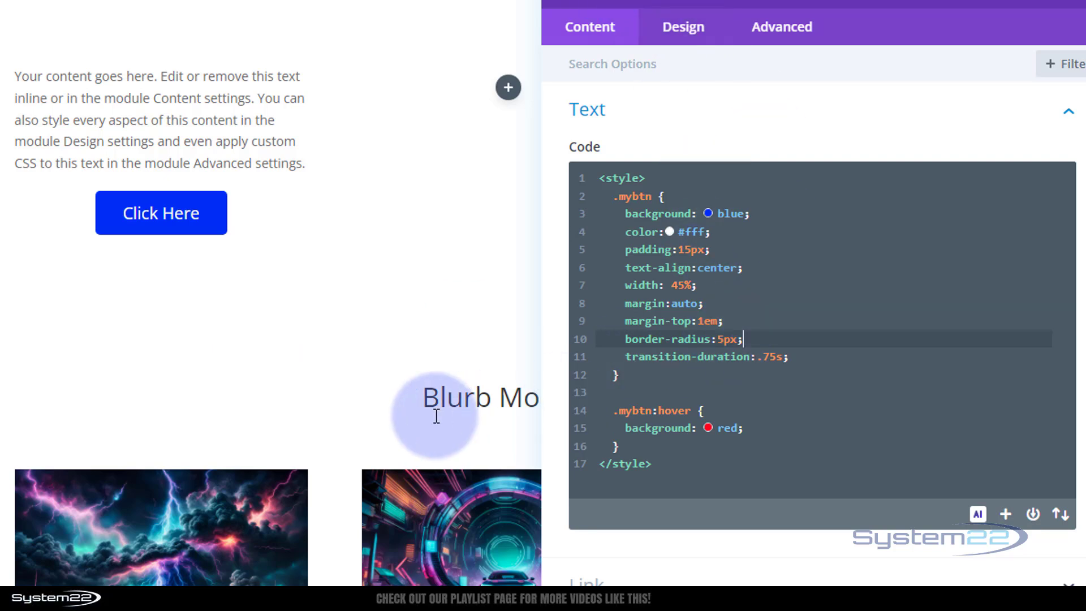
Copy the complete .mybtn and .mybtn:hover rules from the Code module, leaving out the surrounding style tags
{"action": "left_click", "coordinate": [625, 461]}
{"action": "left_click", "coordinate": [621, 447]}
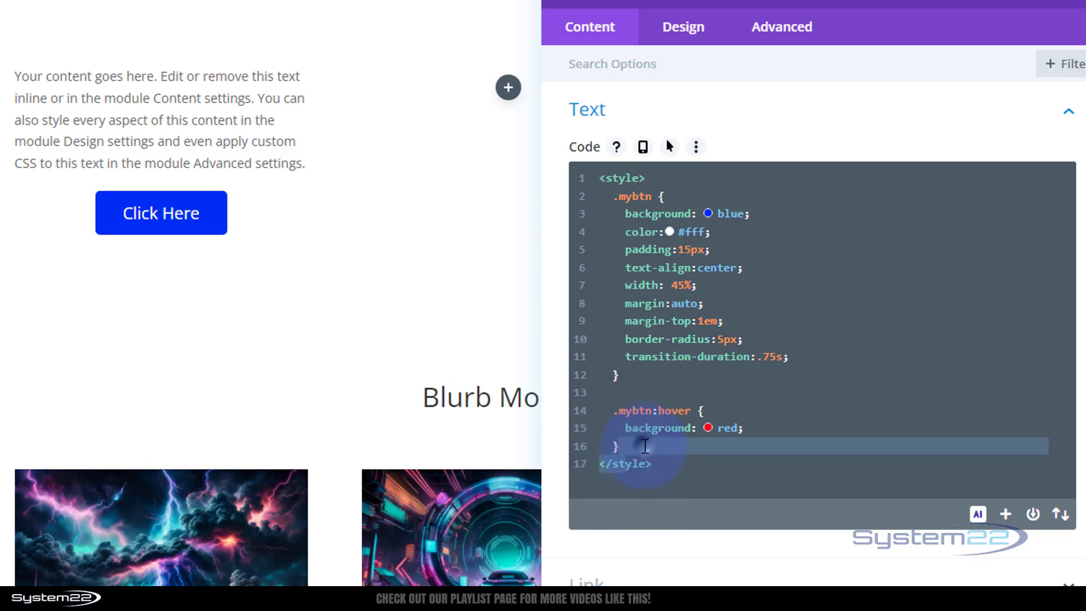
{"action": "left_click_drag", "start_coordinate": [644, 447], "coordinate": [593, 193]}
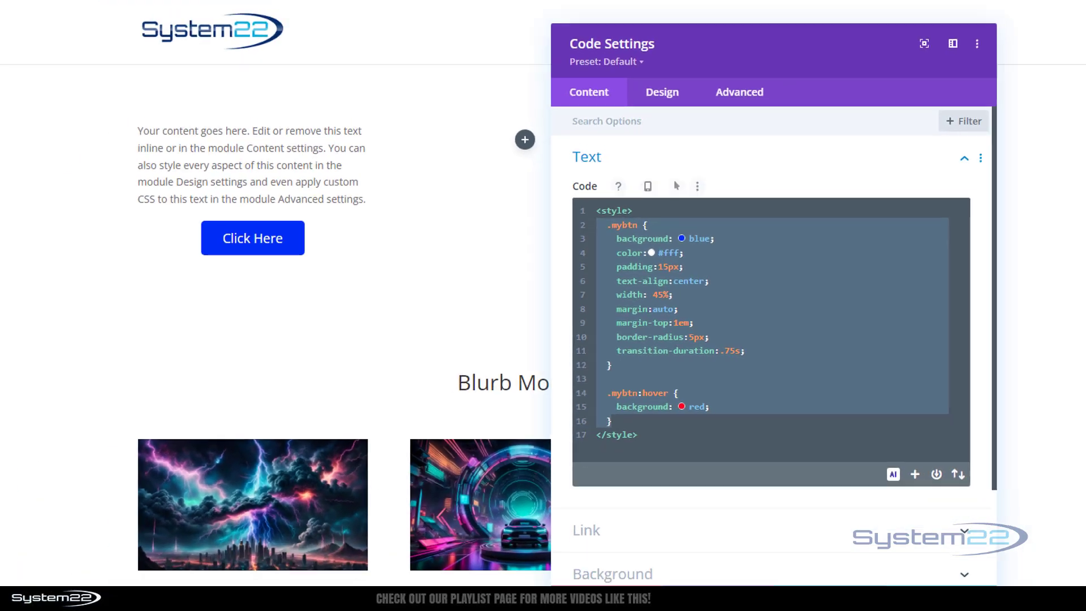
Open the WordPress dashboard in a new browser tab and go to Divi's Theme Options
{"action": "mouse_move", "coordinate": [30, 61]}
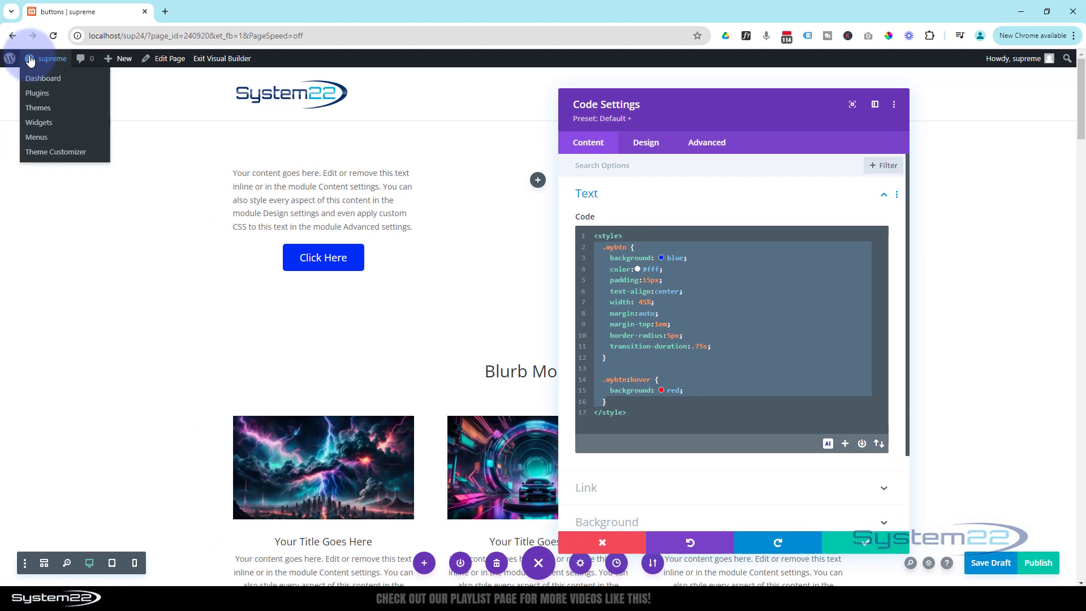
{"action": "middle_click", "coordinate": [40, 78]}
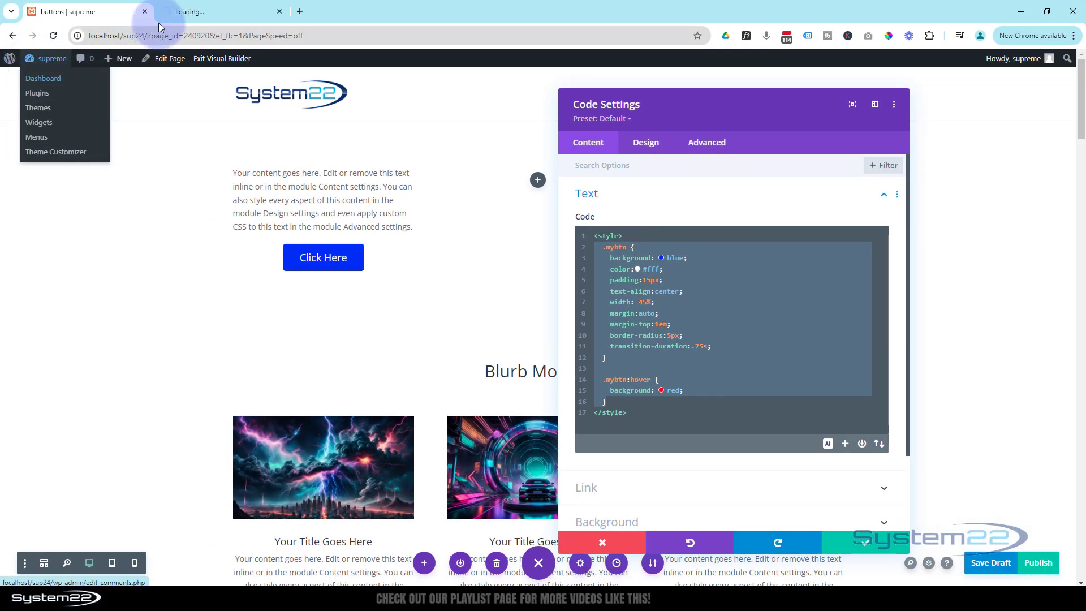
{"action": "left_click", "coordinate": [213, 11]}
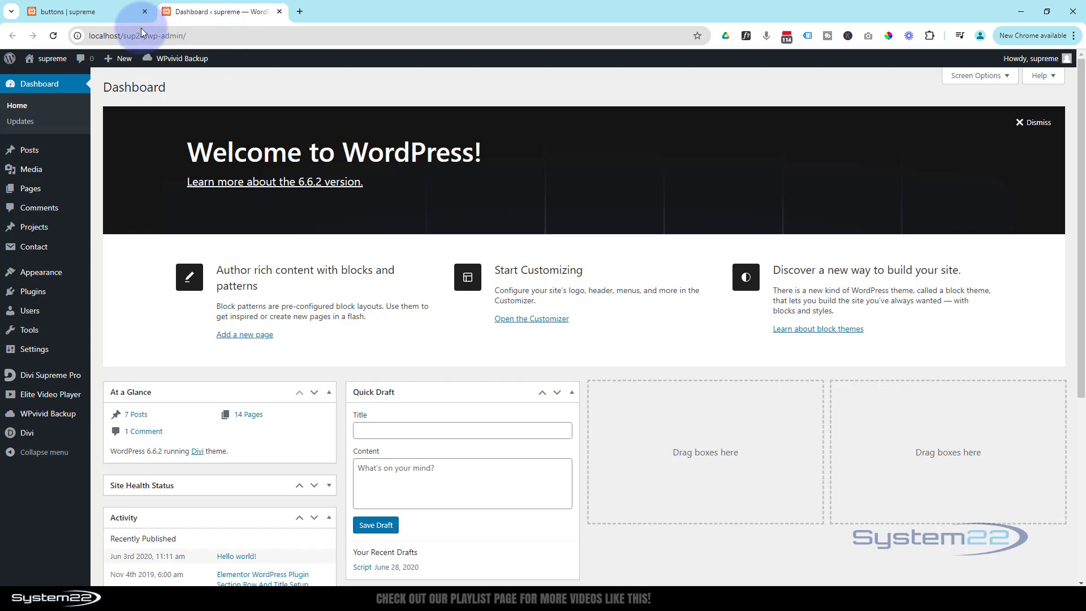
{"action": "mouse_move", "coordinate": [43, 273]}
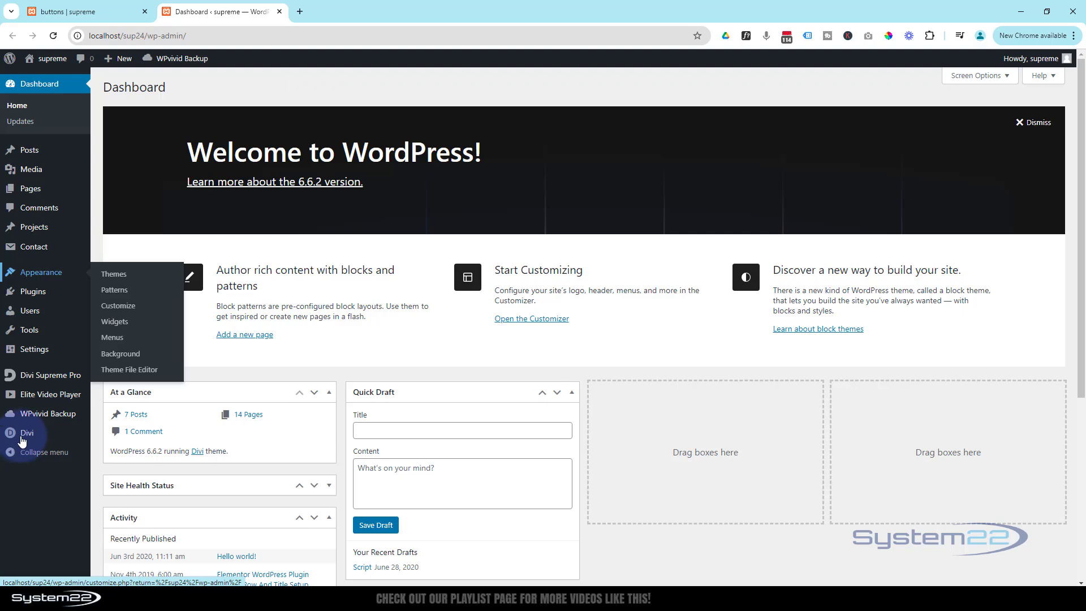
{"action": "mouse_move", "coordinate": [26, 436]}
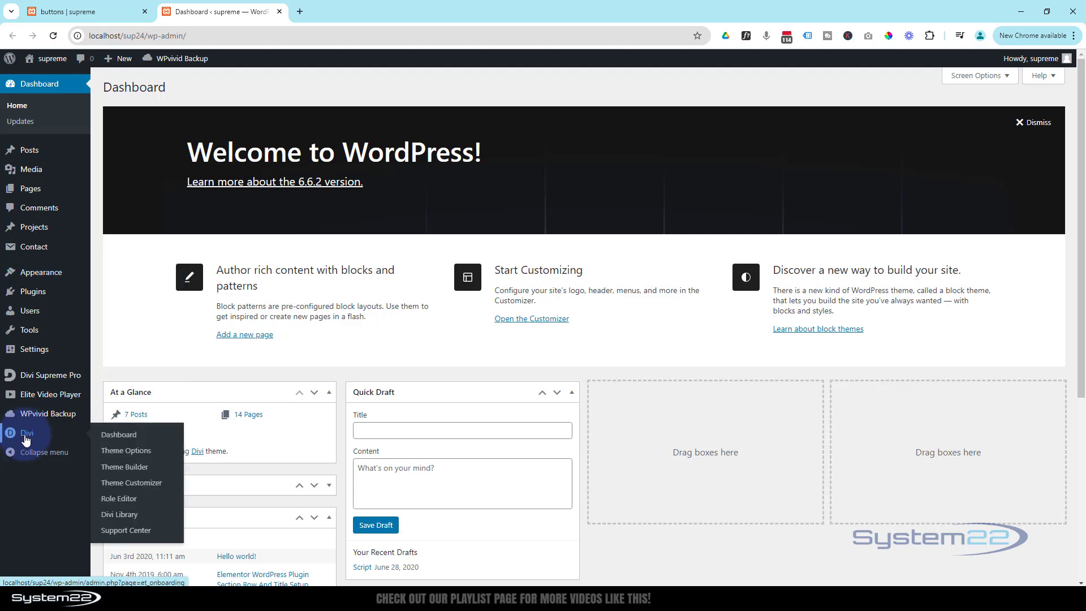
{"action": "left_click", "coordinate": [116, 455]}
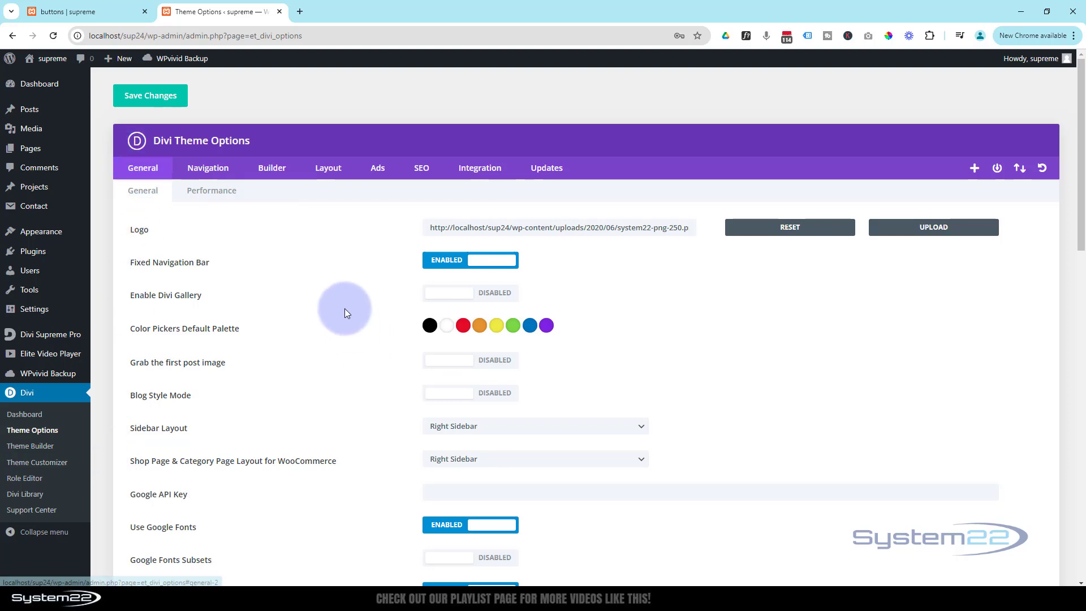
Insert three blank lines above the existing code in the Custom CSS of the Divi Theme Options
{"action": "scroll", "coordinate": [347, 308], "scroll_direction": "down", "scroll_amount": 4}
{"action": "scroll", "coordinate": [348, 308], "scroll_direction": "down", "scroll_amount": 12}
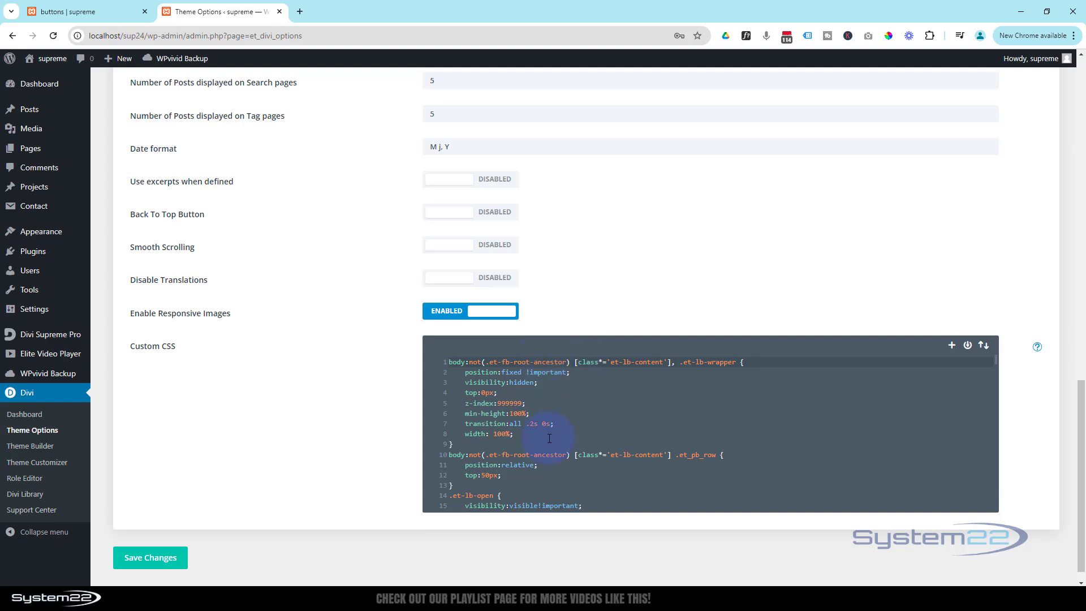
{"action": "scroll", "coordinate": [549, 438], "scroll_direction": "down", "scroll_amount": 9}
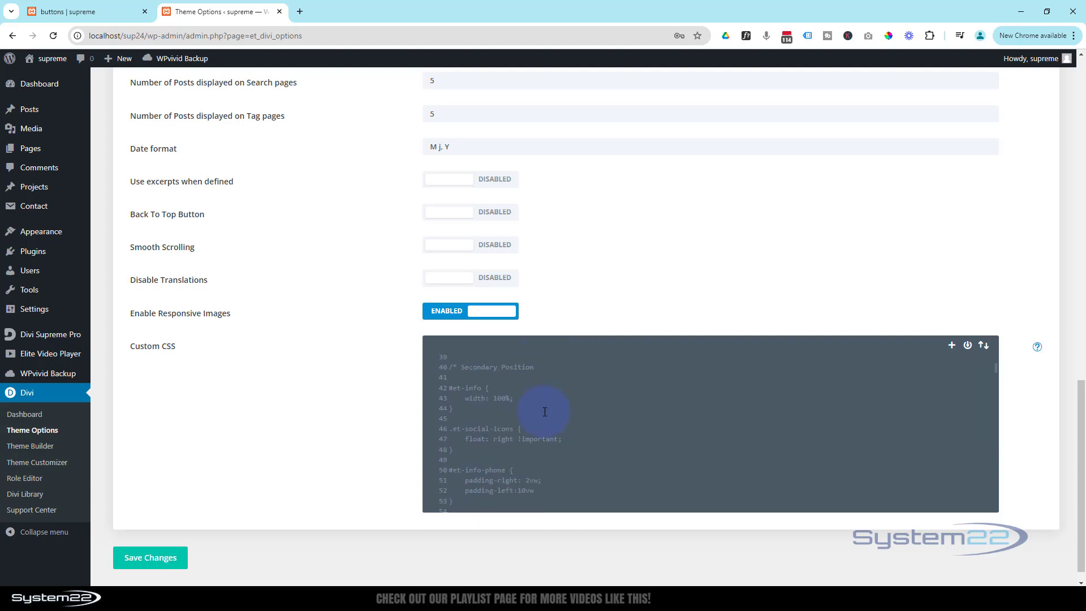
{"action": "scroll", "coordinate": [544, 412], "scroll_direction": "down", "scroll_amount": 4}
{"action": "scroll", "coordinate": [545, 411], "scroll_direction": "up", "scroll_amount": 7}
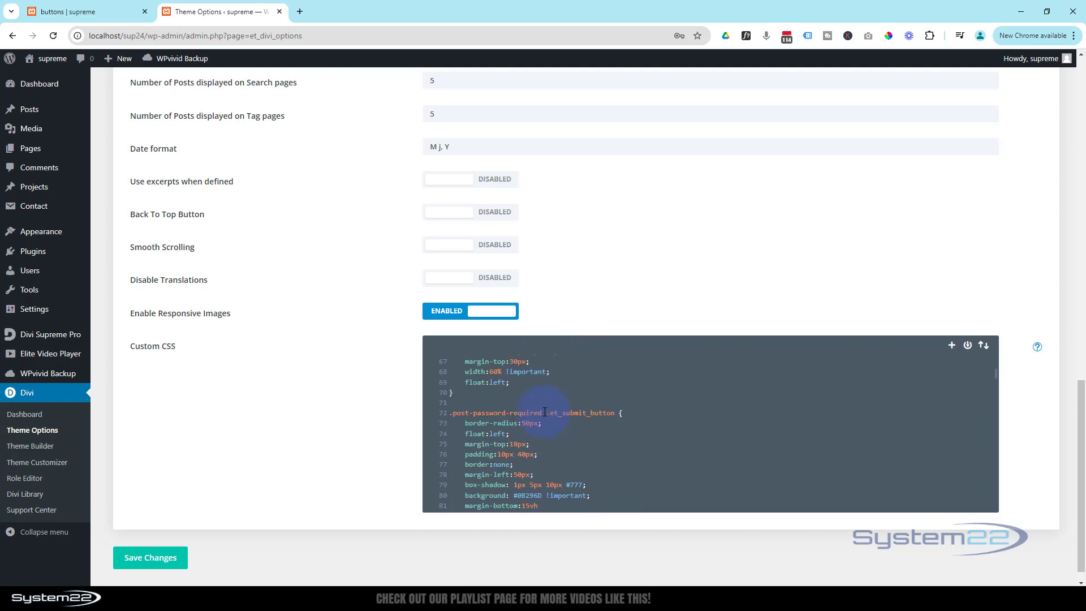
{"action": "scroll", "coordinate": [545, 411], "scroll_direction": "up", "scroll_amount": 6}
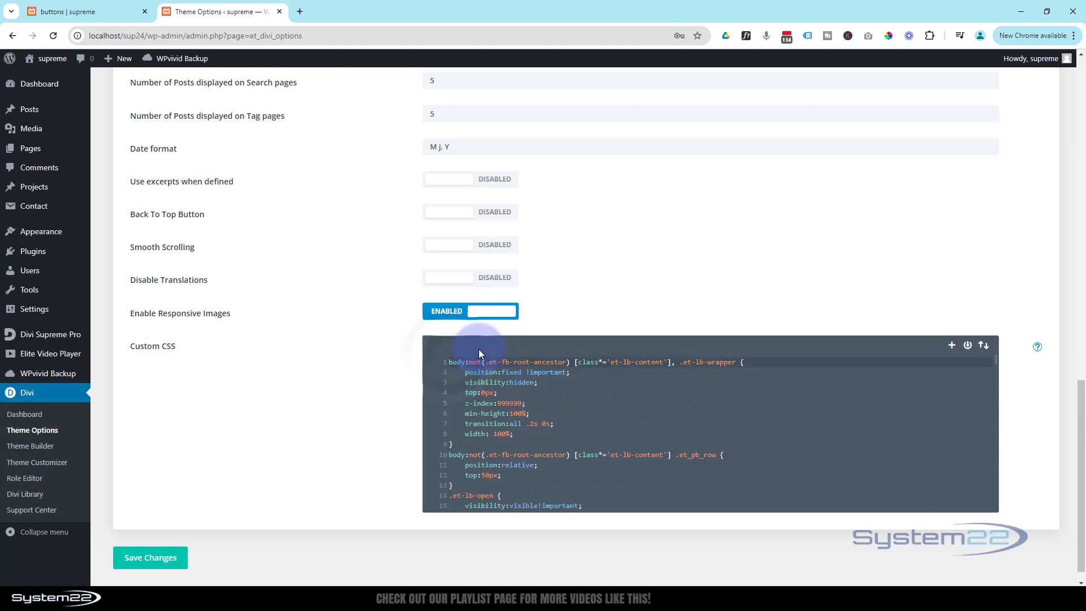
{"action": "key", "text": "Return"}
{"action": "key", "text": "Return"}
{"action": "key", "text": "Return"}
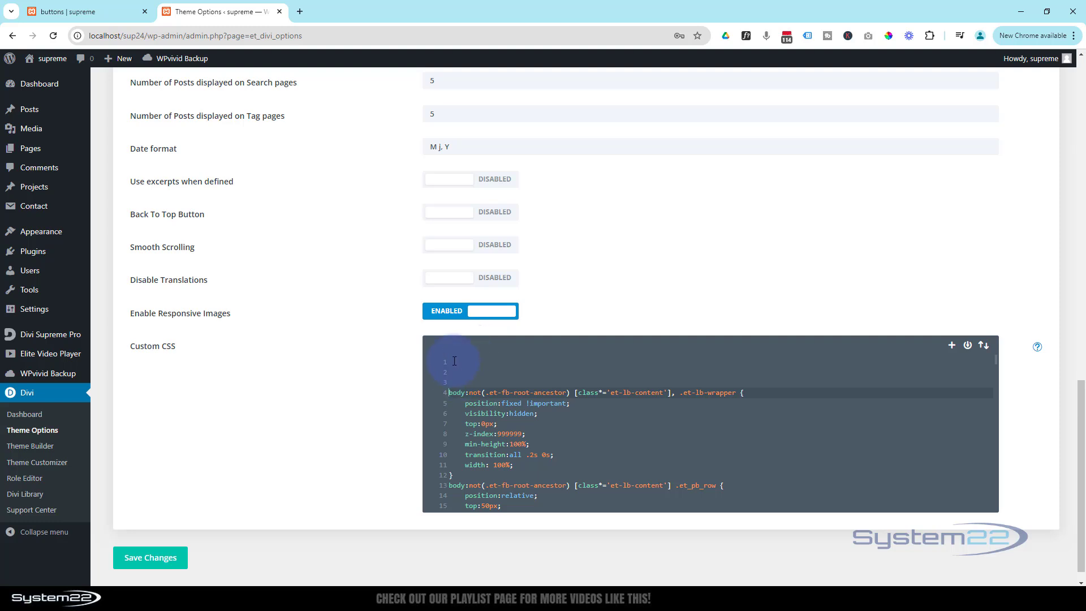
{"action": "left_click", "coordinate": [619, 357]}
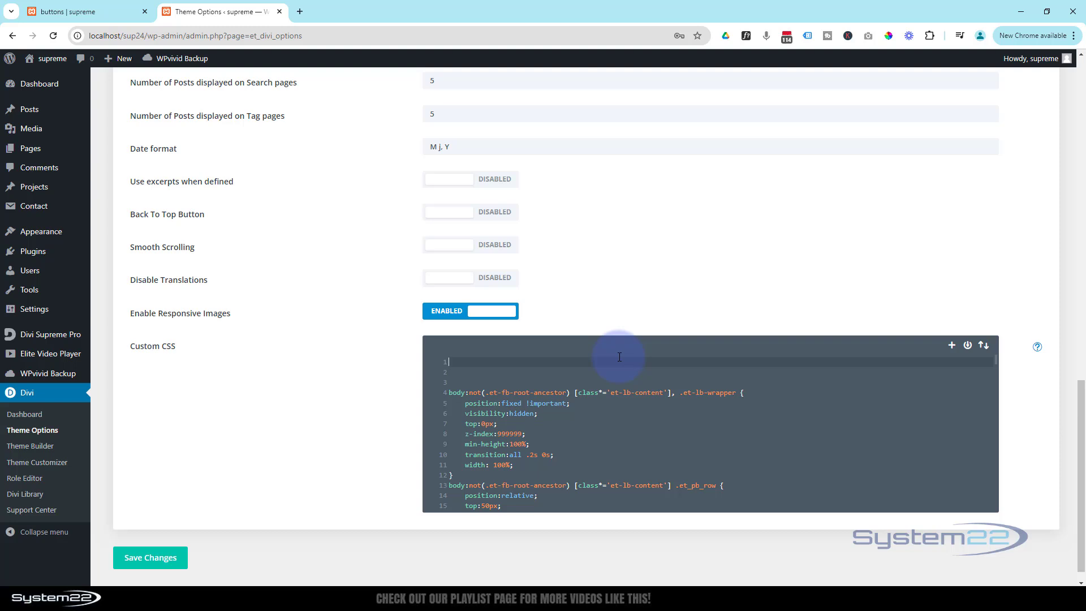
Add the comment /* Custom Button */ on the first Custom CSS line and start a fresh line two rows below it
{"action": "type", "text": "/"}
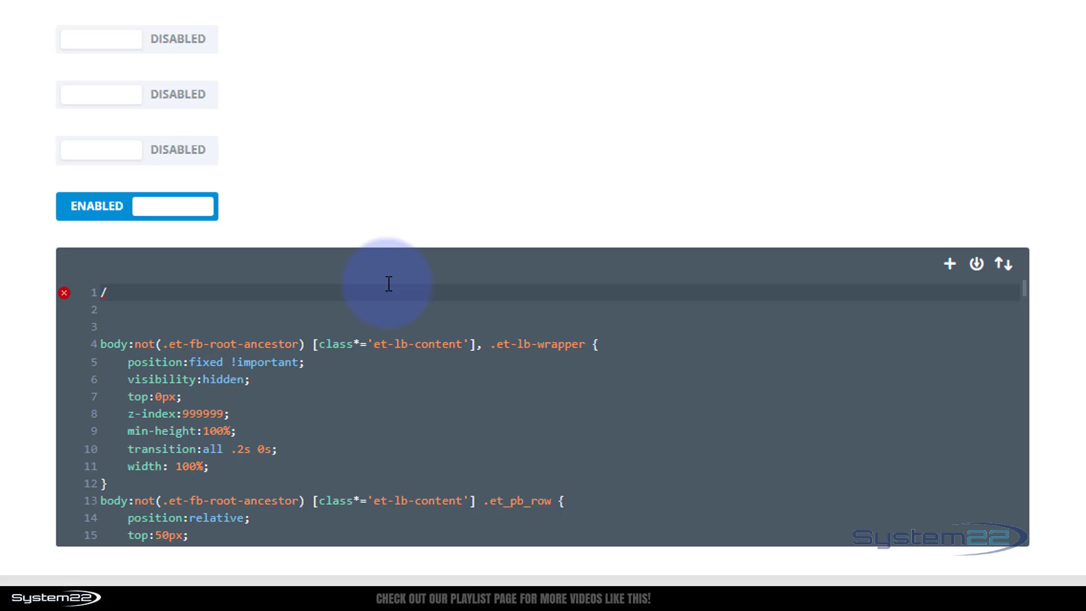
{"action": "type", "text": "**"}
{"action": "type", "text": "stom Button */"}
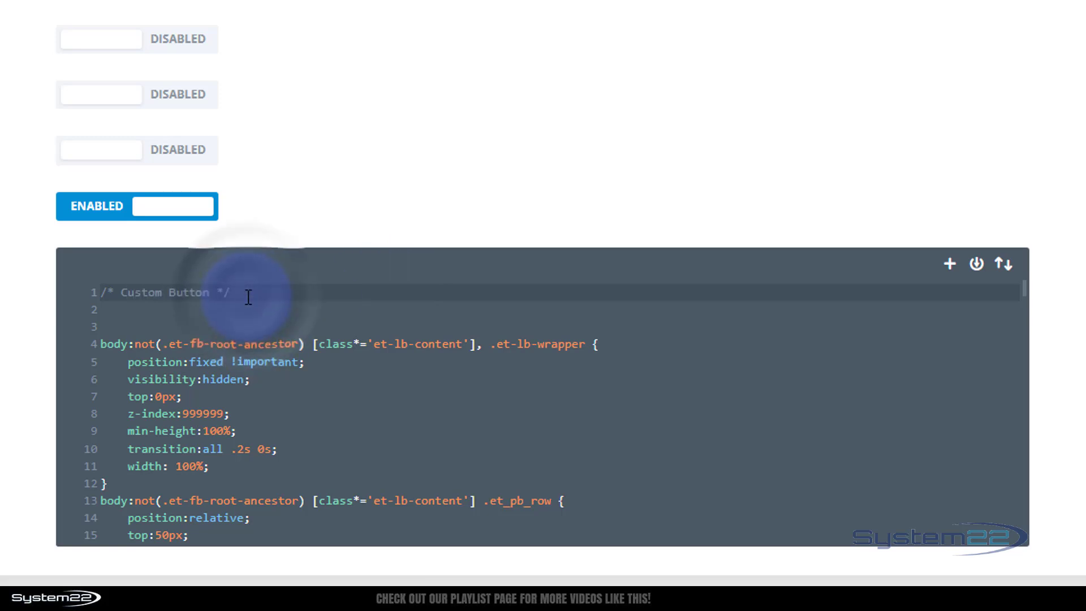
{"action": "key", "text": "Return"}
{"action": "key", "text": "Return"}
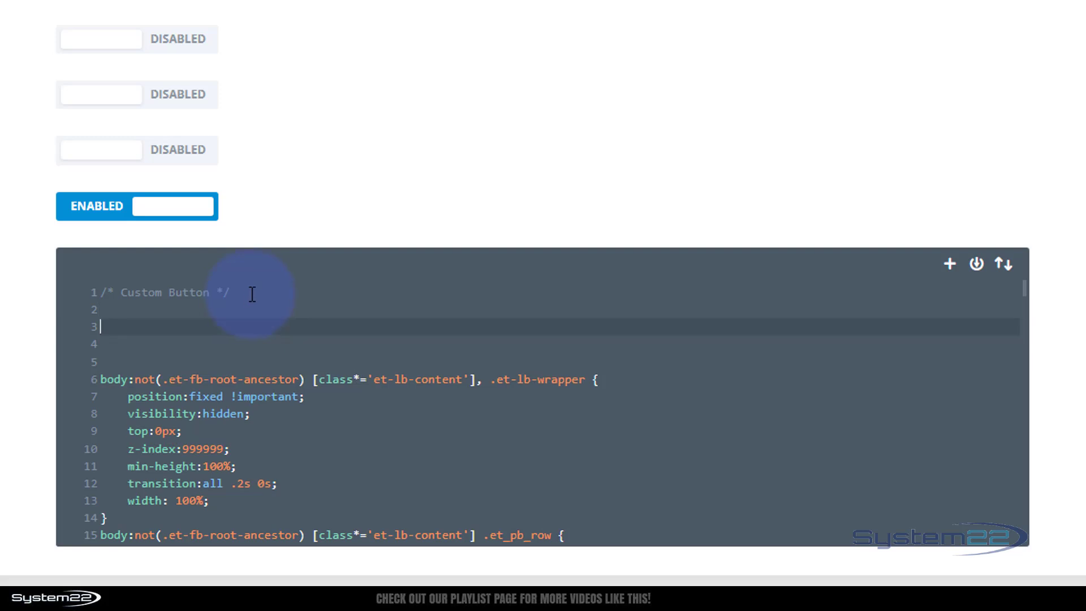
Paste the copied .mybtn and .mybtn:hover rules below the Custom Button comment and save the theme options
{"action": "key", "text": "ctrl+v"}
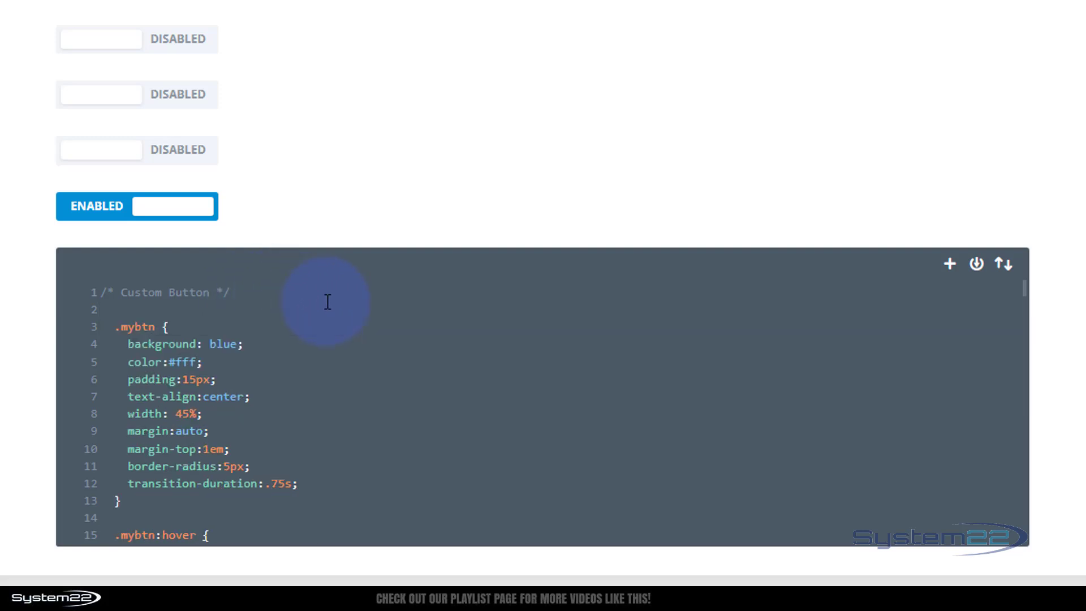
{"action": "scroll", "coordinate": [320, 349], "scroll_direction": "down", "scroll_amount": 5}
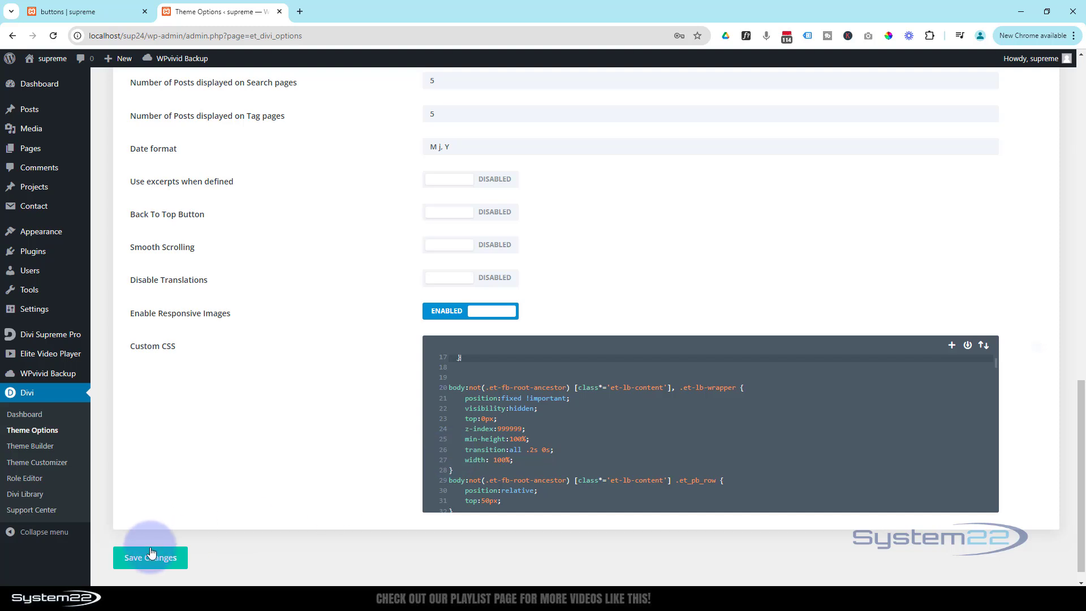
{"action": "left_click", "coordinate": [150, 559]}
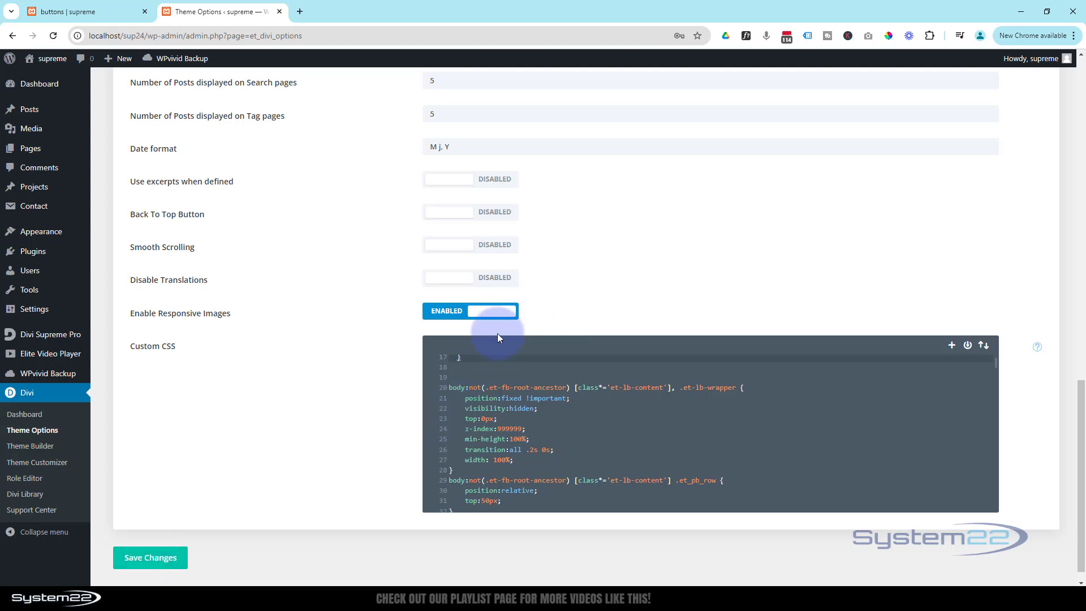
Return to the buttons page, close the Code module settings with changes kept, and delete the row holding that module
{"action": "left_click", "coordinate": [98, 11]}
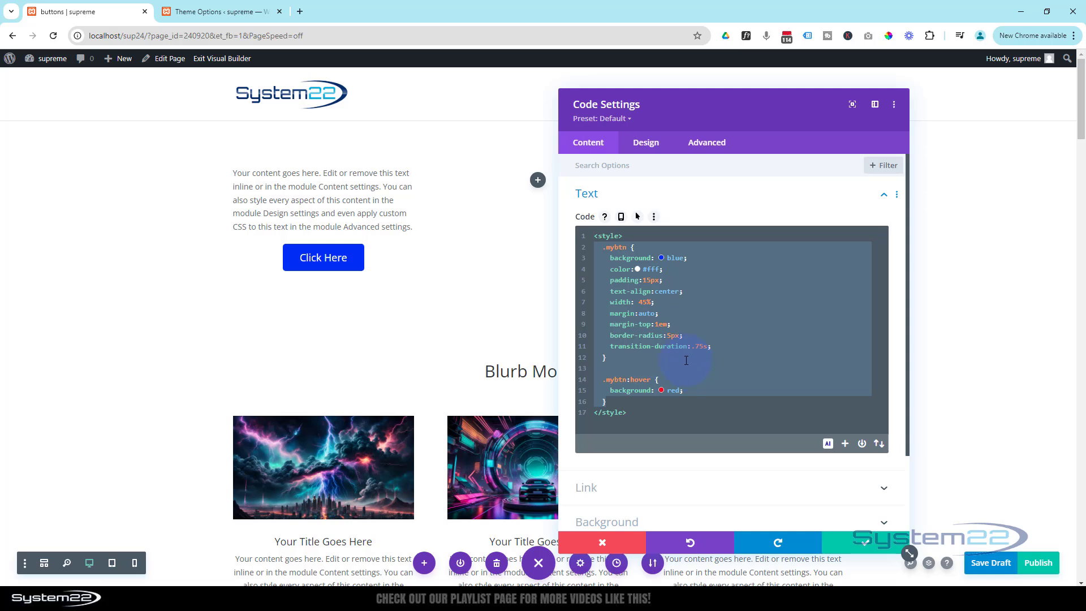
{"action": "left_click", "coordinate": [865, 542]}
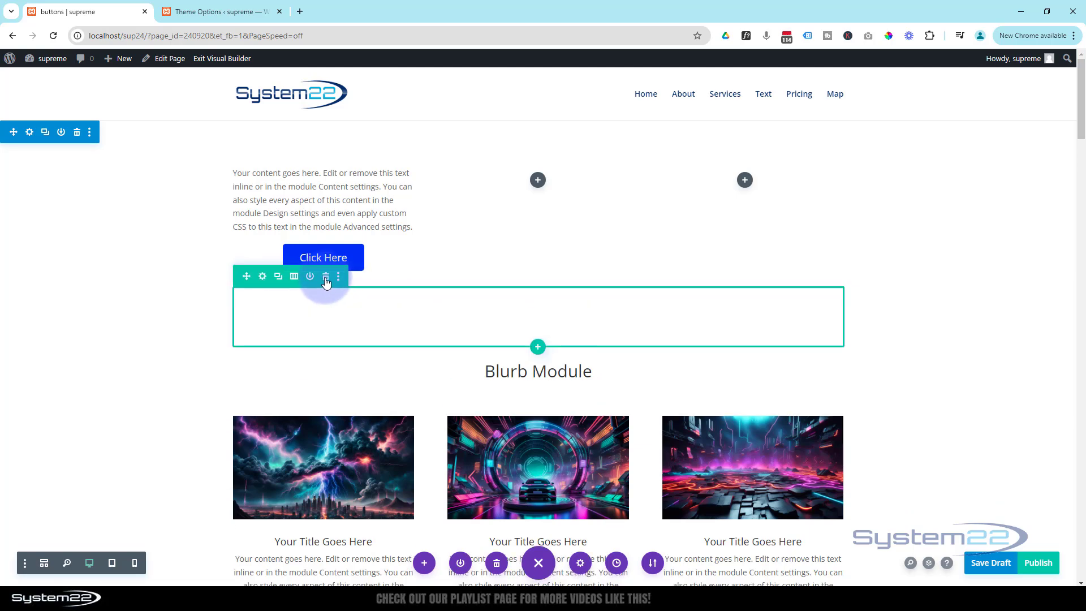
{"action": "left_click_drag", "start_coordinate": [351, 331], "coordinate": [247, 252]}
Save the buttons page as a draft and exit the Visual Builder to view the live page
{"action": "left_click", "coordinate": [1001, 566]}
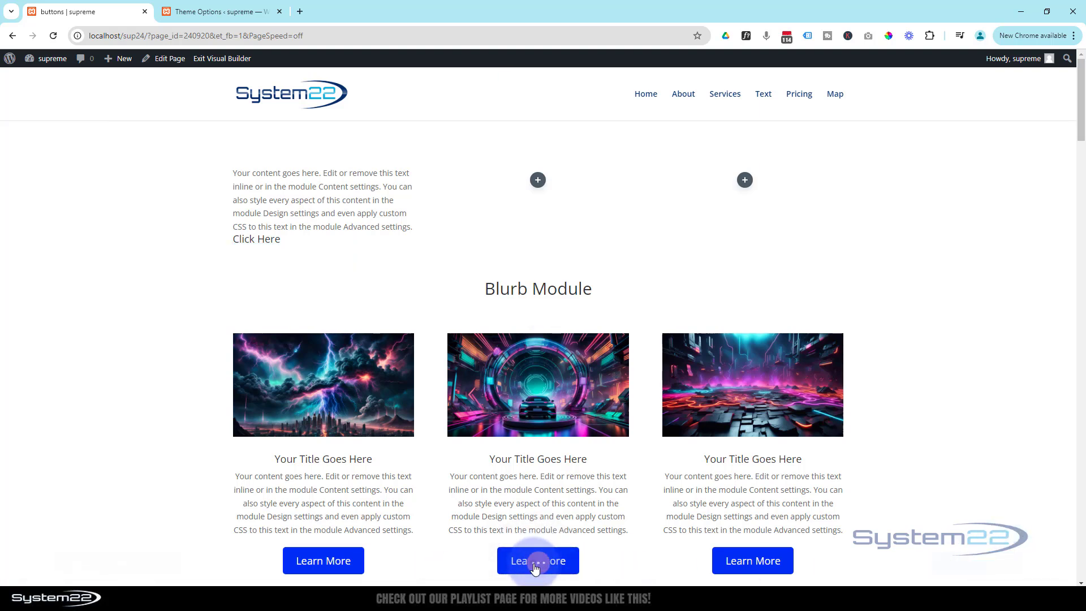
{"action": "left_click", "coordinate": [536, 565]}
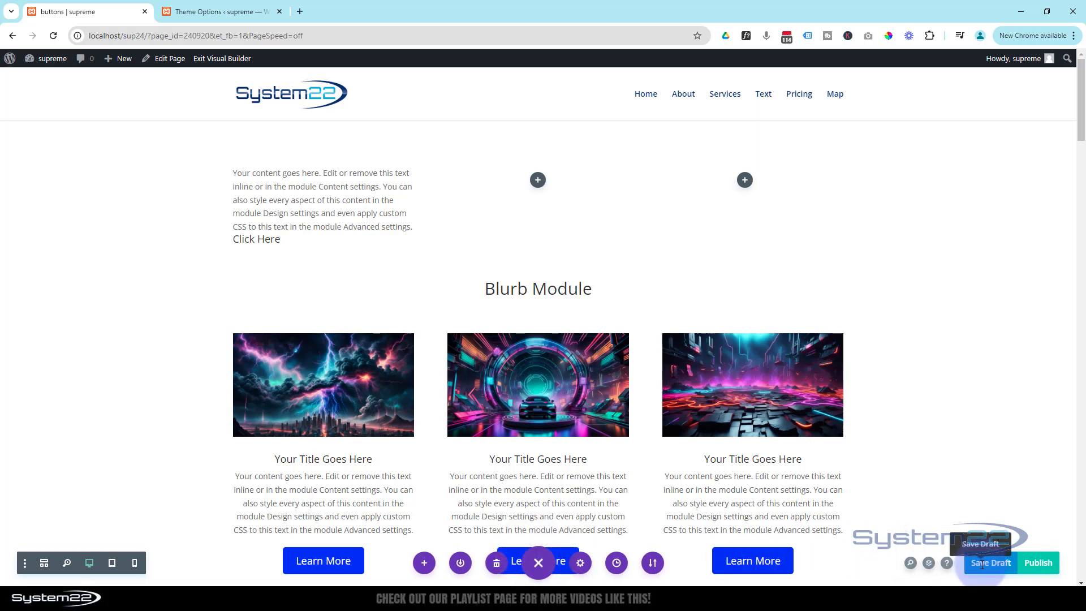
{"action": "left_click", "coordinate": [982, 564]}
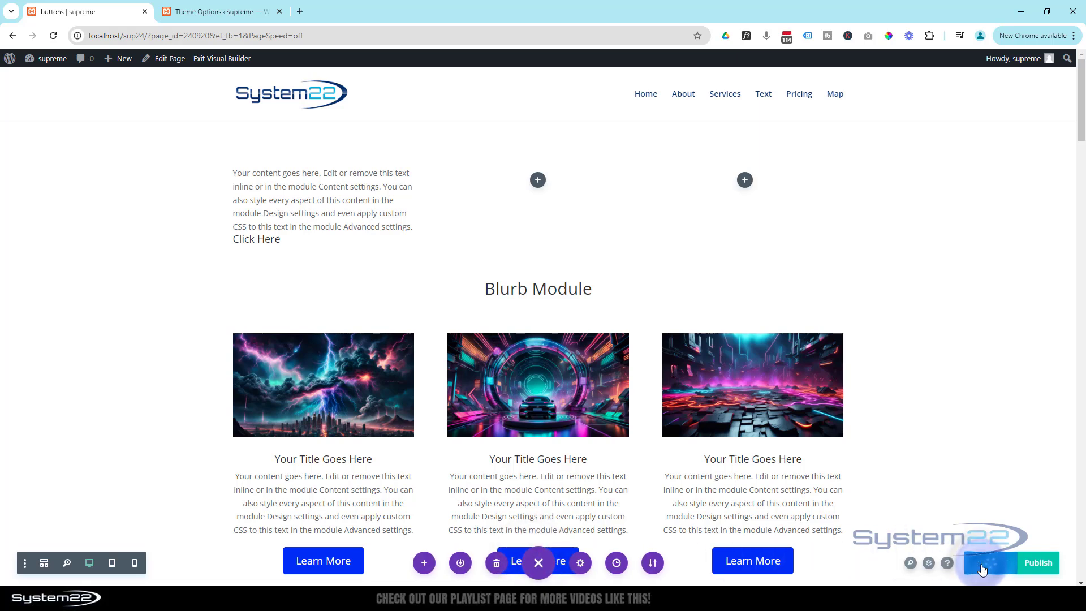
{"action": "left_click", "coordinate": [232, 63]}
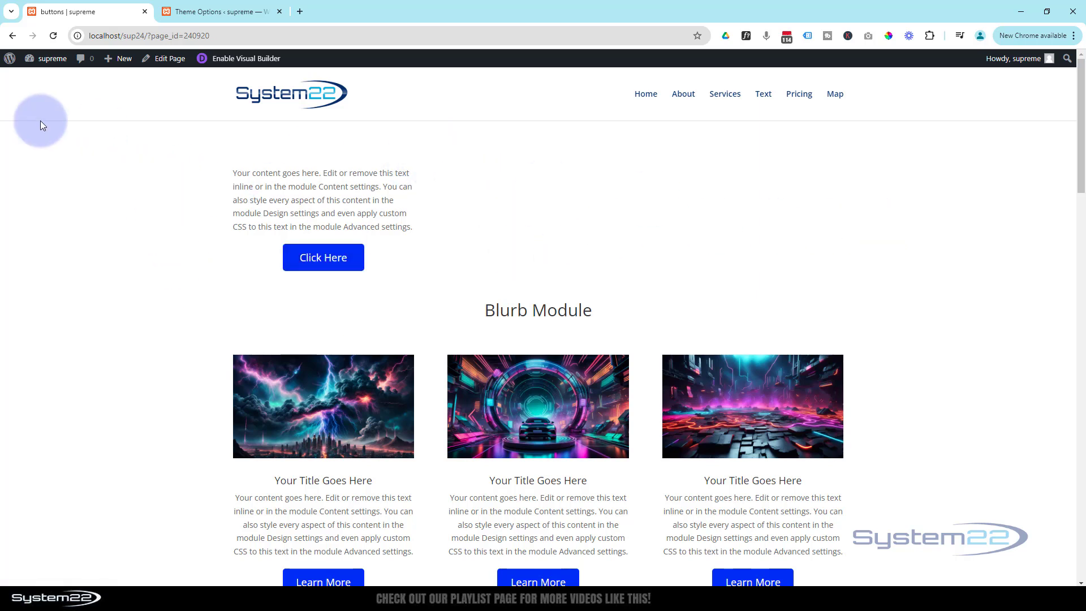
Re-enable the Visual Builder and insert a Blurb module in the empty middle column of the first row
{"action": "left_click", "coordinate": [248, 58]}
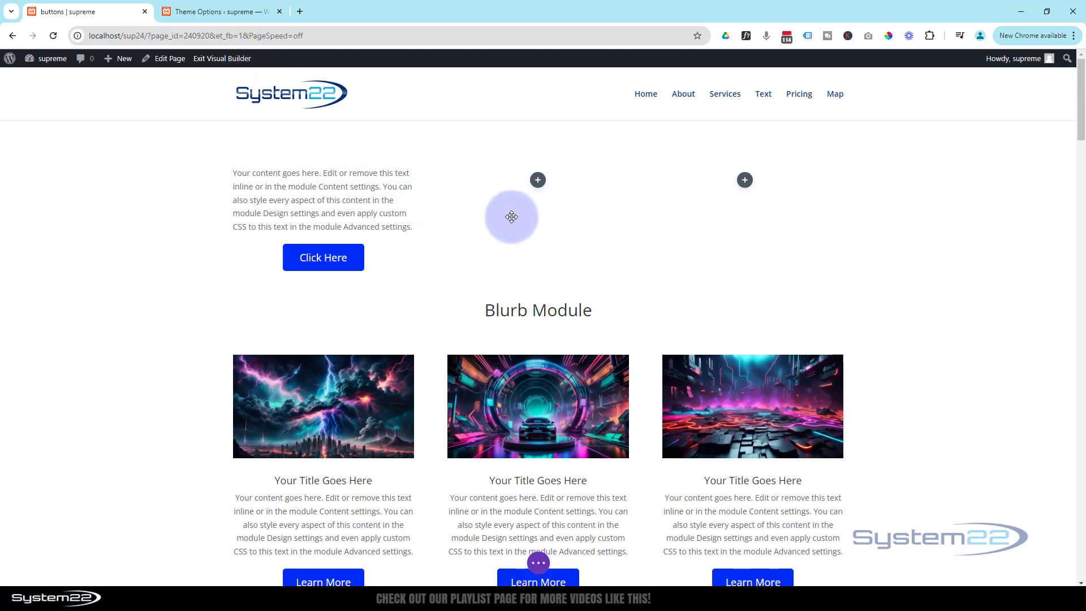
{"action": "left_click", "coordinate": [538, 181]}
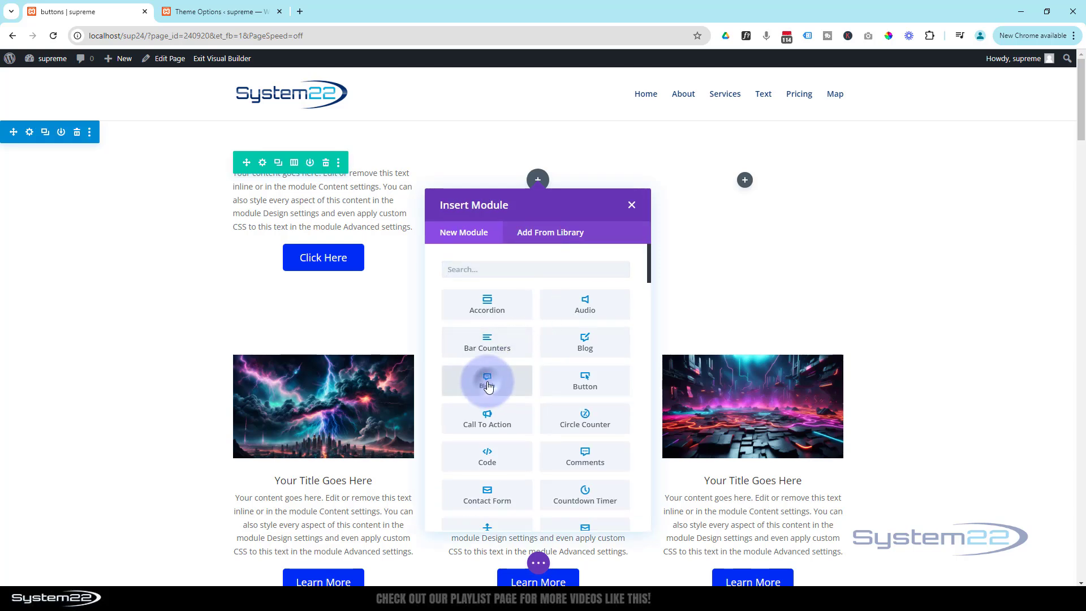
{"action": "left_click", "coordinate": [488, 384]}
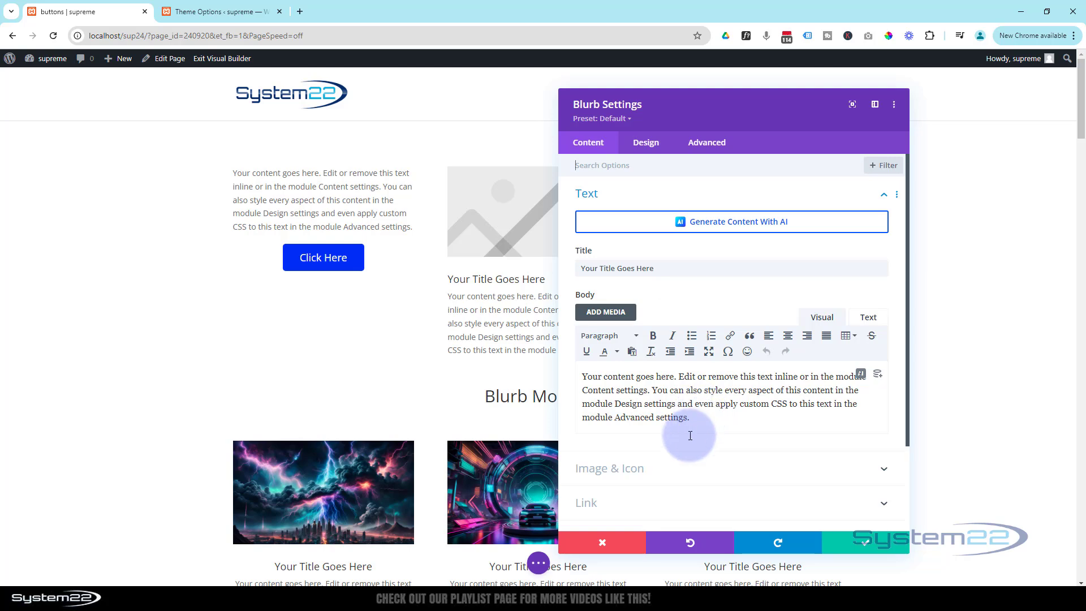
Set the new blurb's image to the media library picture of a woman in front of a neon clock
{"action": "left_click", "coordinate": [672, 469]}
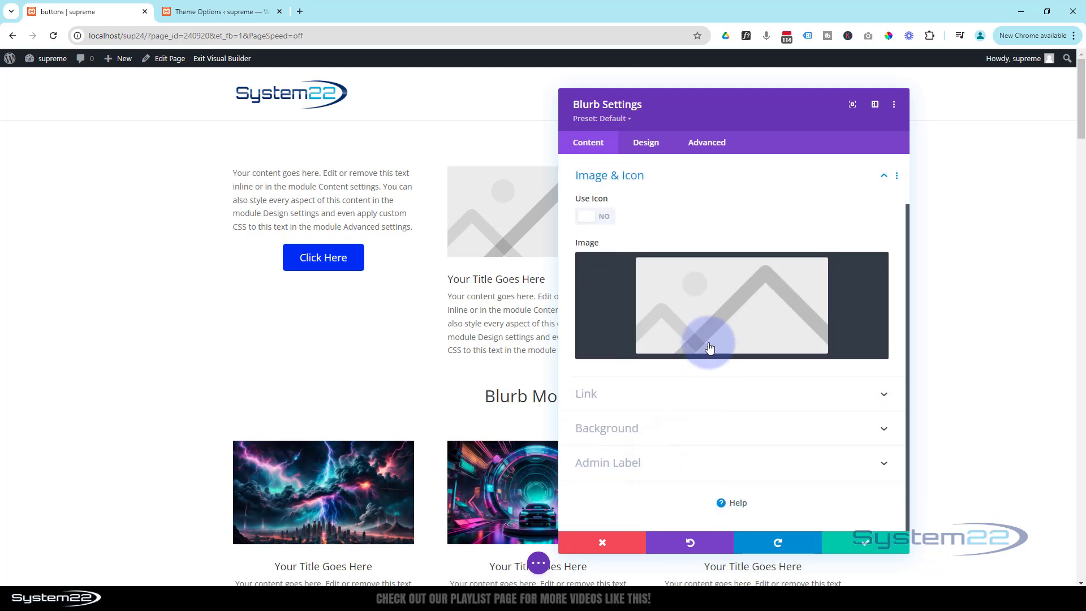
{"action": "left_click", "coordinate": [701, 328]}
{"action": "left_click", "coordinate": [269, 277]}
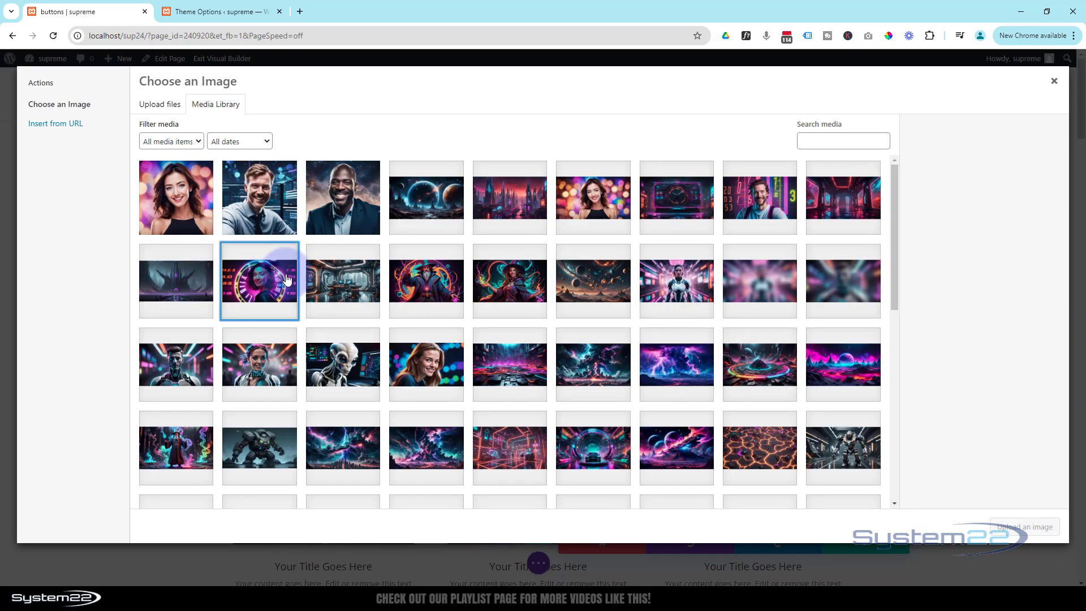
{"action": "left_click", "coordinate": [1013, 531]}
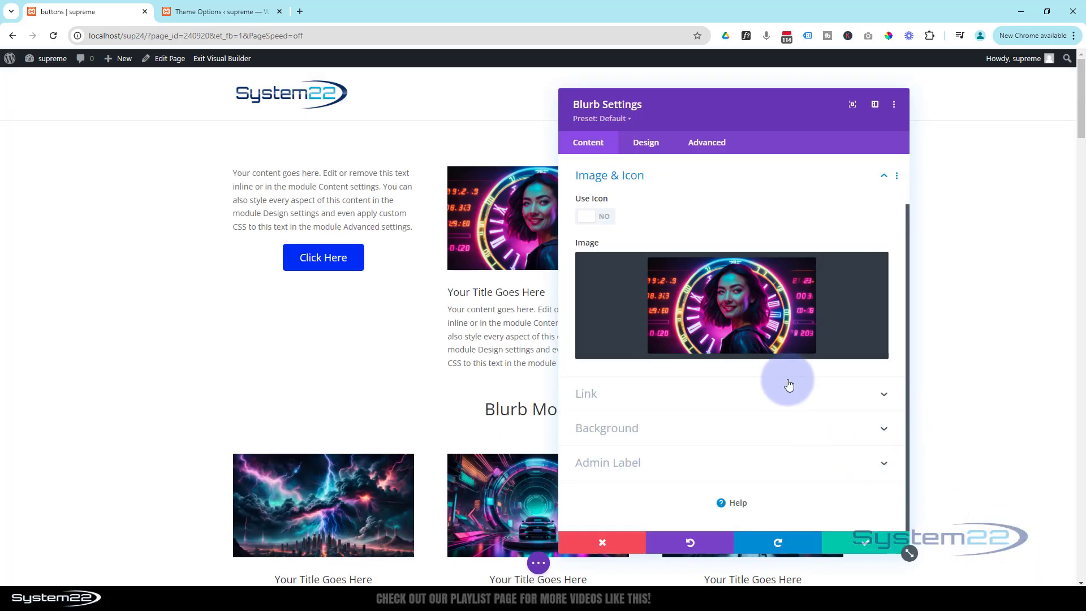
{"action": "scroll", "coordinate": [662, 430], "scroll_direction": "up", "scroll_amount": 2}
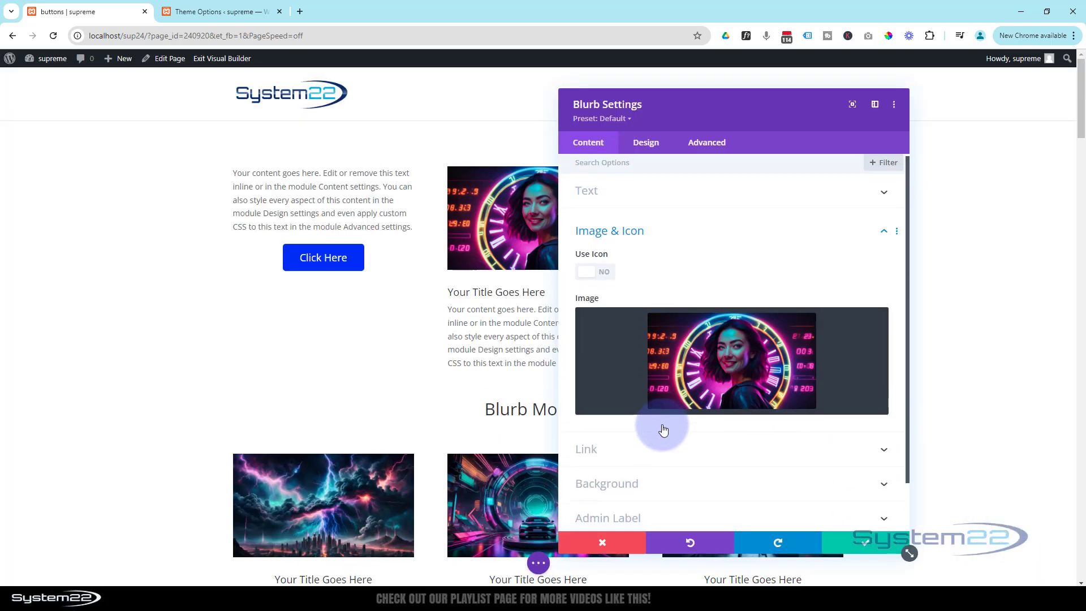
Add a new line reading Learn More beneath the blurb's body text
{"action": "left_click", "coordinate": [632, 198]}
{"action": "left_click_drag", "start_coordinate": [736, 121], "coordinate": [814, 125]}
{"action": "left_click", "coordinate": [786, 416]}
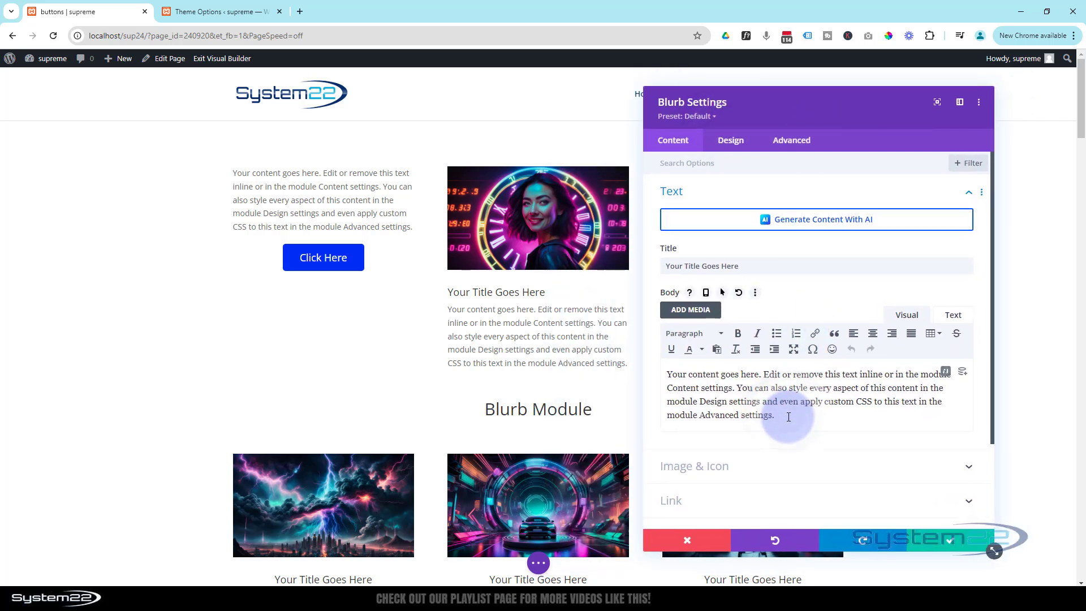
{"action": "key", "text": "Return"}
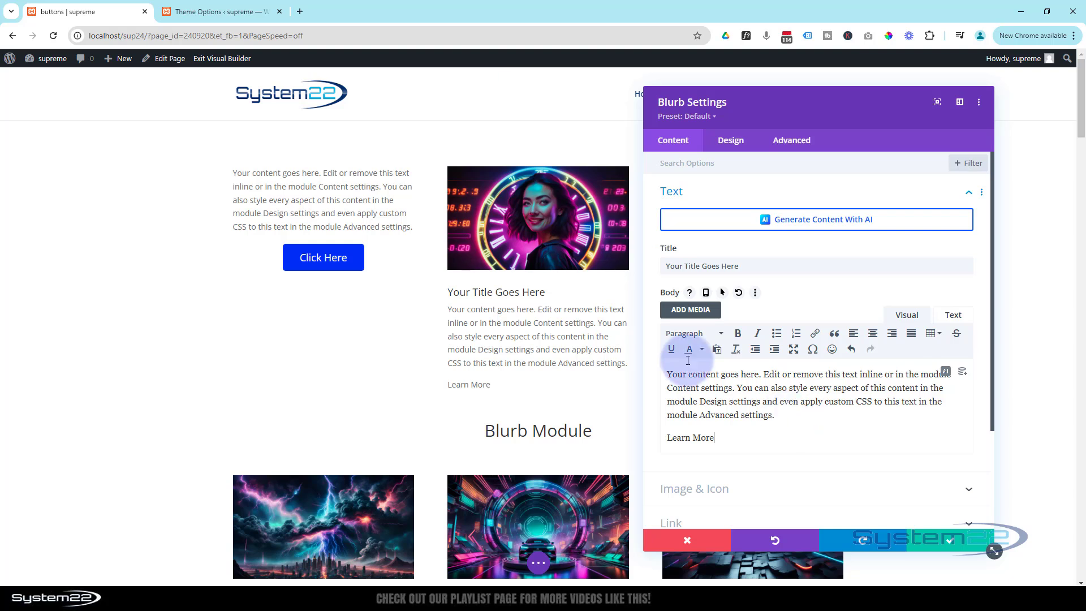
Format the blurb's Learn More line as Heading 4 and link it to #
{"action": "left_click_drag", "start_coordinate": [716, 437], "coordinate": [667, 438]}
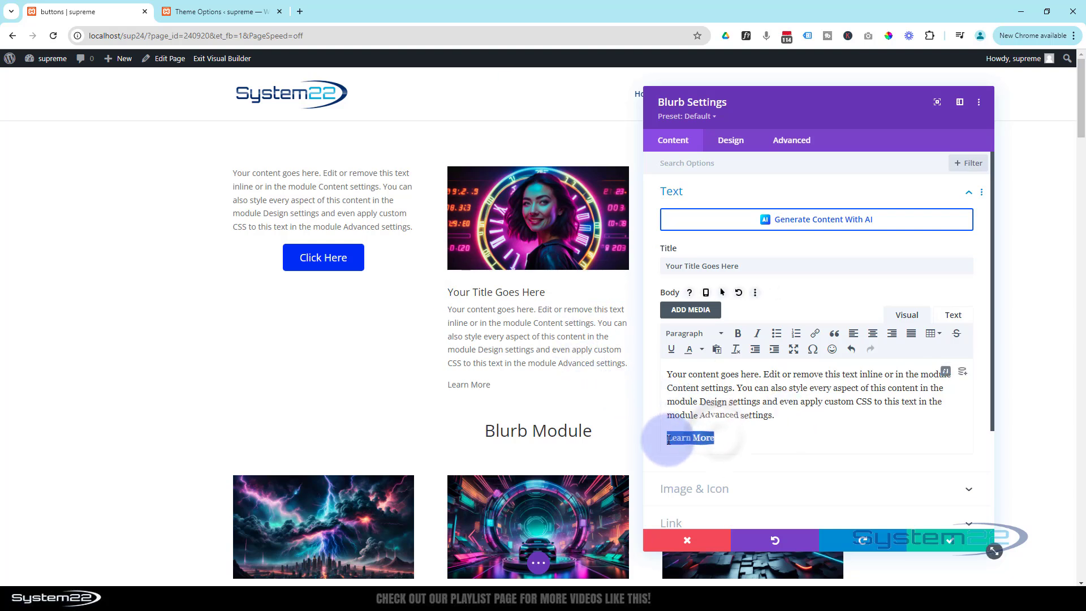
{"action": "left_click", "coordinate": [685, 337]}
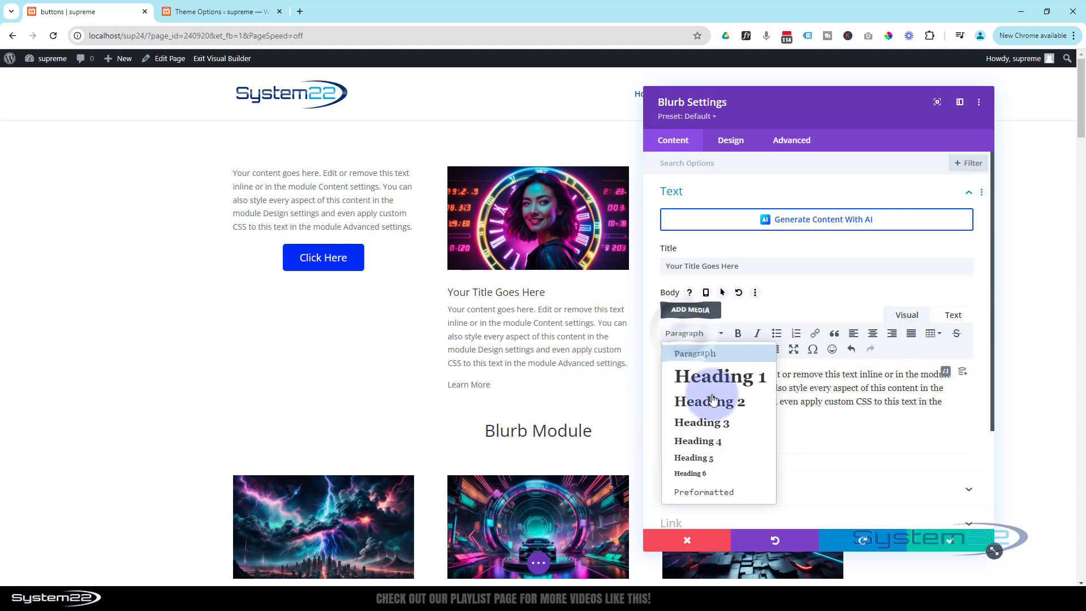
{"action": "left_click", "coordinate": [711, 444]}
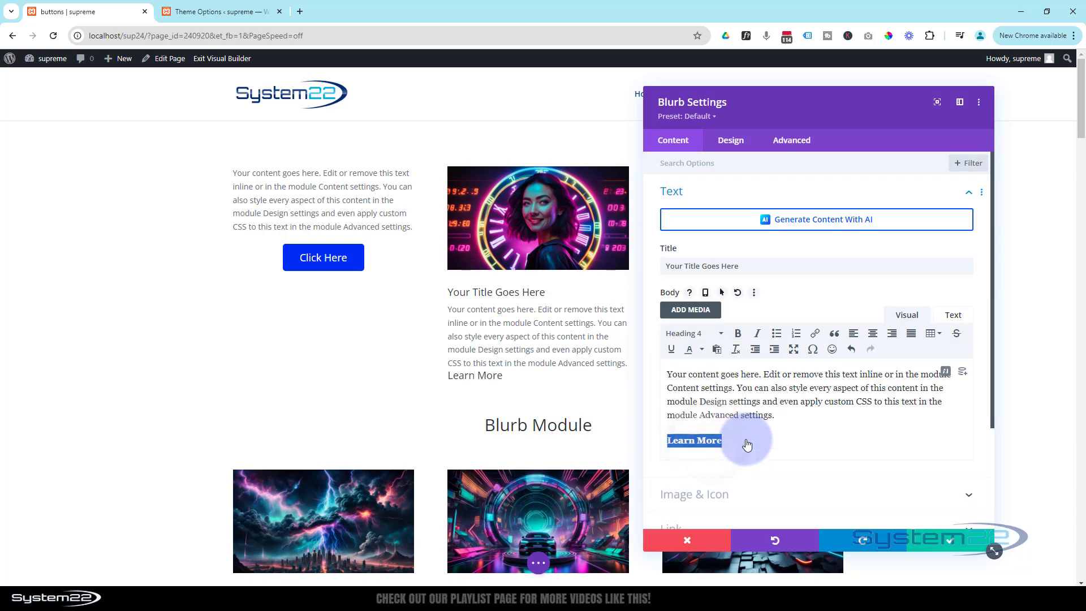
{"action": "left_click", "coordinate": [816, 335]}
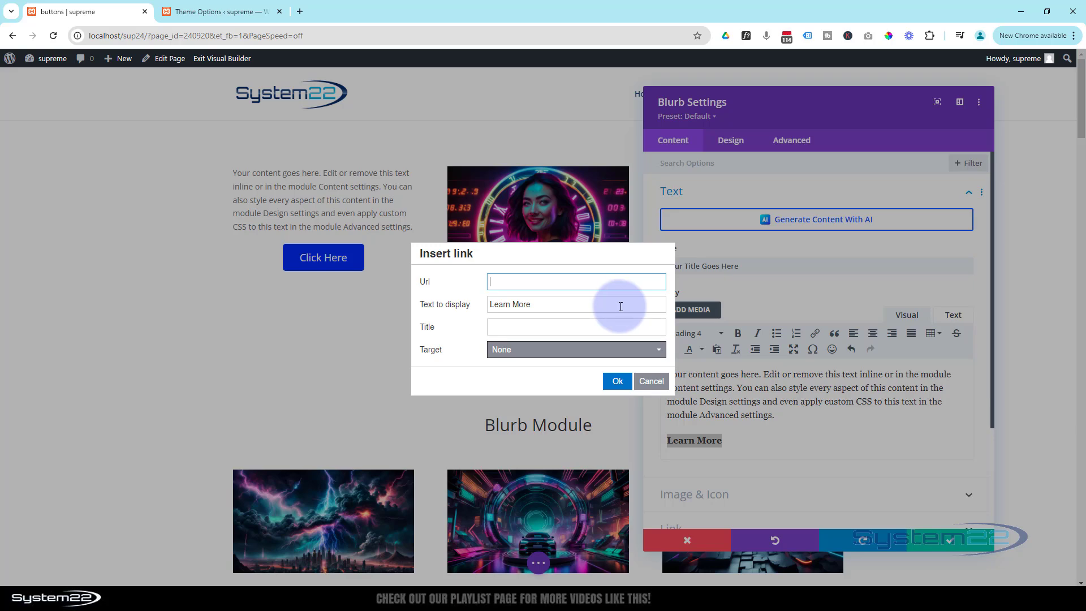
{"action": "left_click", "coordinate": [617, 382]}
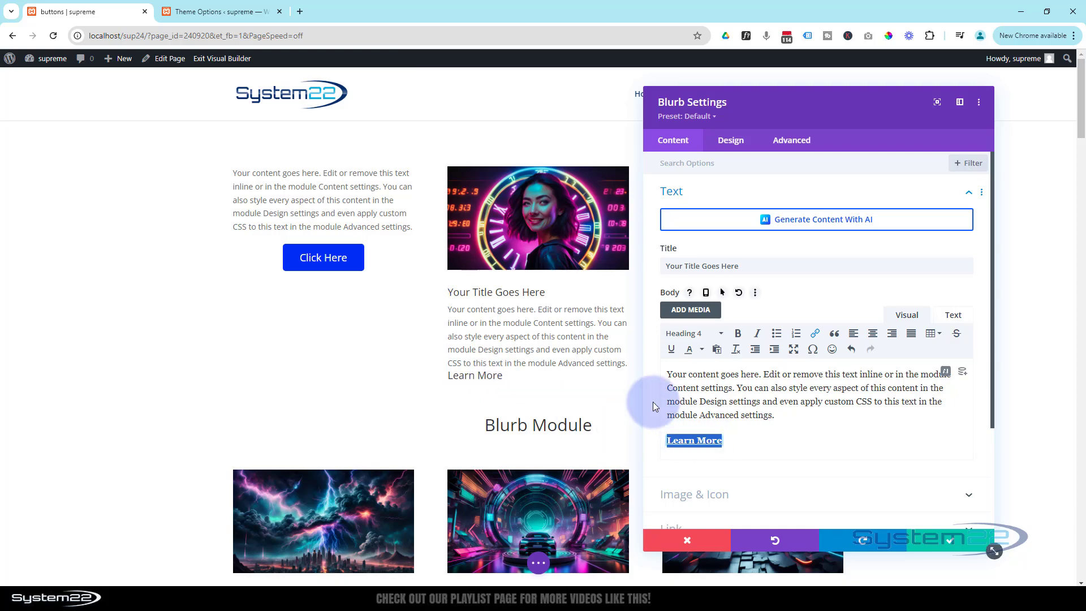
Add class="mybtn" to the Learn More h4 tag in the HTML source of the blurb's body
{"action": "left_click", "coordinate": [952, 315]}
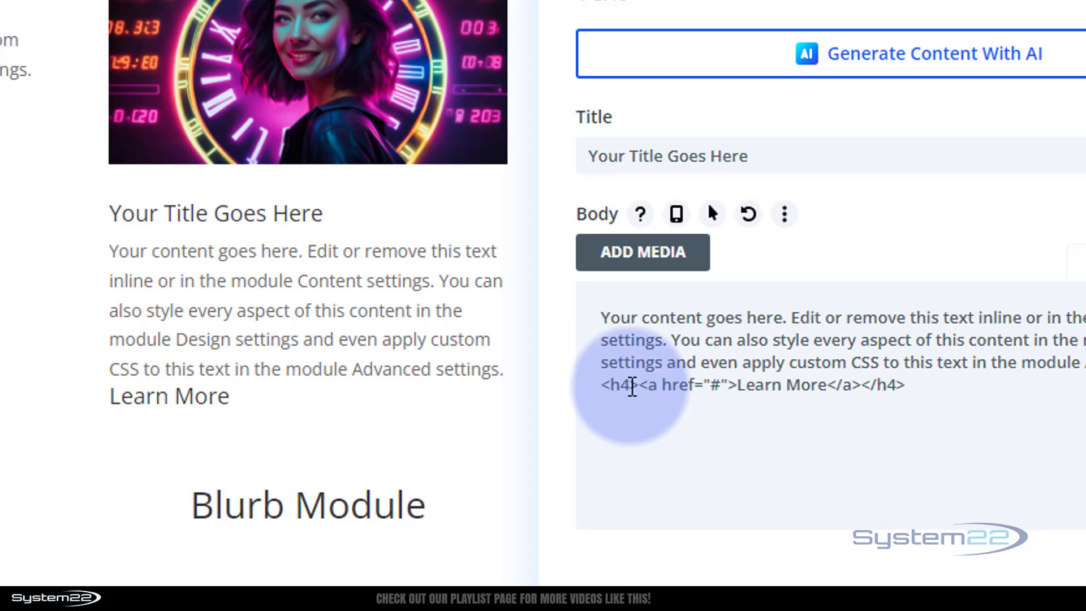
{"action": "left_click", "coordinate": [633, 392]}
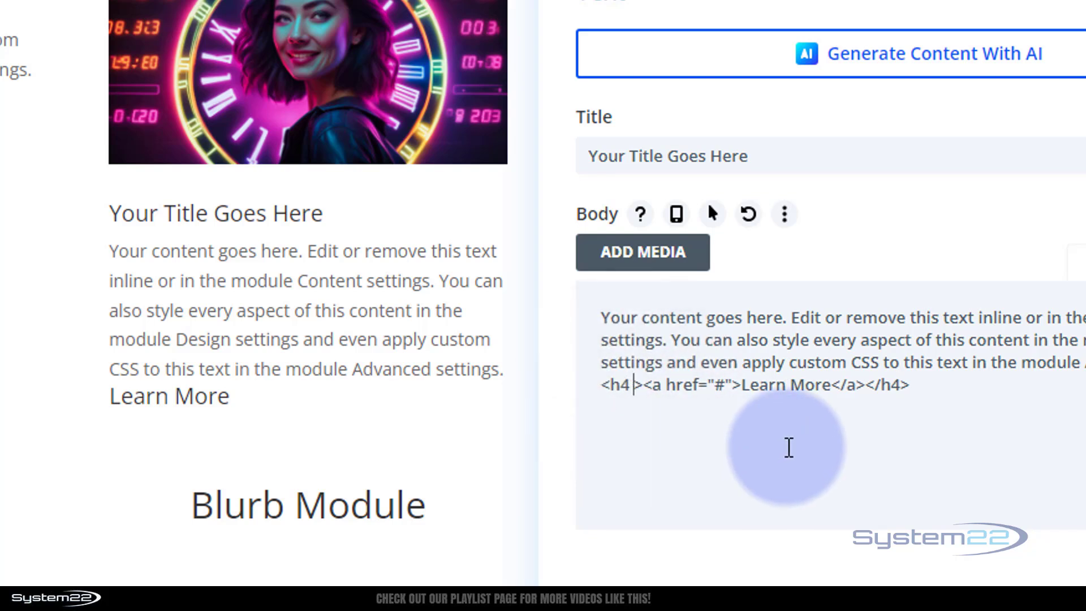
{"action": "type", "text": "class"}
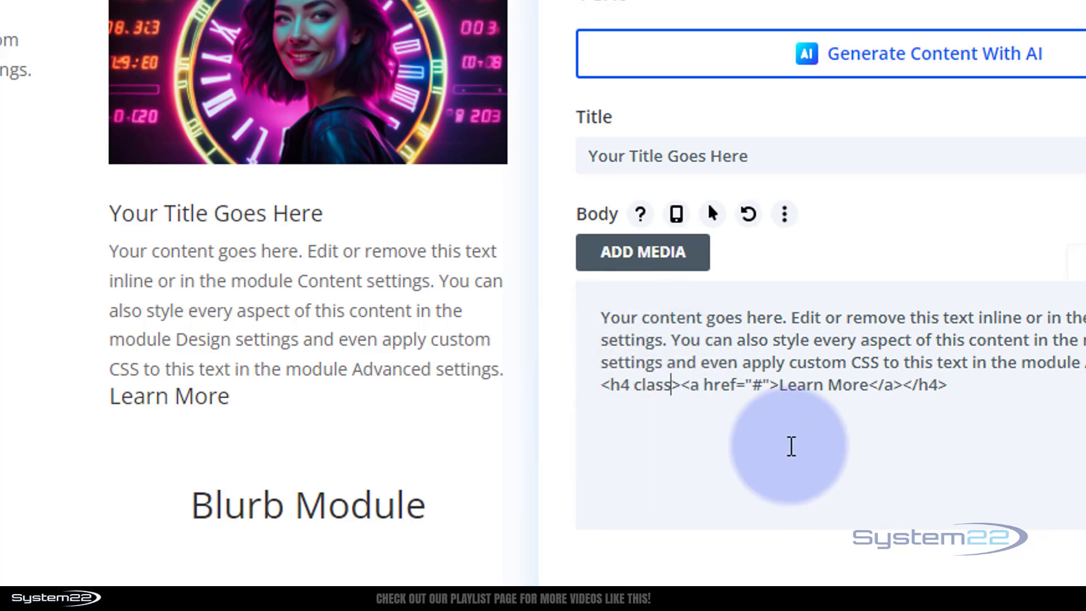
{"action": "type", "text": "="}
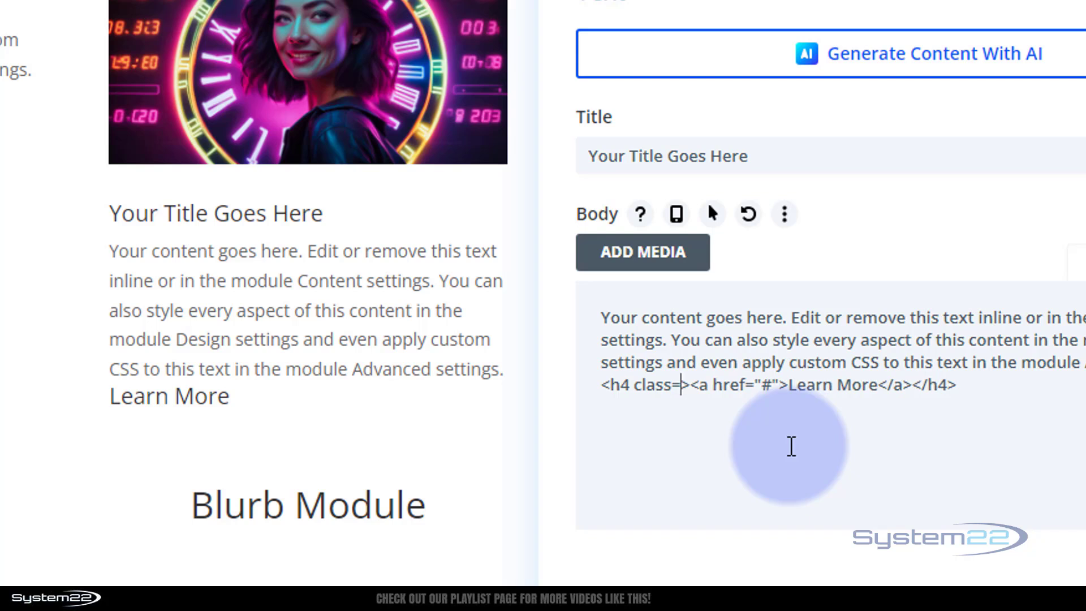
{"action": "type", "text": "\""}
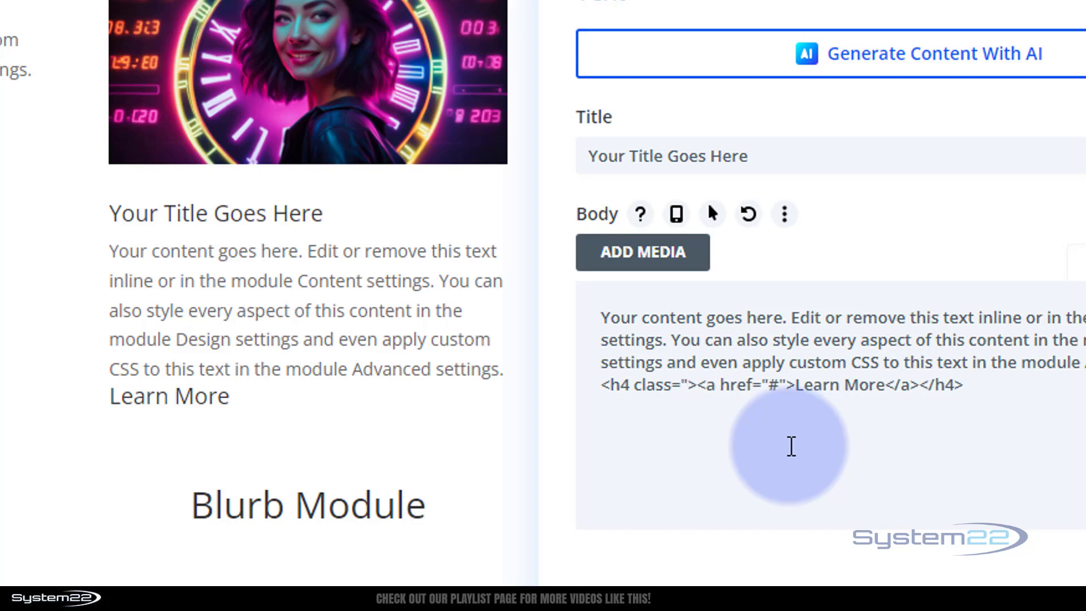
{"action": "type", "text": "\""}
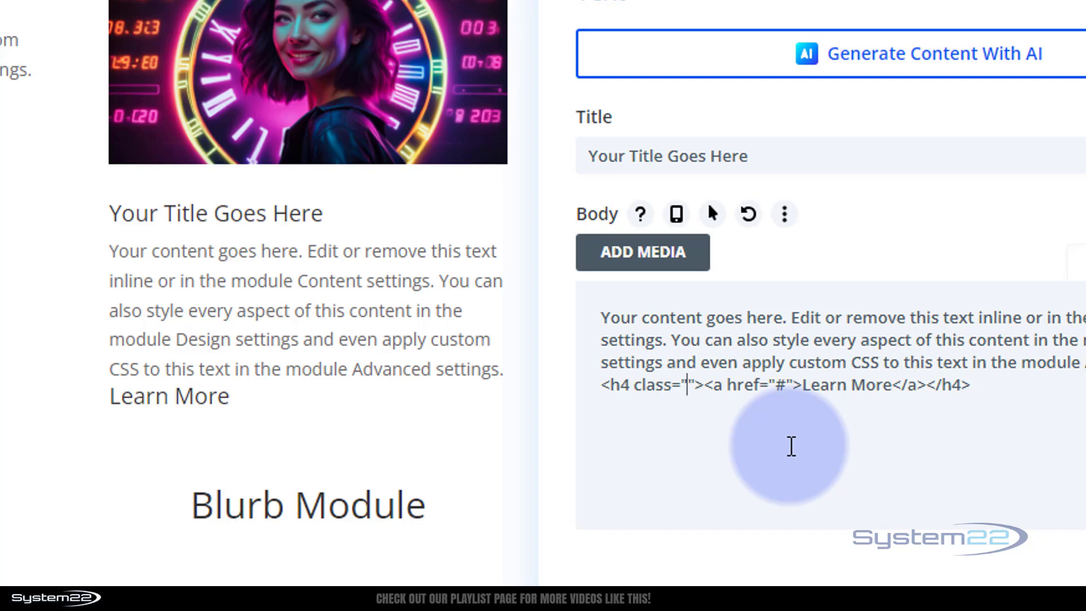
{"action": "type", "text": "myb"}
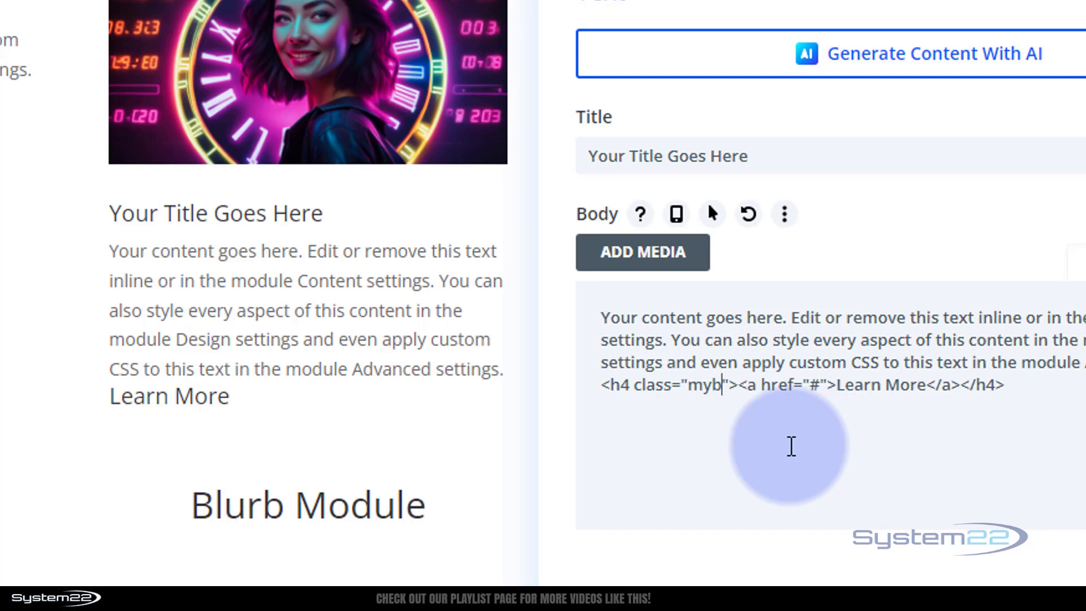
{"action": "type", "text": "tn"}
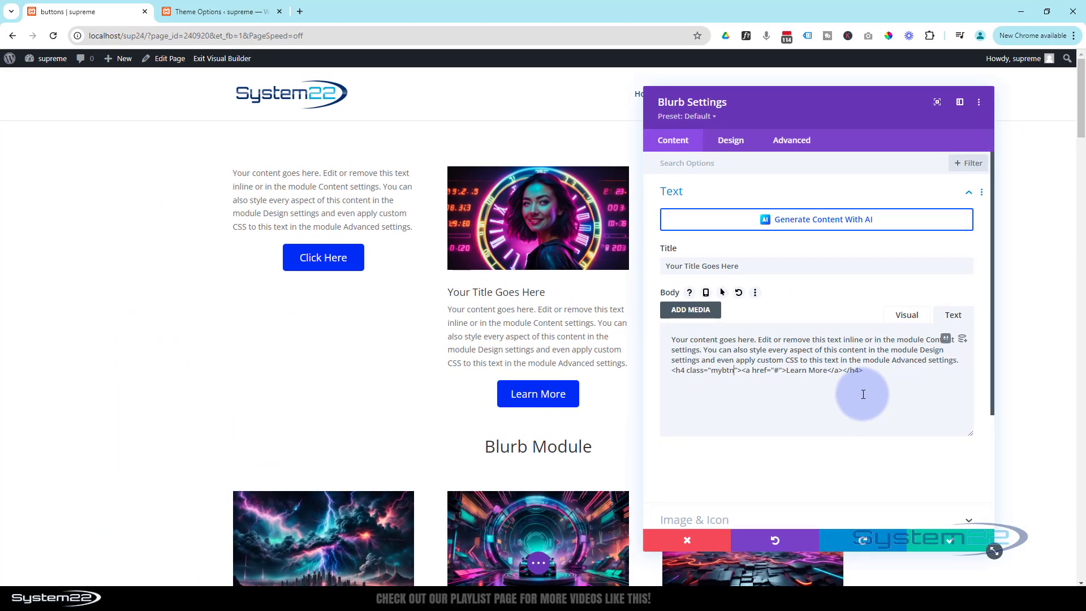
Centre the blurb's text alignment and save the module settings
{"action": "left_click", "coordinate": [730, 142]}
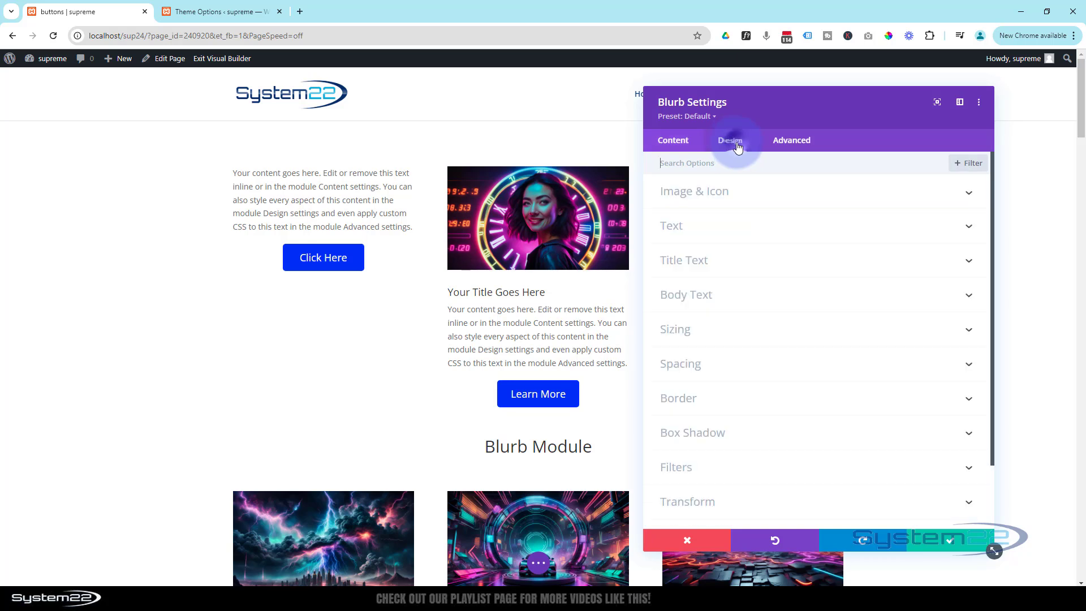
{"action": "left_click", "coordinate": [772, 232]}
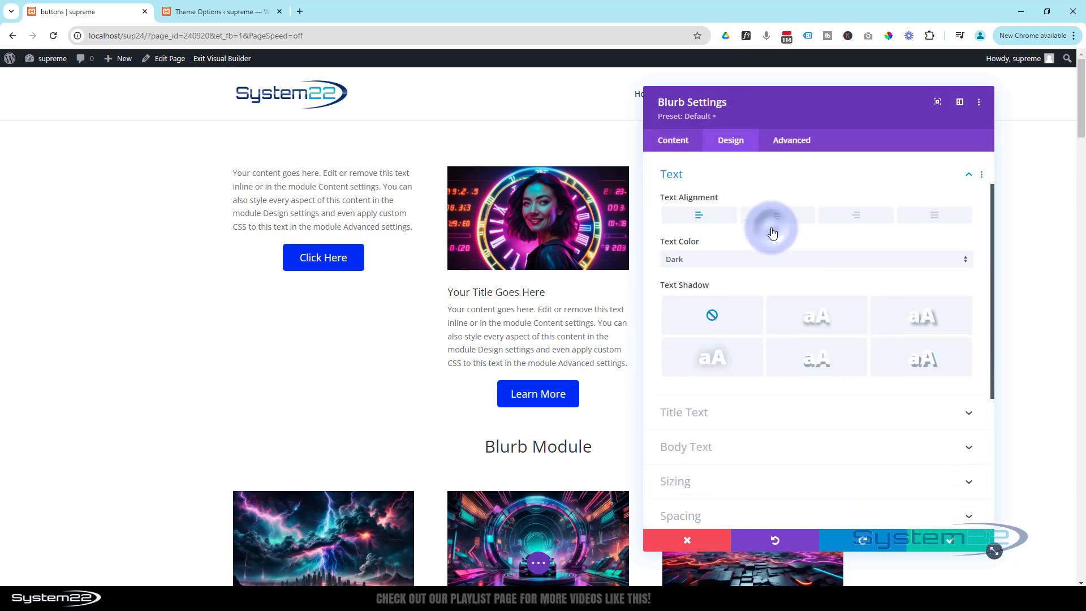
{"action": "left_click", "coordinate": [778, 211]}
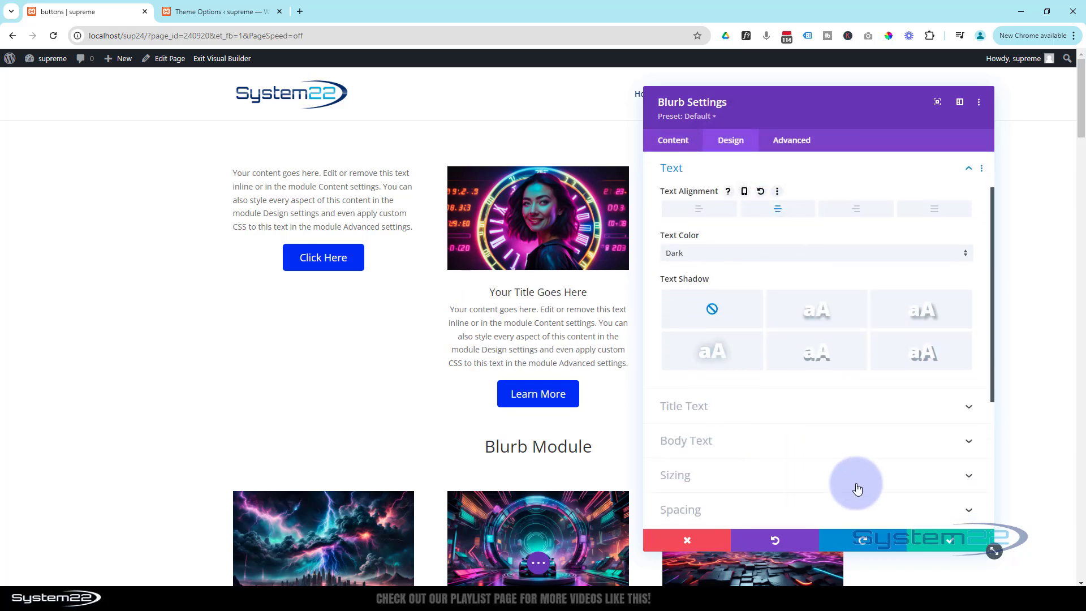
{"action": "left_click", "coordinate": [928, 538]}
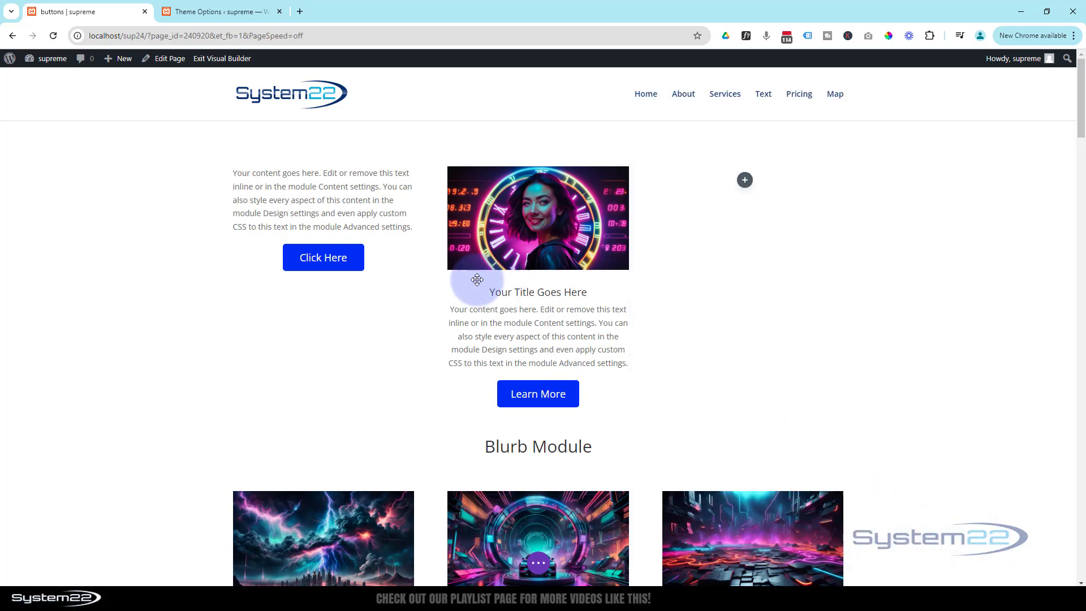
Insert a Person module in the empty third column of the first row
{"action": "left_click", "coordinate": [745, 181]}
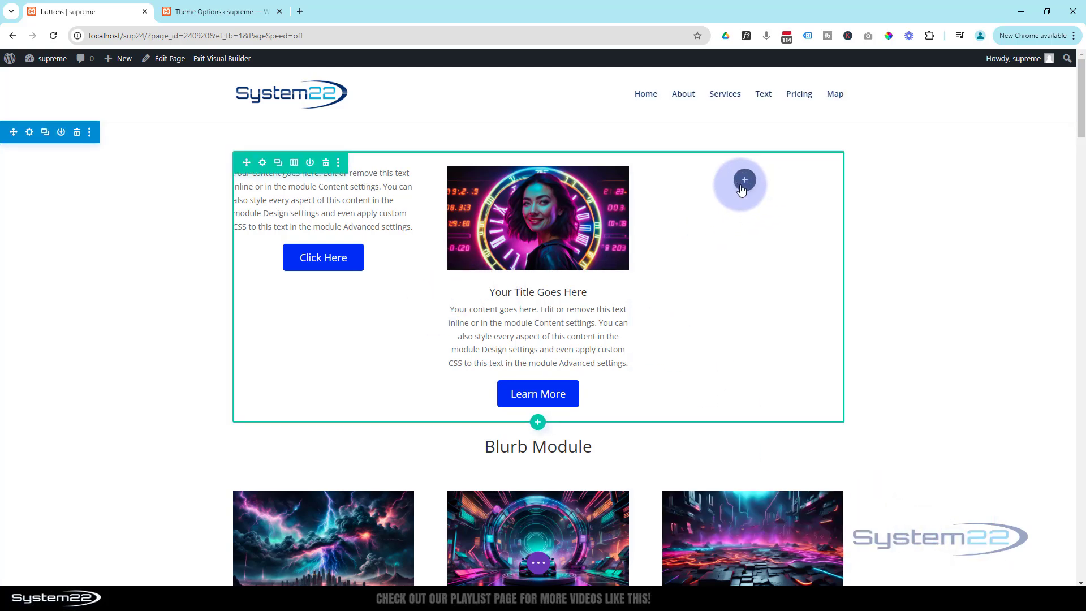
{"action": "scroll", "coordinate": [814, 313], "scroll_direction": "down", "scroll_amount": 8}
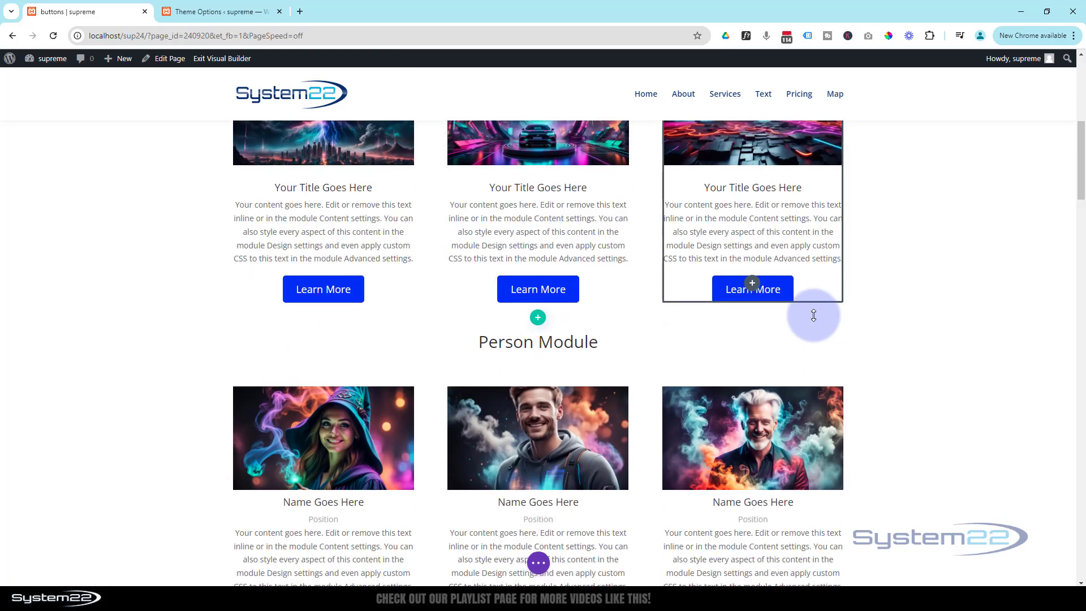
{"action": "scroll", "coordinate": [814, 315], "scroll_direction": "up", "scroll_amount": 8}
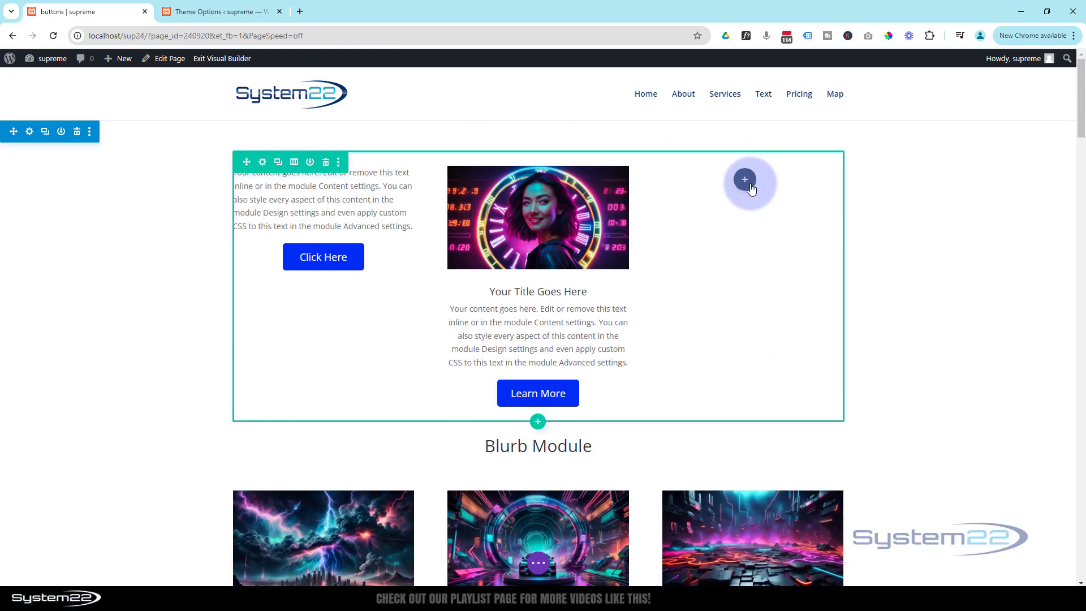
{"action": "left_click", "coordinate": [750, 189]}
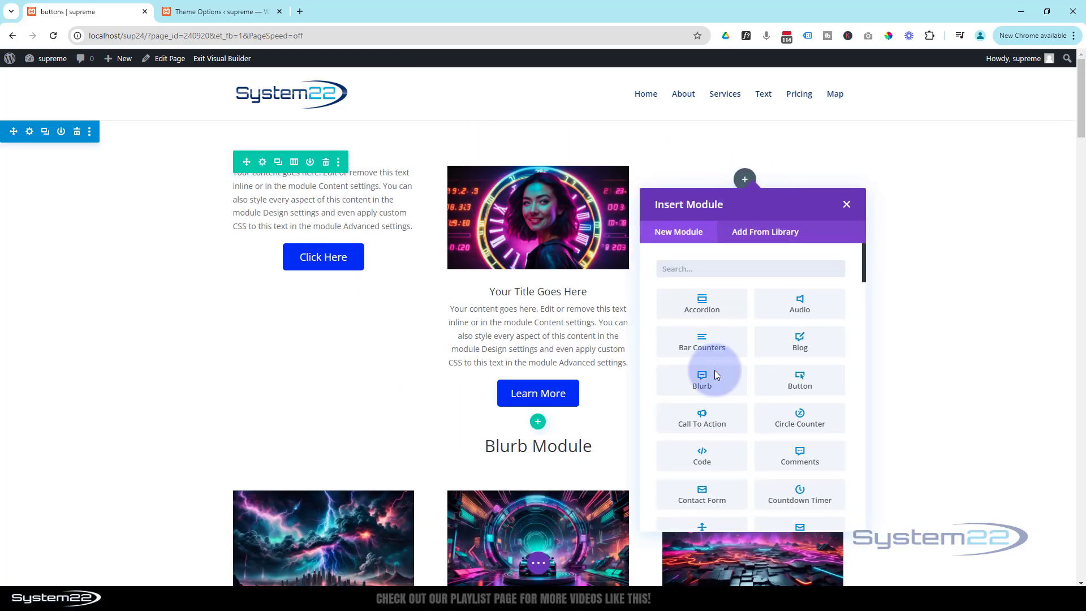
{"action": "scroll", "coordinate": [715, 370], "scroll_direction": "down", "scroll_amount": 1}
{"action": "scroll", "coordinate": [715, 369], "scroll_direction": "down", "scroll_amount": 3}
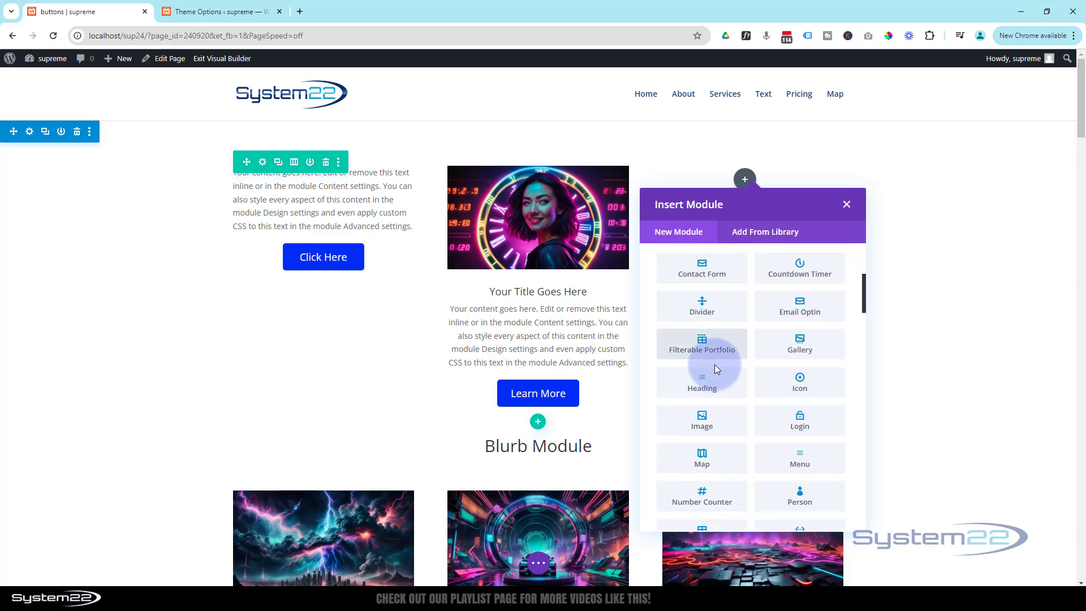
{"action": "scroll", "coordinate": [714, 369], "scroll_direction": "down", "scroll_amount": 1}
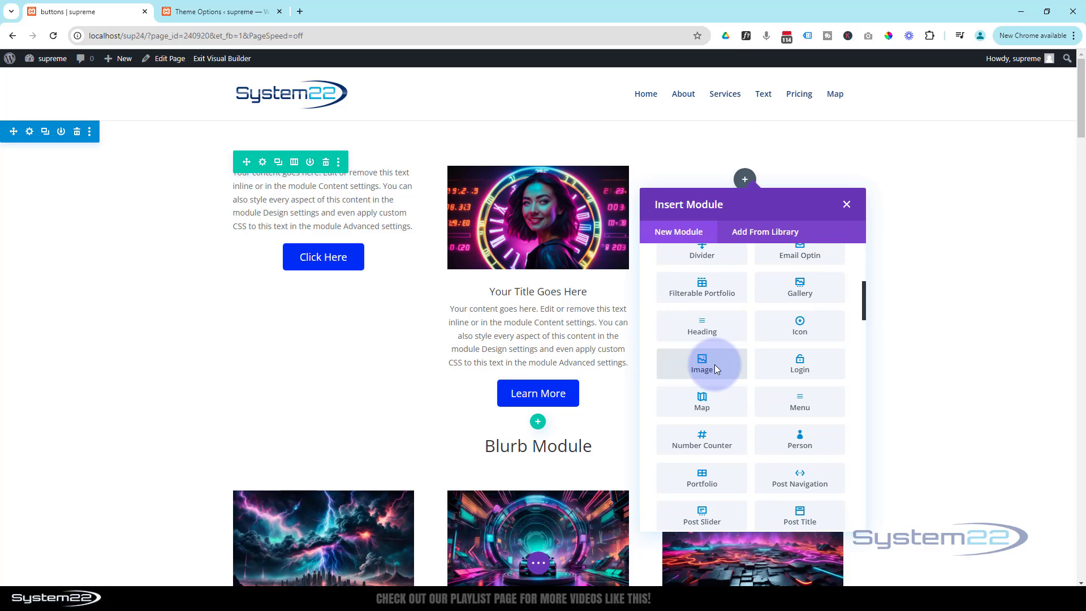
{"action": "scroll", "coordinate": [714, 367], "scroll_direction": "down", "scroll_amount": 2}
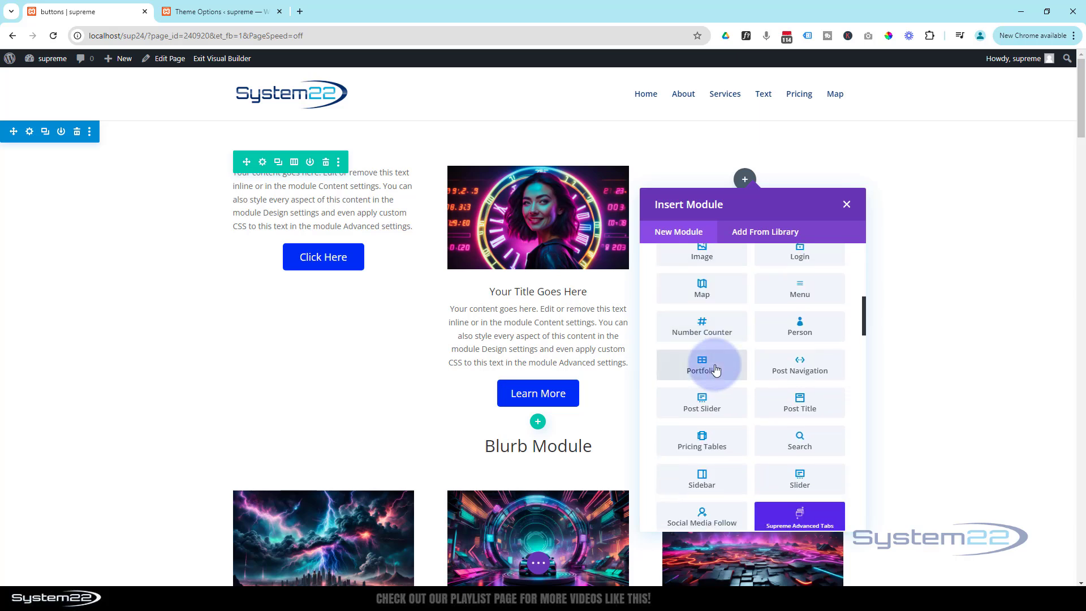
{"action": "left_click", "coordinate": [817, 326]}
Add a new line reading About Me beneath the person module's body text
{"action": "scroll", "coordinate": [786, 348], "scroll_direction": "down", "scroll_amount": 4}
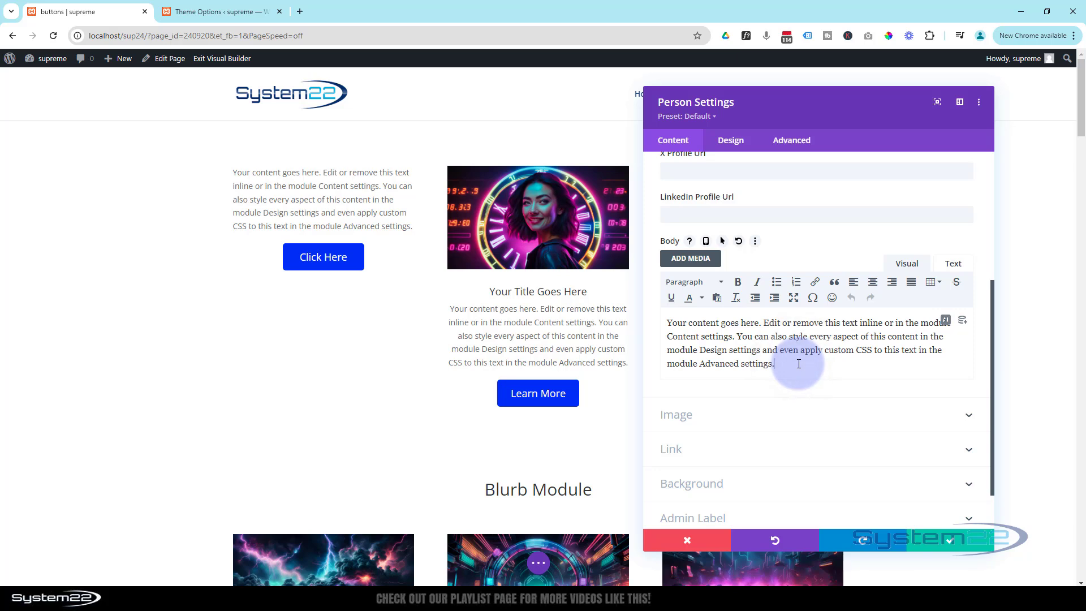
{"action": "key", "text": "Return"}
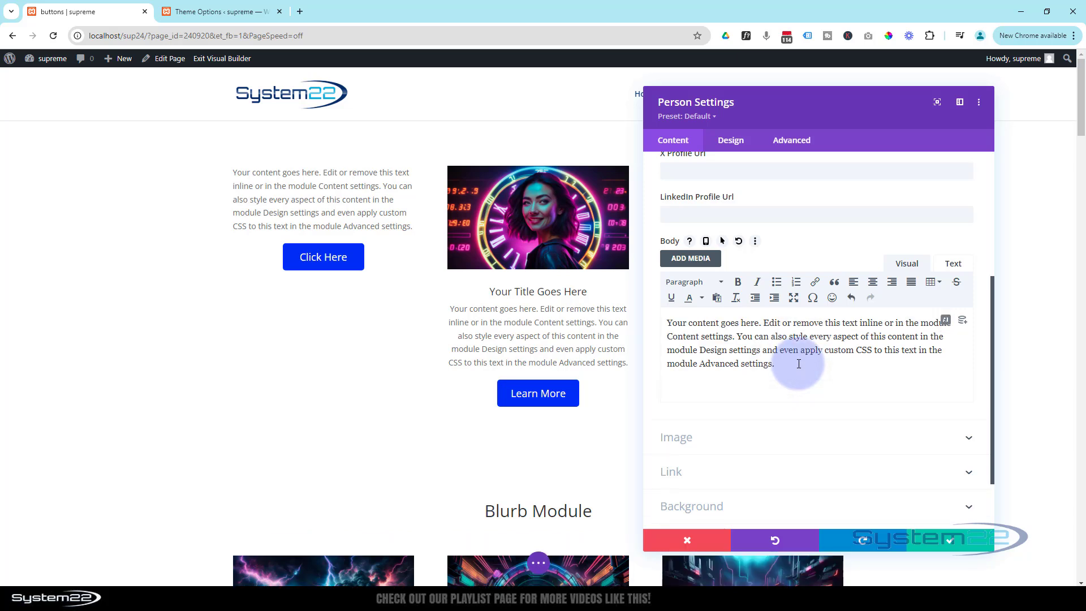
{"action": "type", "text": "About Me"}
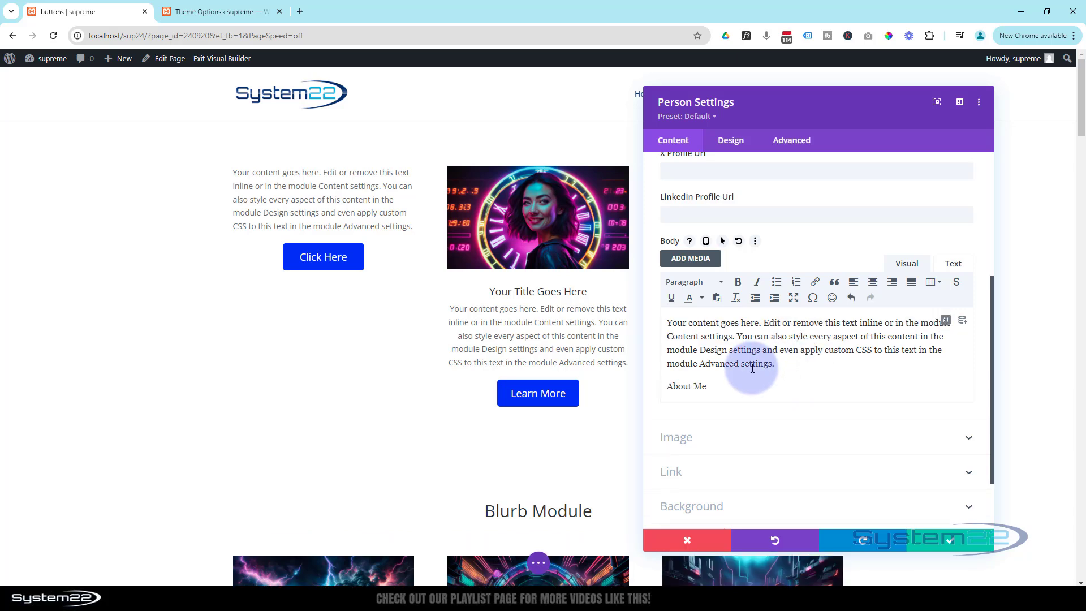
Format the About Me line as Heading 4 and turn it into a link to the suggested About Me heading
{"action": "left_click_drag", "start_coordinate": [726, 386], "coordinate": [638, 385]}
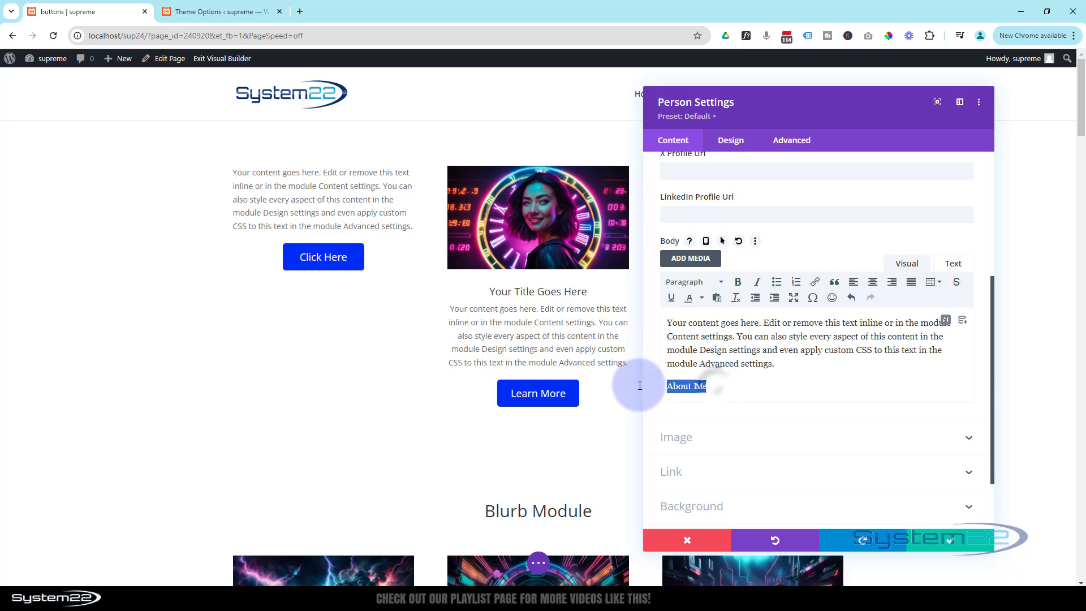
{"action": "left_click", "coordinate": [686, 282]}
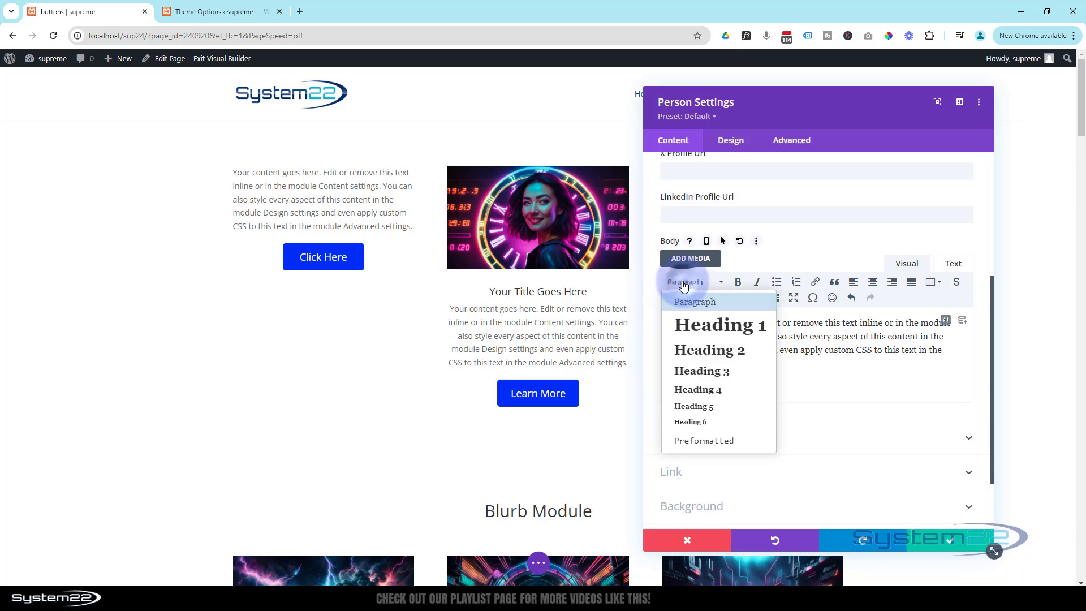
{"action": "left_click", "coordinate": [705, 392]}
{"action": "left_click", "coordinate": [814, 282]}
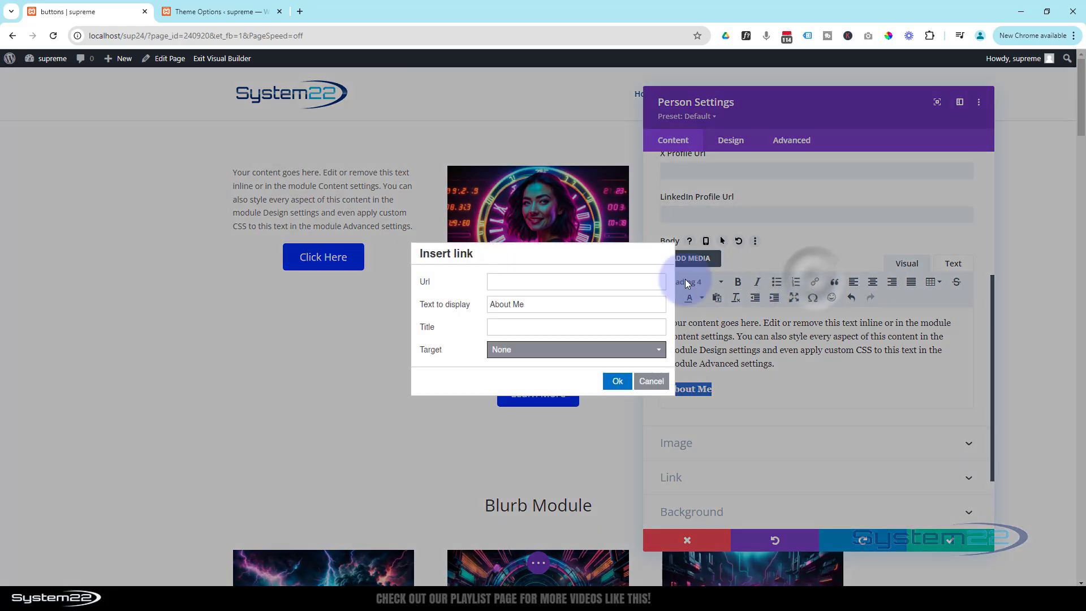
{"action": "left_click", "coordinate": [516, 289]}
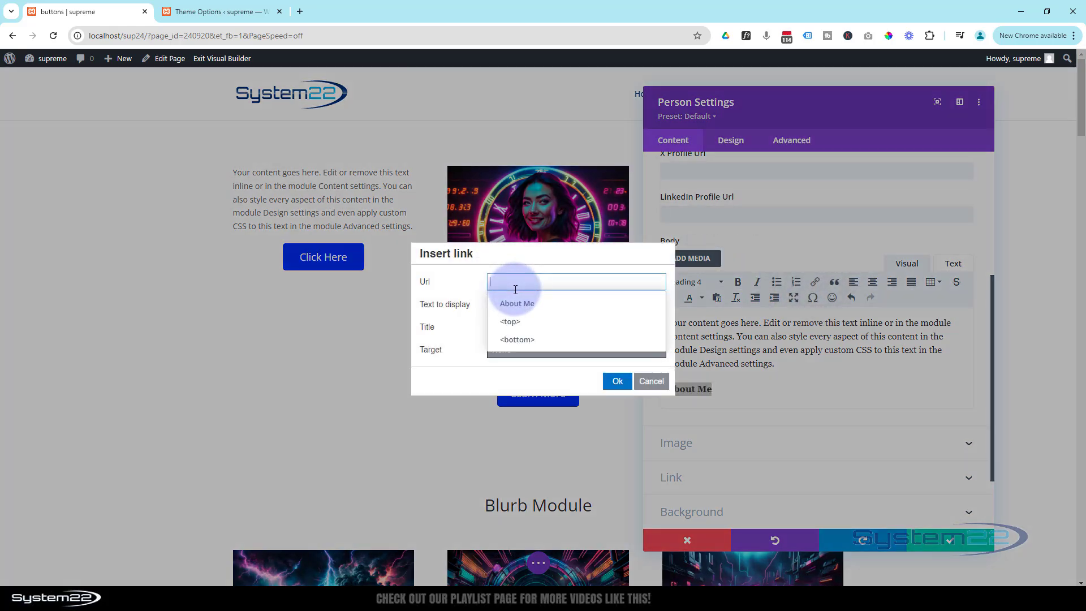
{"action": "left_click", "coordinate": [516, 303]}
{"action": "left_click", "coordinate": [617, 380]}
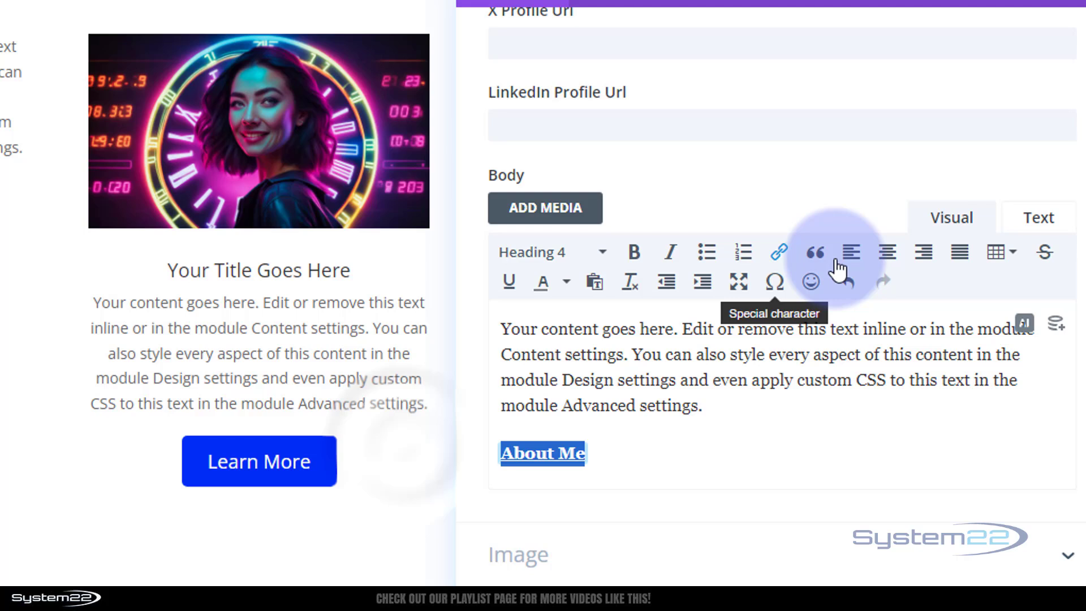
Add class="mybtn" to the About Me h4 tag in the HTML of the person module's body
{"action": "left_click", "coordinate": [1040, 220]}
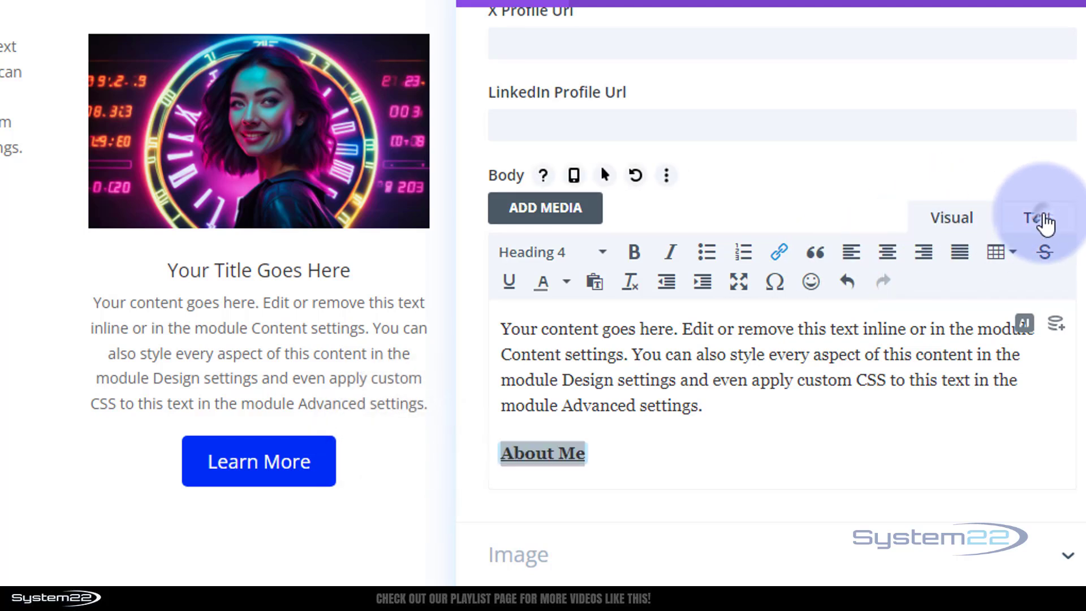
{"action": "left_click", "coordinate": [534, 321]}
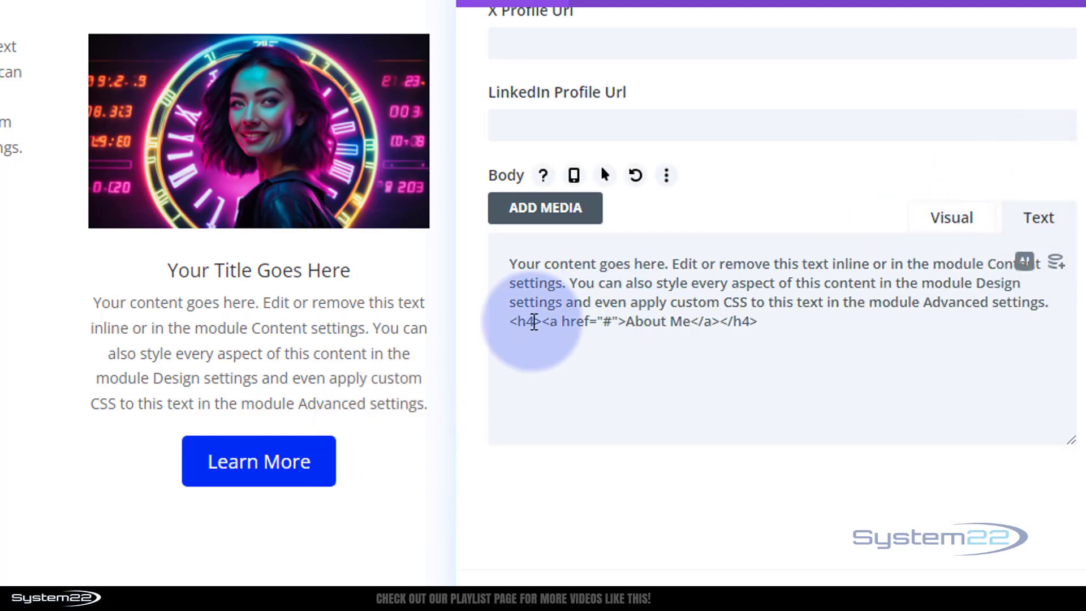
{"action": "type", "text": "c"}
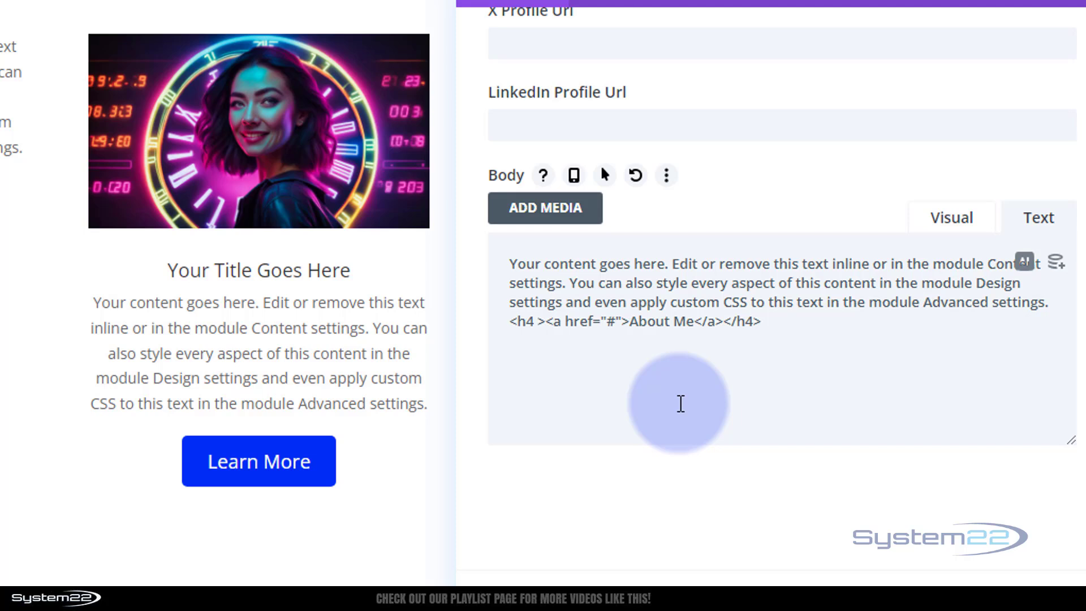
{"action": "type", "text": "lass="}
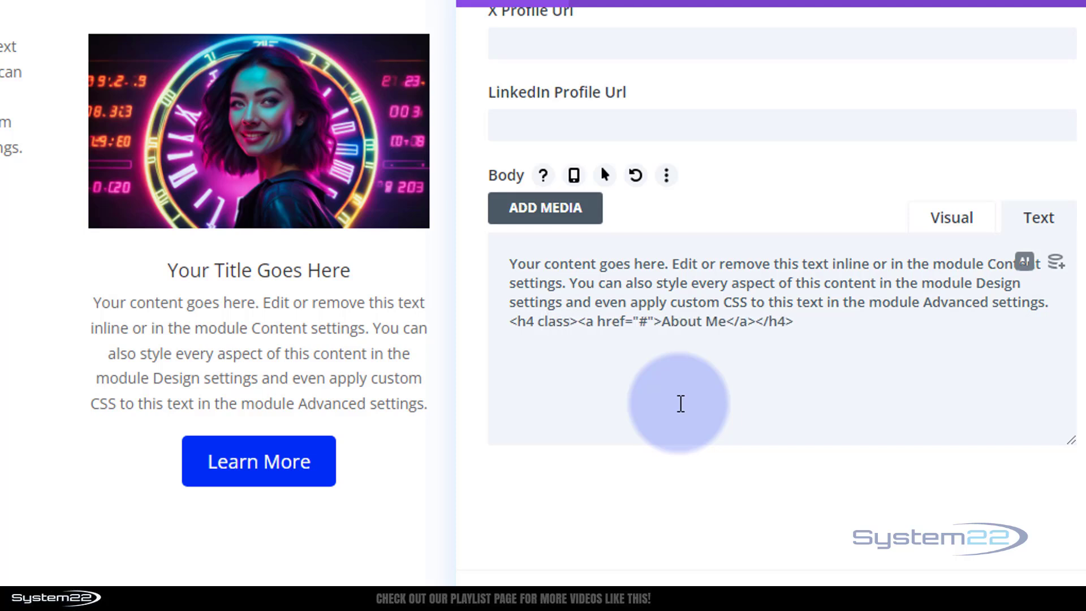
{"action": "type", "text": "\"\""}
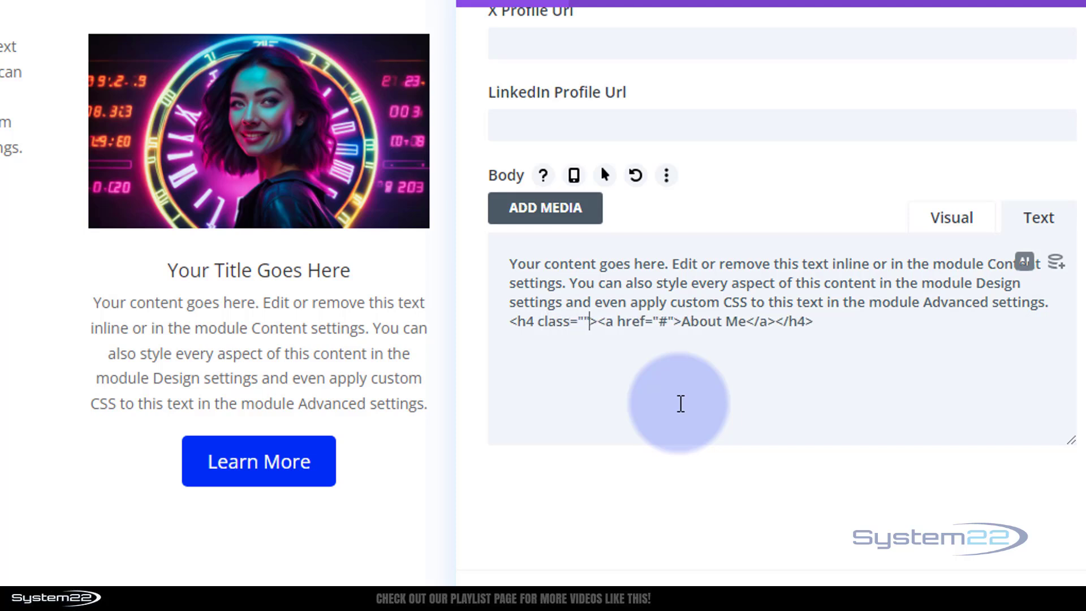
{"action": "key", "text": "Left"}
{"action": "type", "text": "mybtn"}
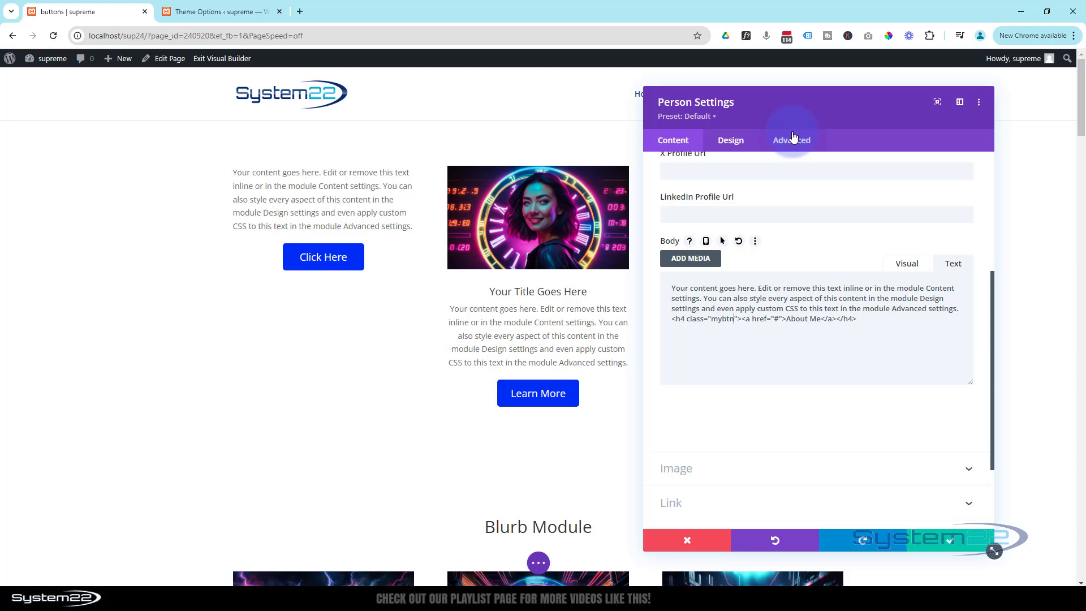
Set the person module's image to man-2.jpg from the media library
{"action": "left_click_drag", "start_coordinate": [788, 138], "coordinate": [319, 90]}
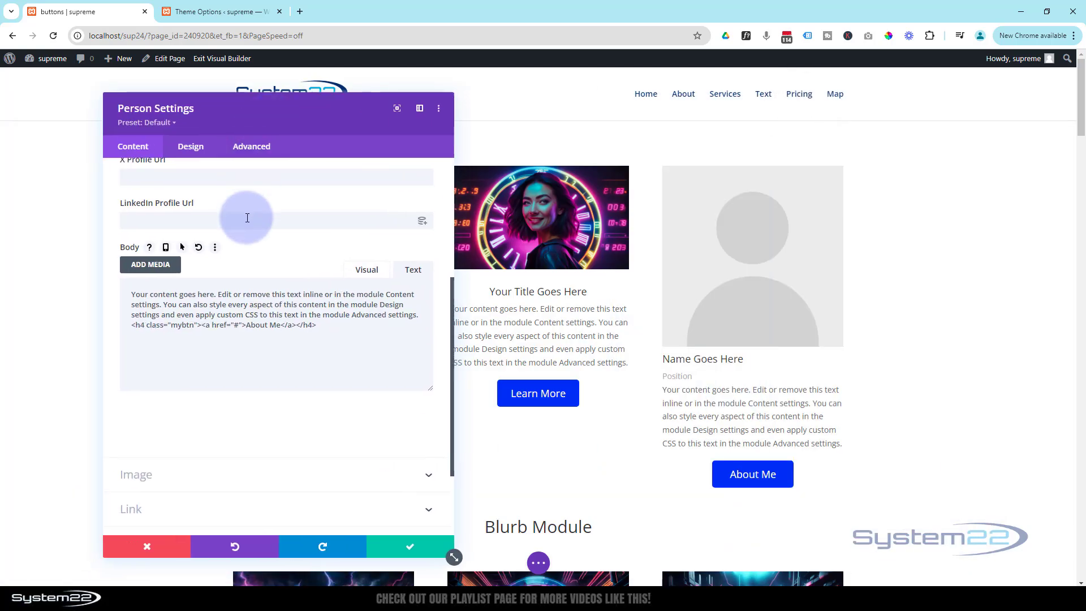
{"action": "scroll", "coordinate": [148, 195], "scroll_direction": "up", "scroll_amount": 4}
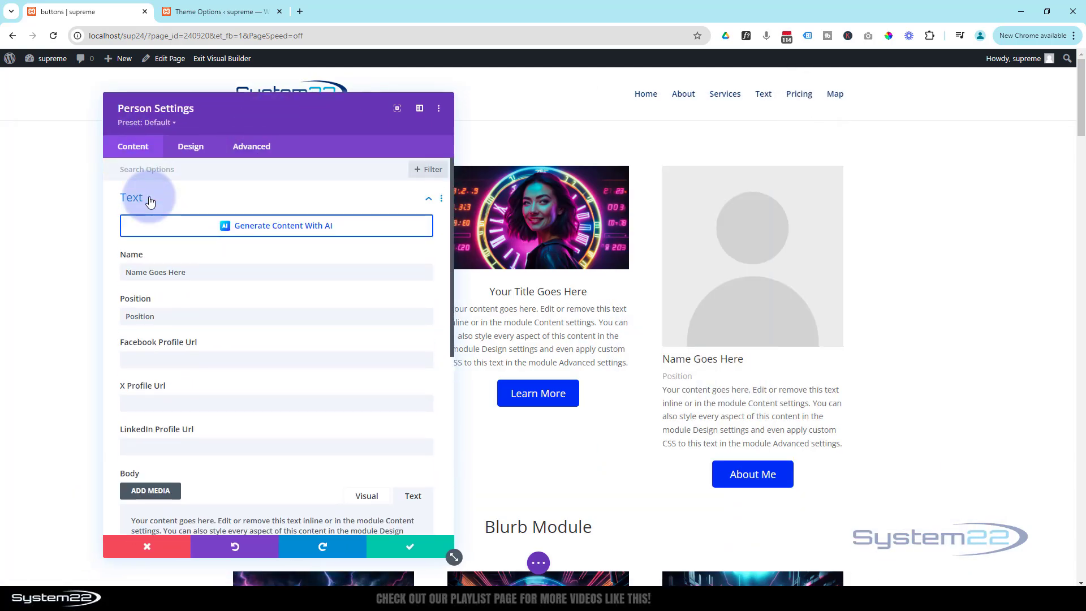
{"action": "scroll", "coordinate": [146, 188], "scroll_direction": "down", "scroll_amount": 6}
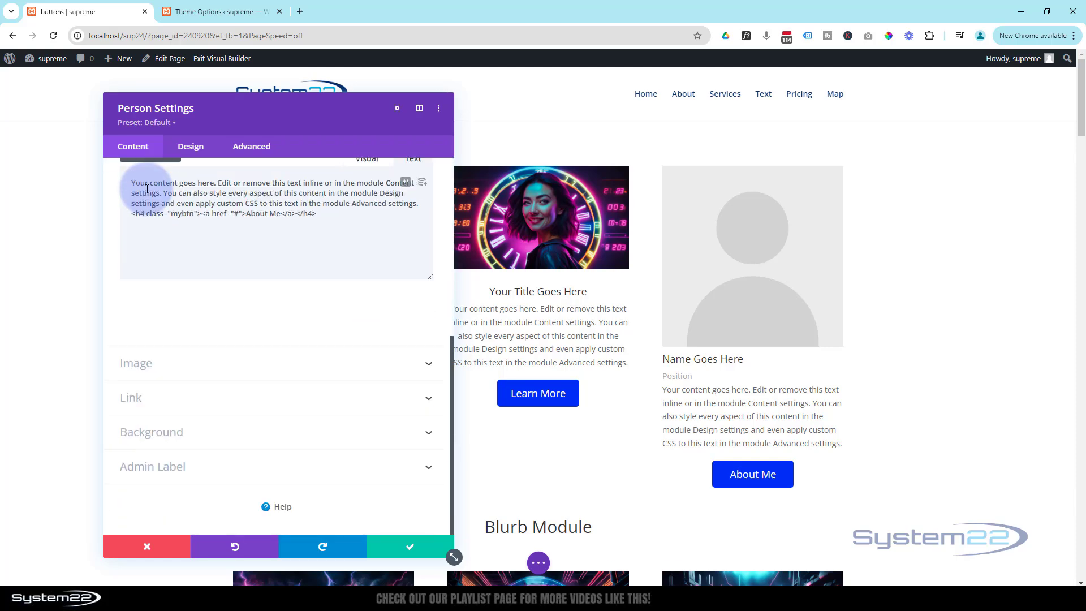
{"action": "left_click", "coordinate": [187, 363]}
{"action": "left_click", "coordinate": [281, 321]}
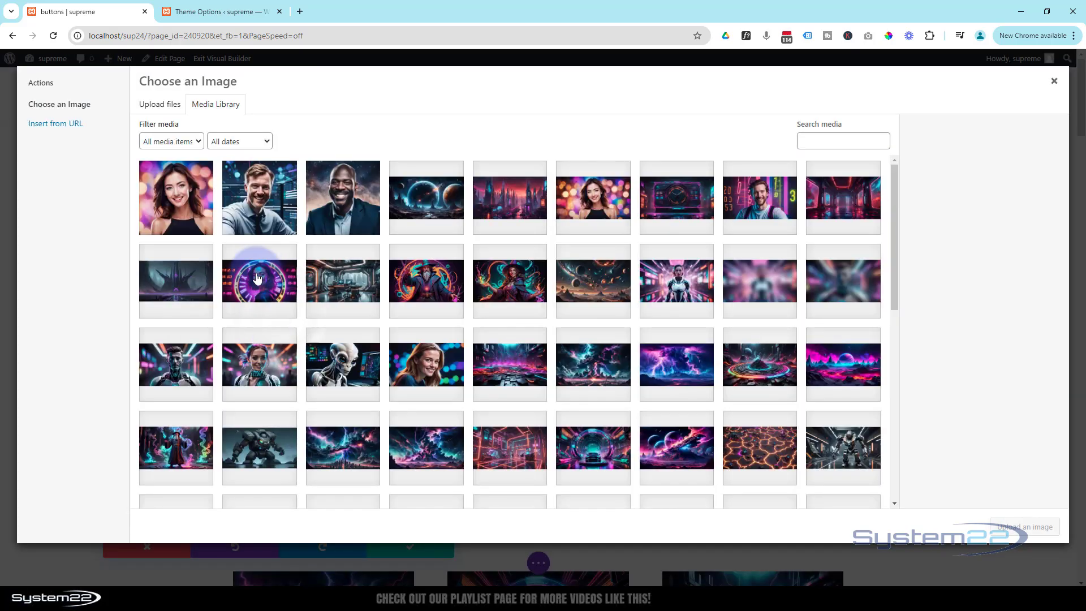
{"action": "left_click", "coordinate": [259, 198]}
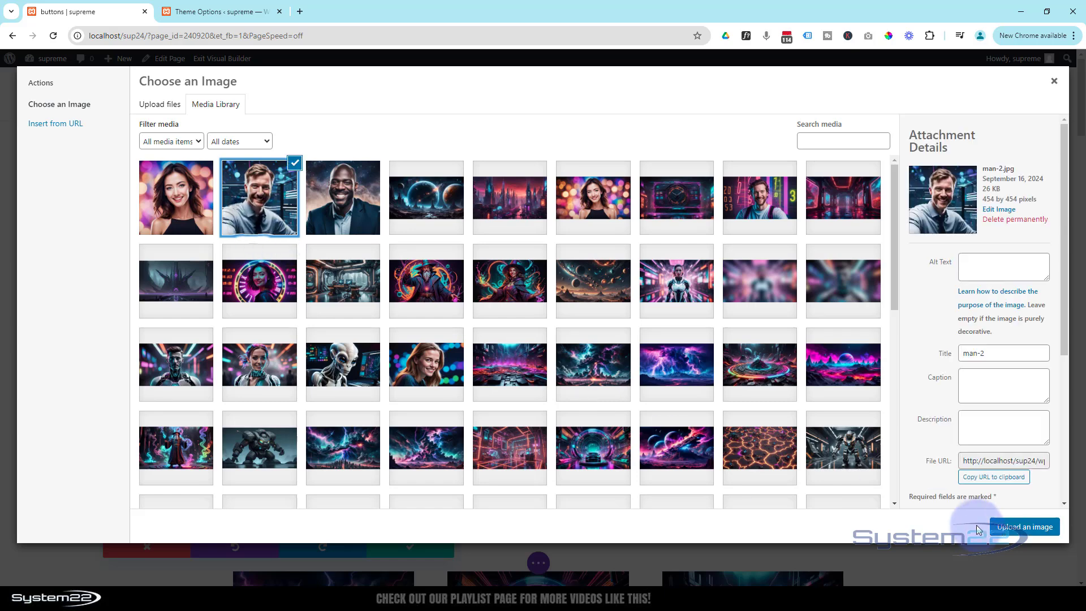
{"action": "left_click", "coordinate": [1012, 529]}
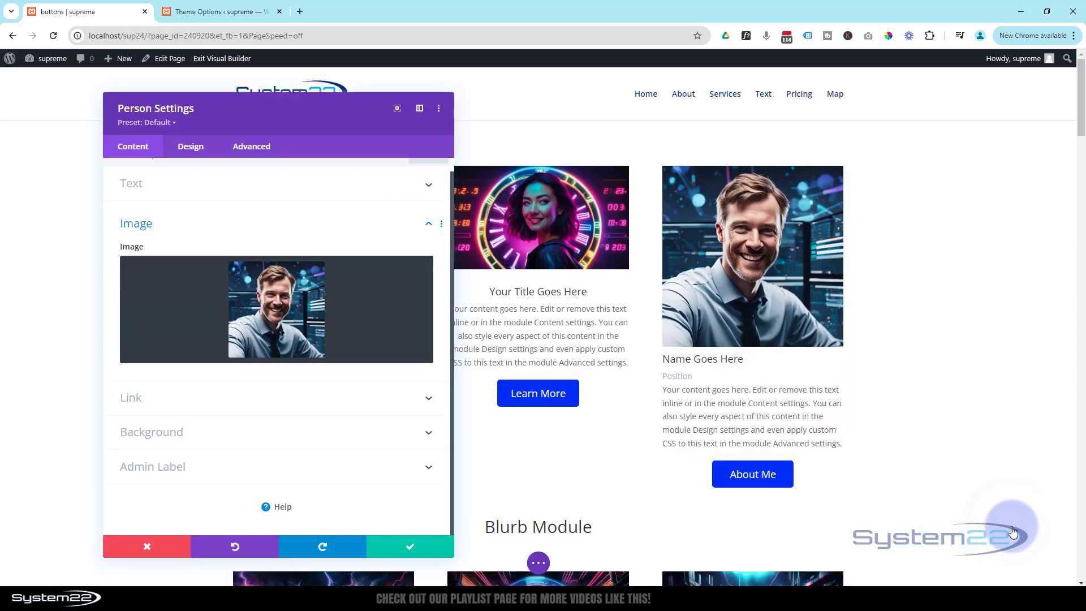
Centre the person module's text alignment and save both the module settings and the page draft
{"action": "left_click", "coordinate": [190, 147]}
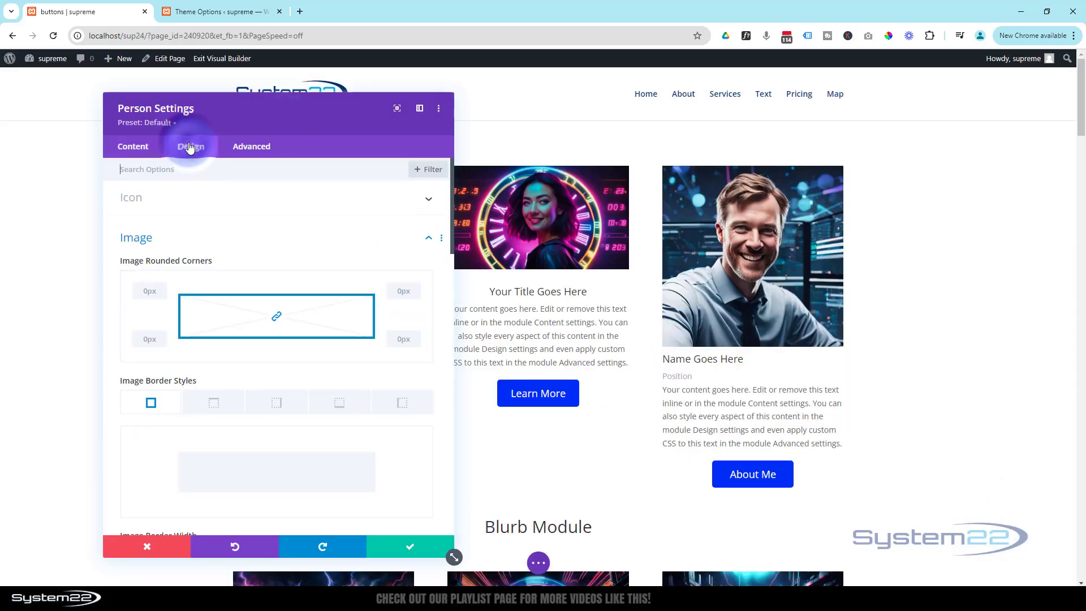
{"action": "scroll", "coordinate": [285, 245], "scroll_direction": "down", "scroll_amount": 3}
{"action": "scroll", "coordinate": [285, 245], "scroll_direction": "down", "scroll_amount": 3}
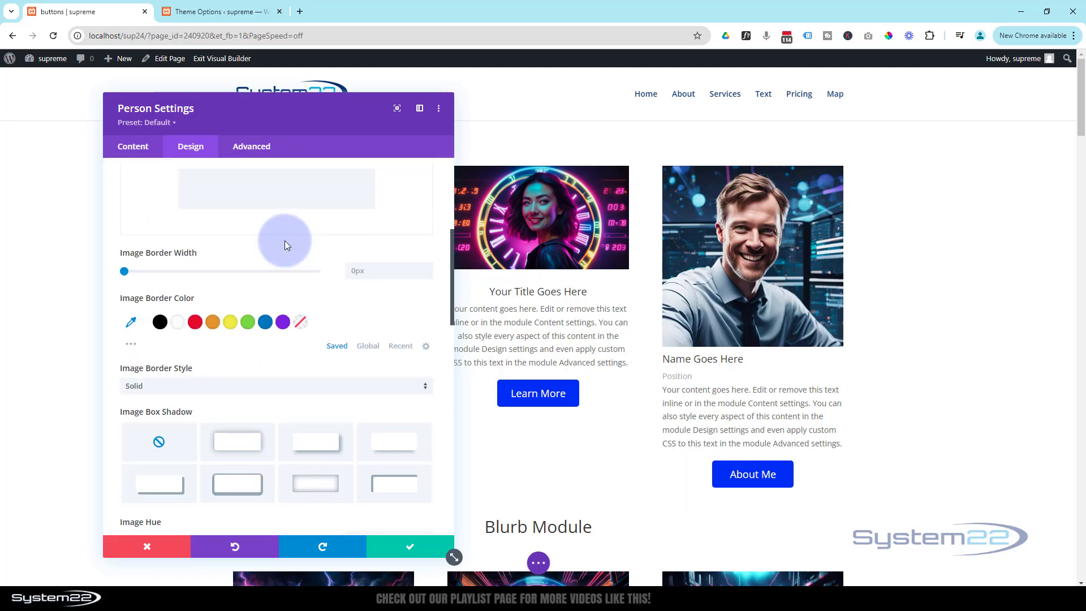
{"action": "scroll", "coordinate": [284, 240], "scroll_direction": "up", "scroll_amount": 2}
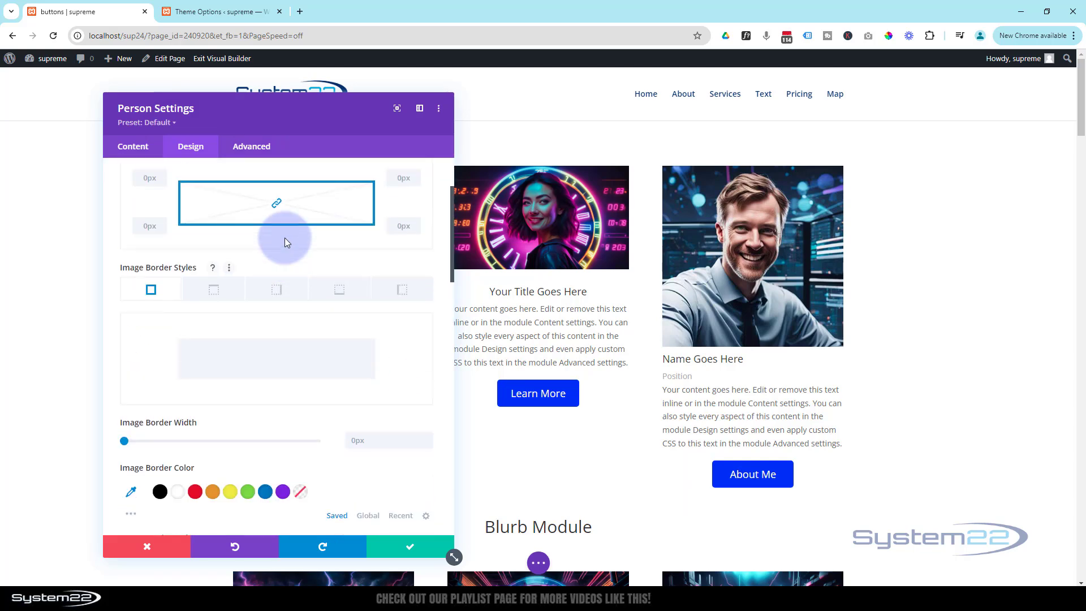
{"action": "scroll", "coordinate": [284, 238], "scroll_direction": "down", "scroll_amount": 5}
{"action": "scroll", "coordinate": [284, 242], "scroll_direction": "down", "scroll_amount": 7}
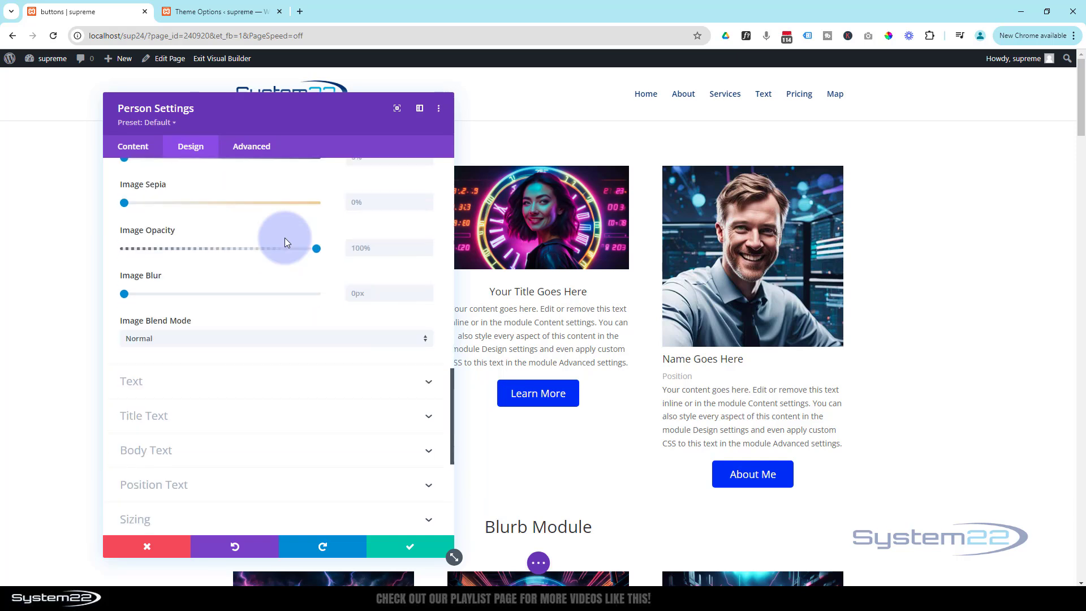
{"action": "left_click", "coordinate": [221, 328]}
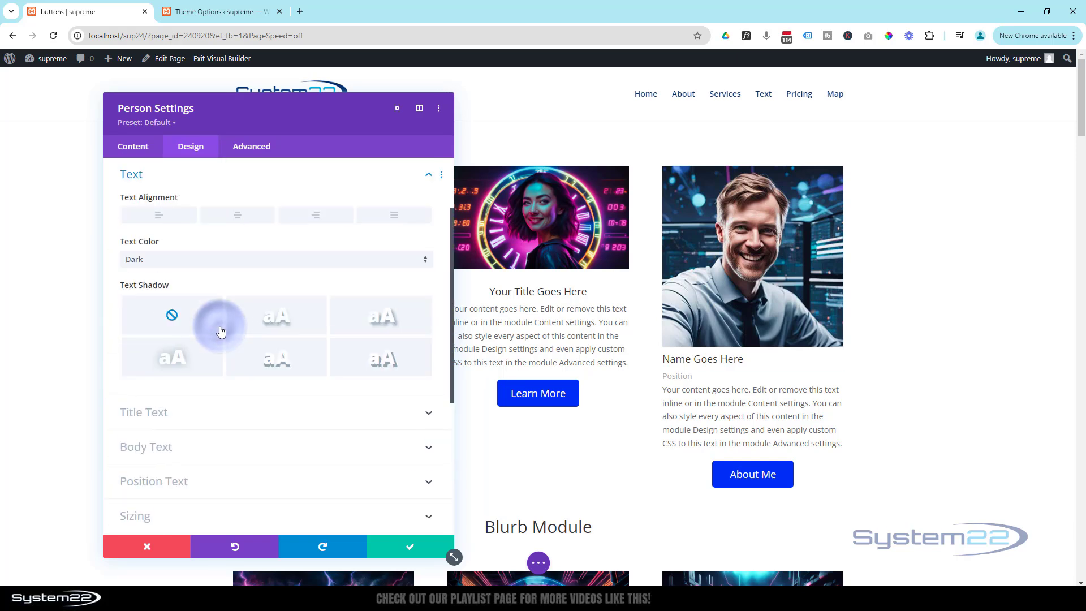
{"action": "left_click", "coordinate": [240, 221]}
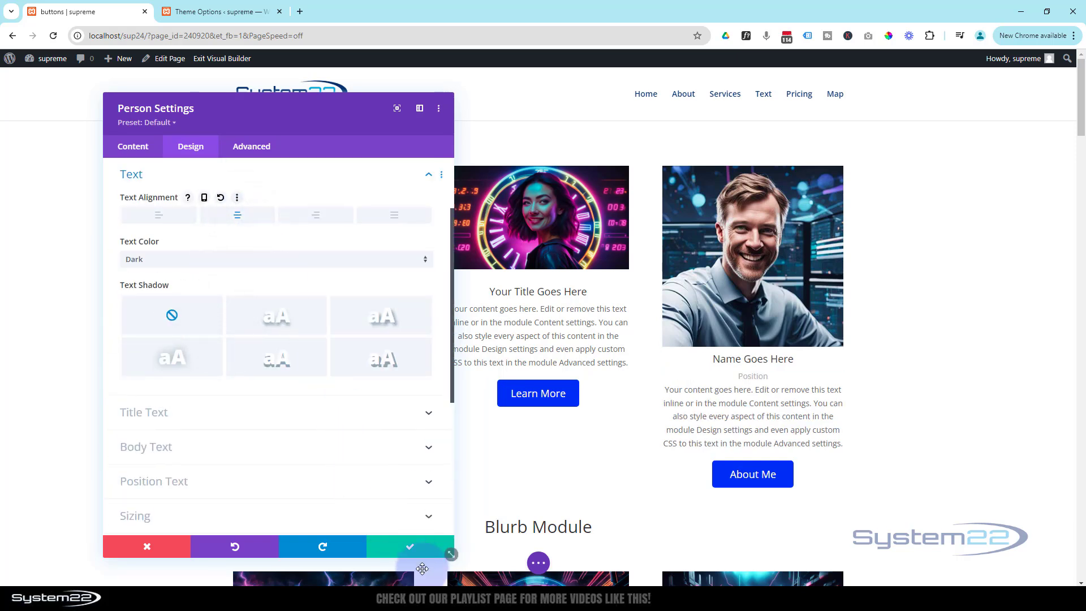
{"action": "left_click", "coordinate": [411, 547]}
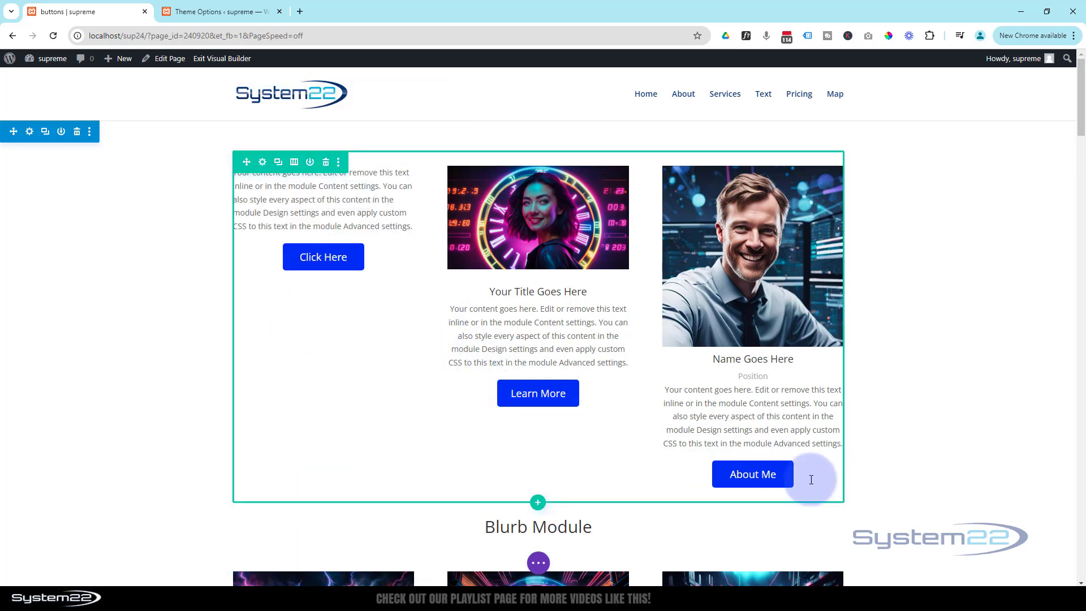
{"action": "left_click", "coordinate": [539, 565]}
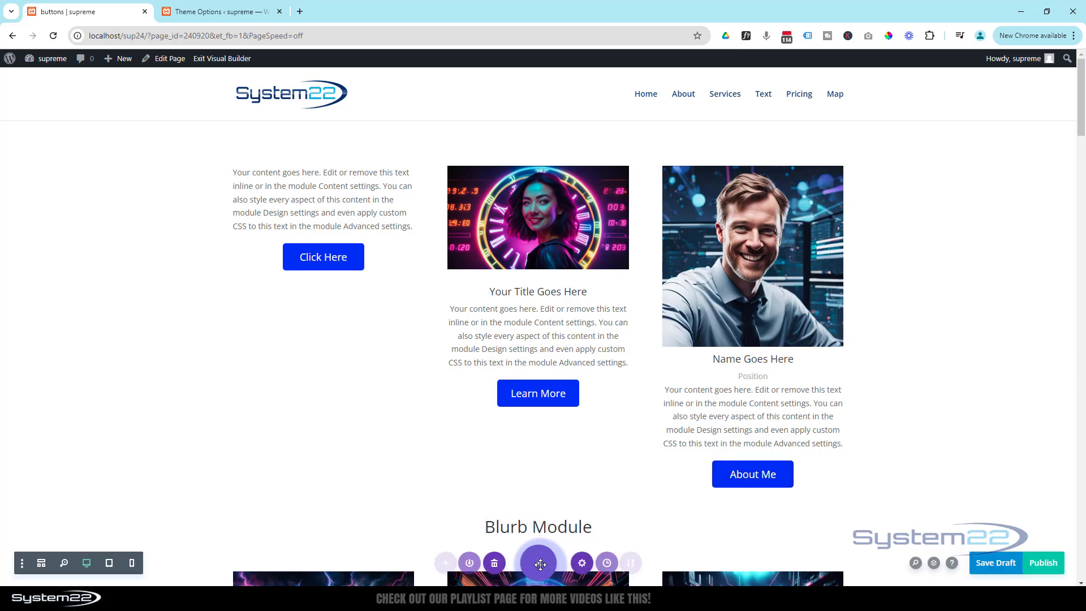
{"action": "left_click", "coordinate": [987, 568]}
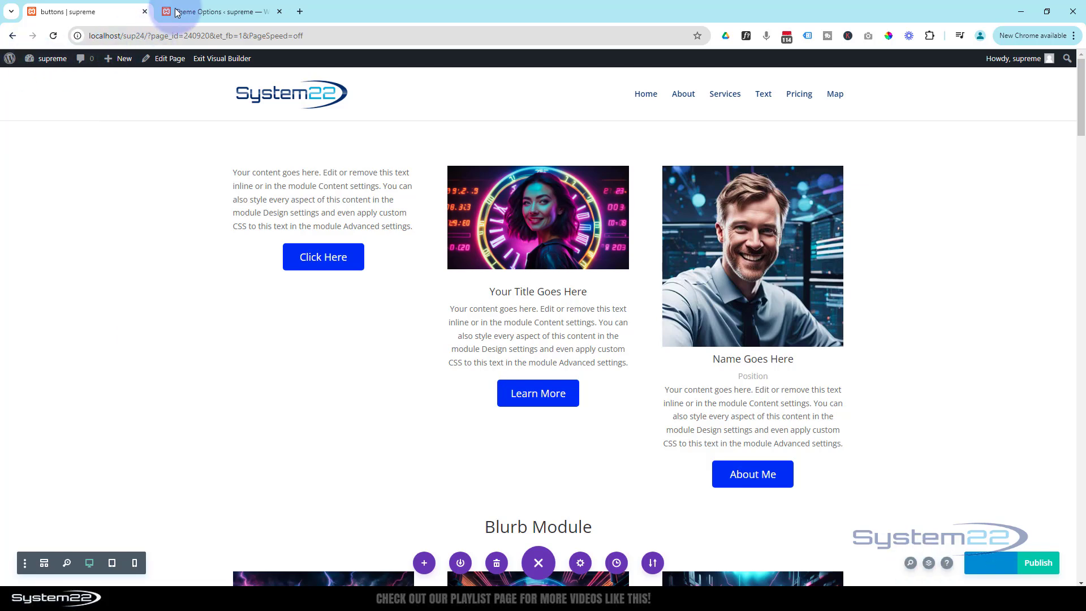
In the Theme Options custom CSS, duplicate the .mybtn and .mybtn:hover rules directly below the originals
{"action": "left_click", "coordinate": [208, 11]}
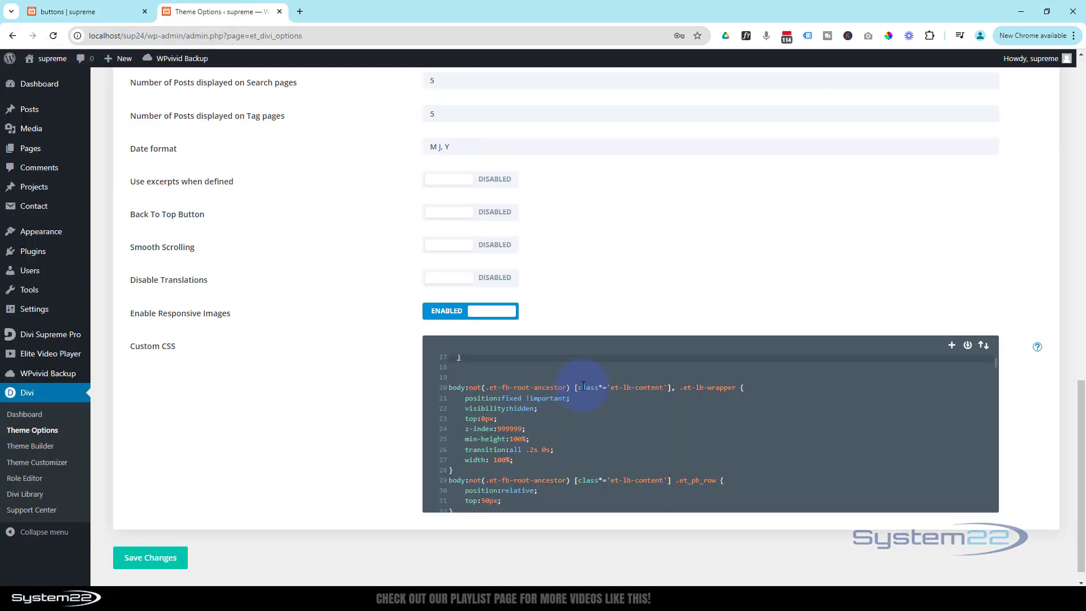
{"action": "scroll", "coordinate": [583, 386], "scroll_direction": "up", "scroll_amount": 5}
{"action": "scroll", "coordinate": [543, 423], "scroll_direction": "down", "scroll_amount": 2}
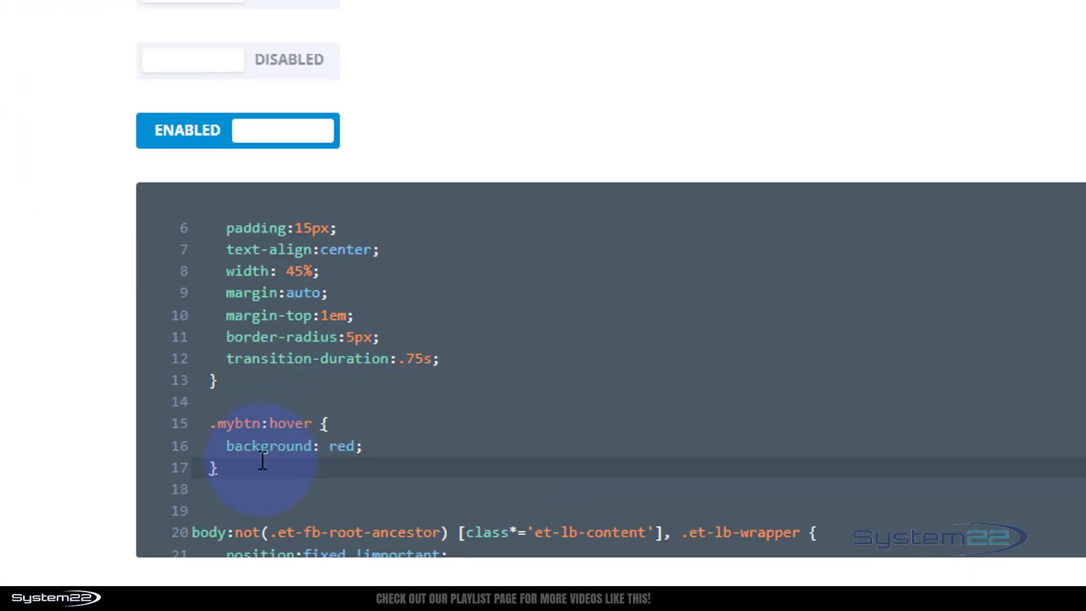
{"action": "left_click_drag", "start_coordinate": [233, 480], "coordinate": [213, 302]}
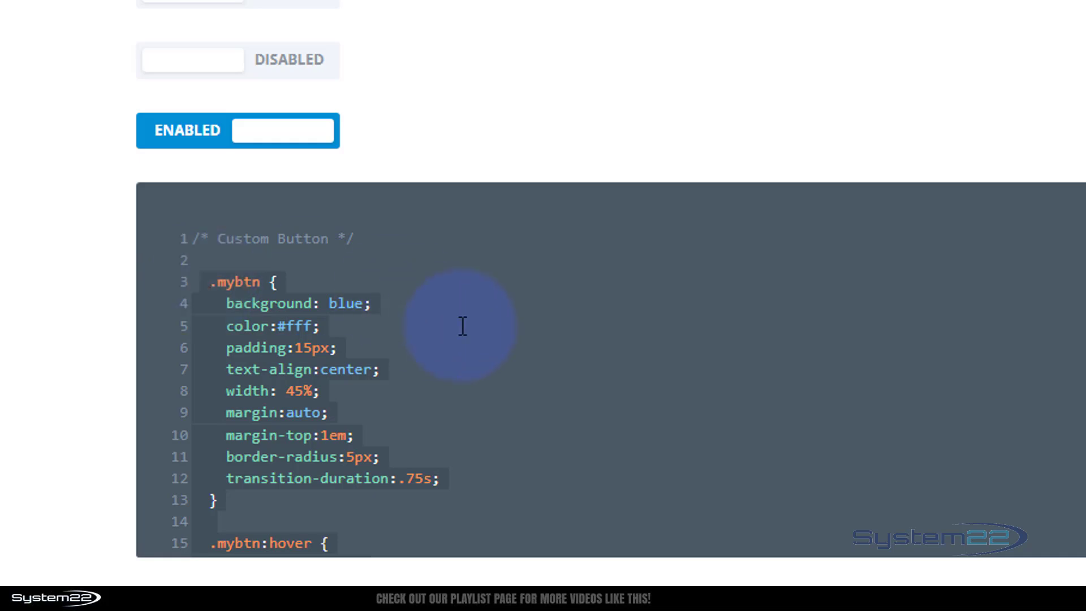
{"action": "scroll", "coordinate": [565, 368], "scroll_direction": "down", "scroll_amount": 5}
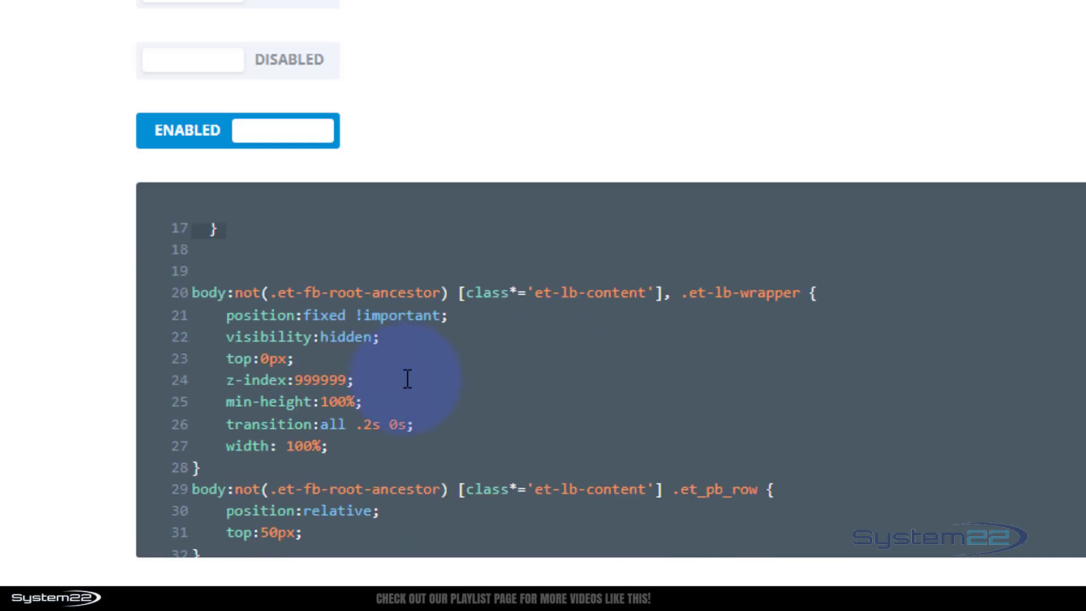
{"action": "scroll", "coordinate": [390, 375], "scroll_direction": "up", "scroll_amount": 2}
{"action": "left_click", "coordinate": [270, 355]}
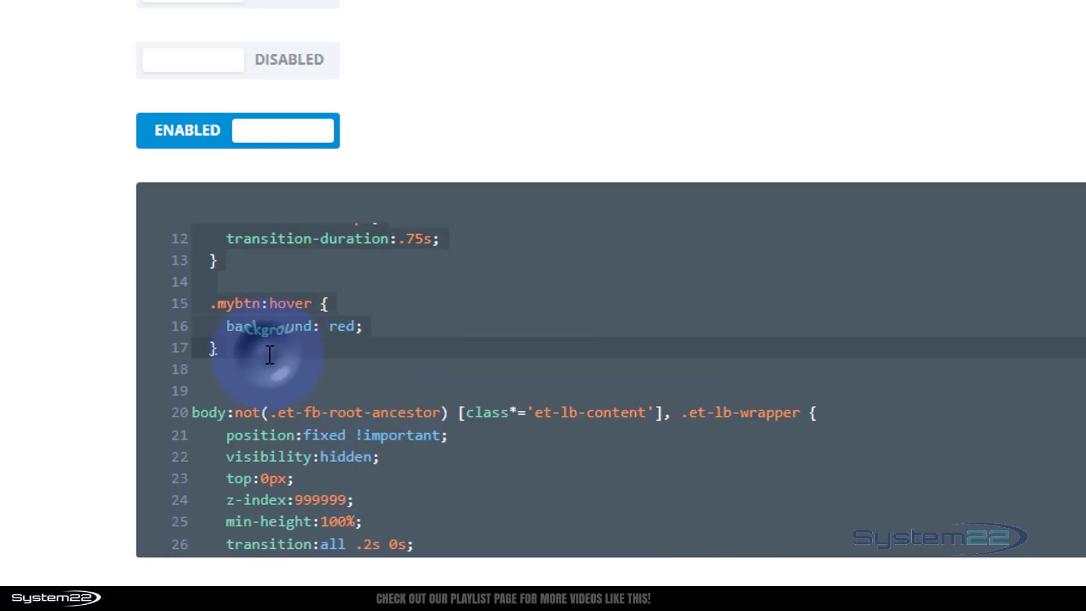
{"action": "left_click", "coordinate": [223, 352]}
{"action": "key", "text": "Return"}
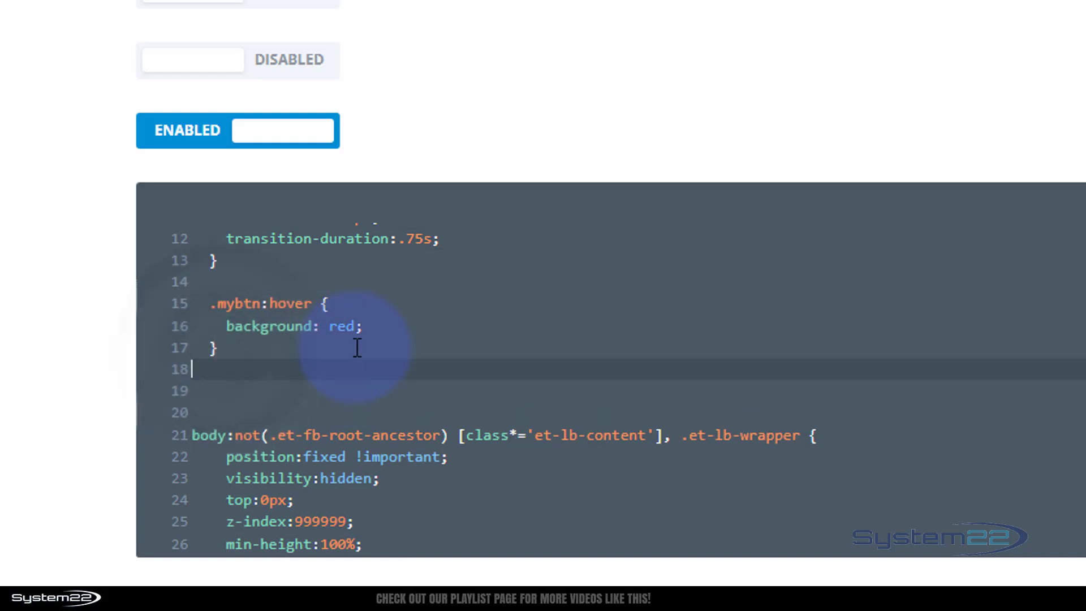
{"action": "key", "text": "Return"}
{"action": "type", "text": ".mybtn {   background: blue;   color:#fff;   padding:15px;   text-align:center;   width: 45%;   margin:auto;   margin-top:1em;   border-radius:5px;   transition-duration:.75s; }  .mybtn:hover {   background: red; }"}
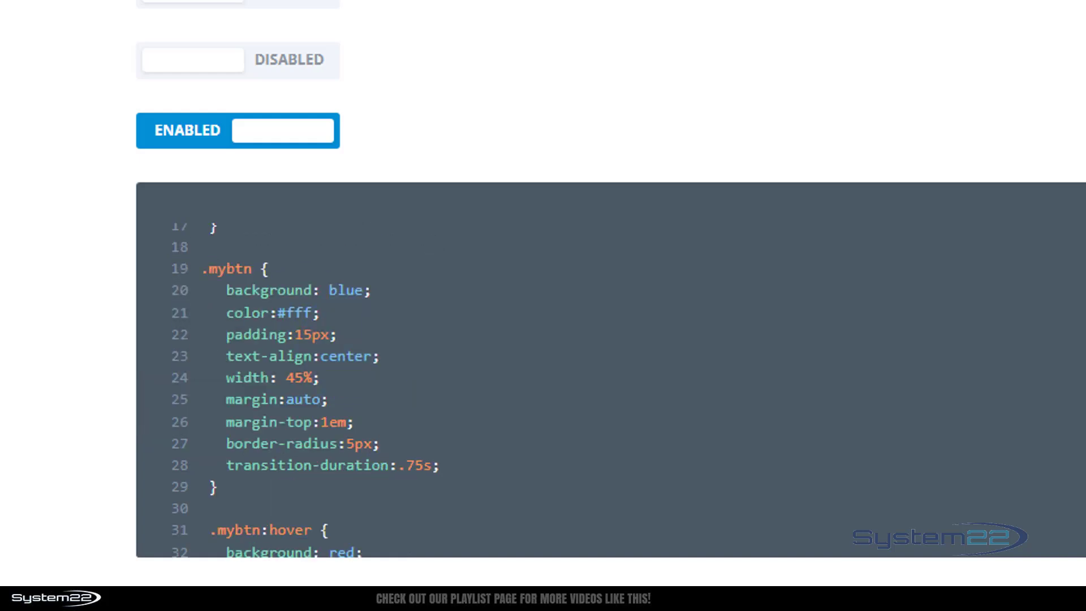
Rename the duplicated .mybtn selector to .mybtnl and delete its margin:auto declaration
{"action": "left_click", "coordinate": [232, 287]}
{"action": "left_click", "coordinate": [255, 265]}
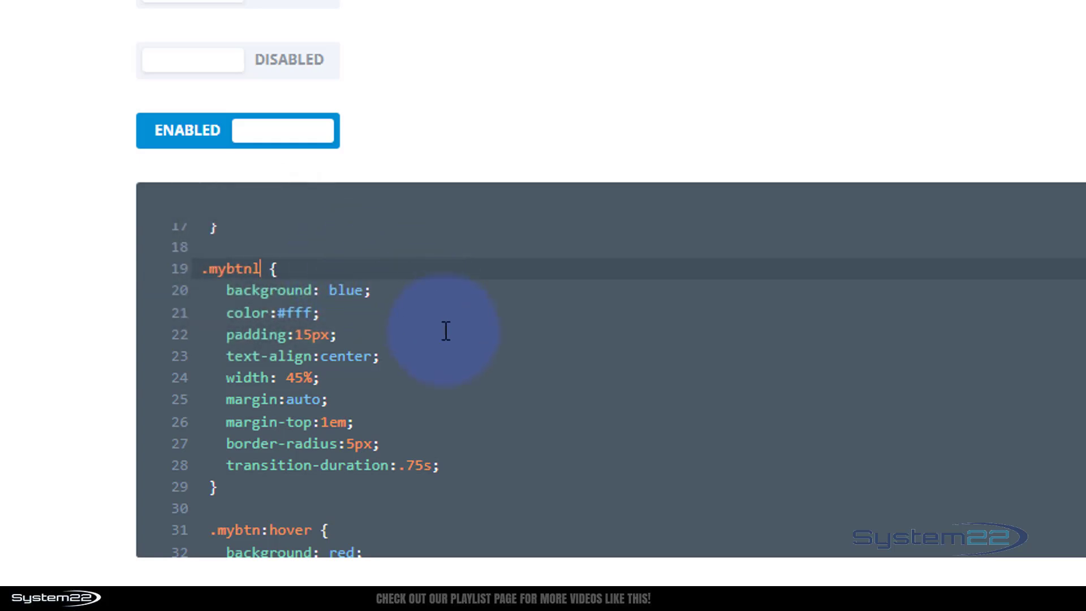
{"action": "left_click", "coordinate": [325, 387]}
{"action": "left_click", "coordinate": [355, 407]}
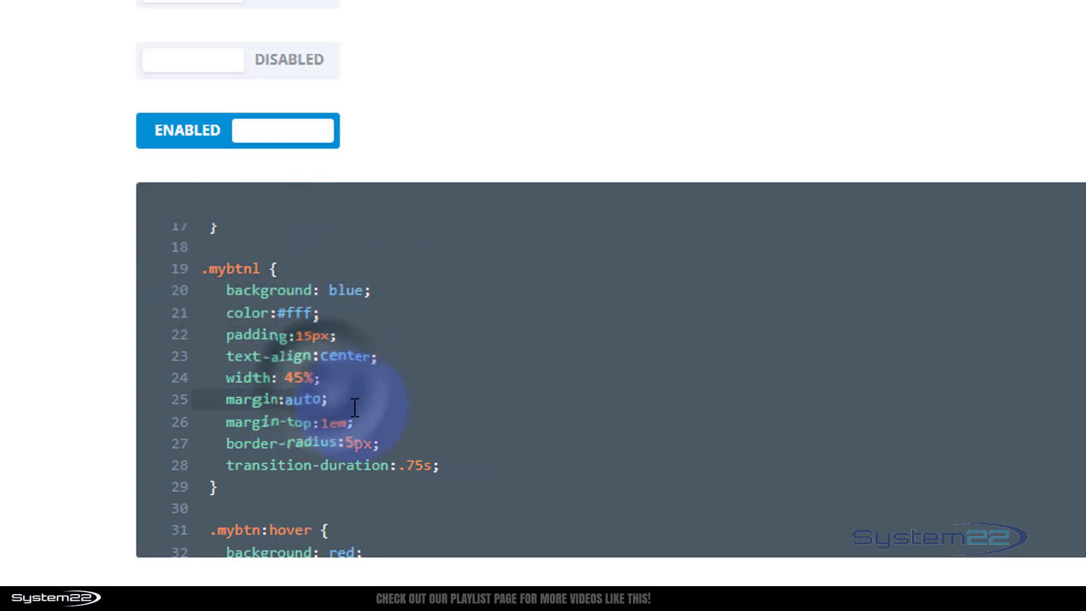
{"action": "key", "text": "BackSpace"}
{"action": "key", "text": "BackSpace"}
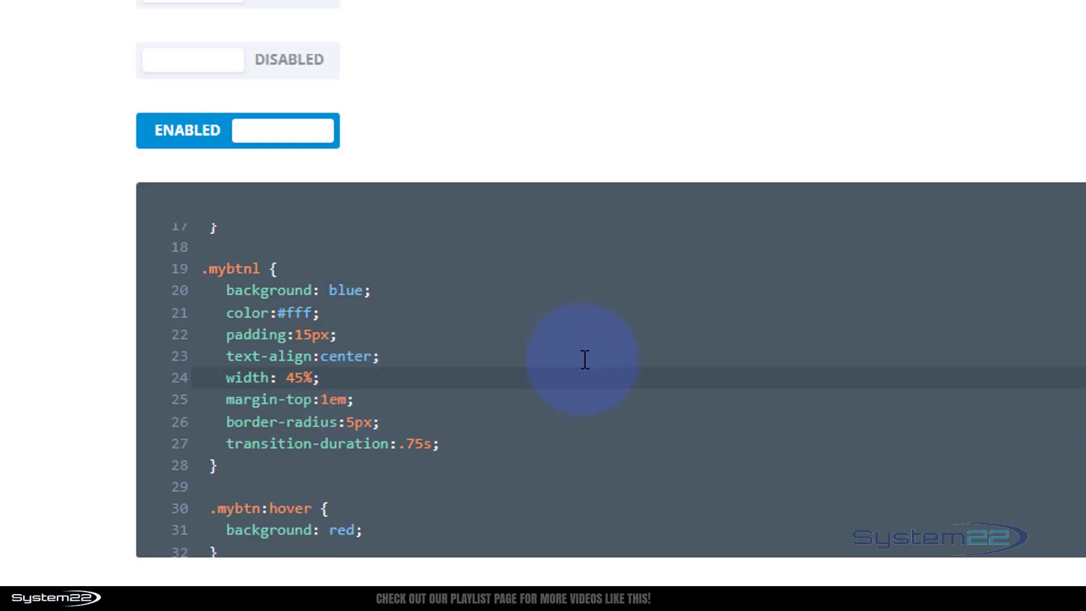
Paste another copy of the .mybtn and .mybtn:hover rules below the second hover rule
{"action": "scroll", "coordinate": [485, 287], "scroll_direction": "down", "scroll_amount": 4}
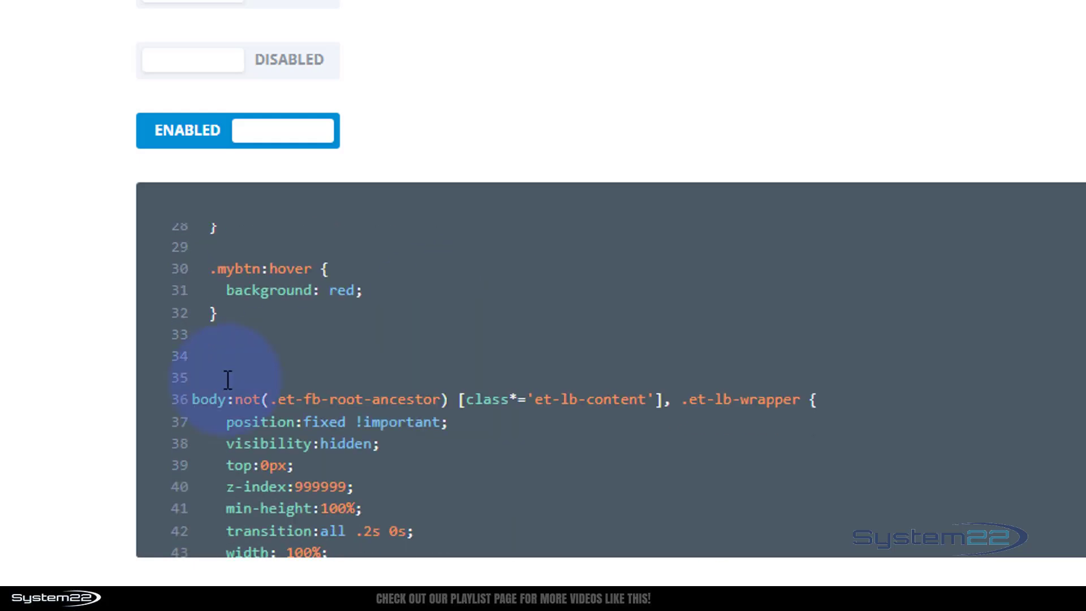
{"action": "left_click", "coordinate": [235, 329]}
{"action": "key", "text": "Return"}
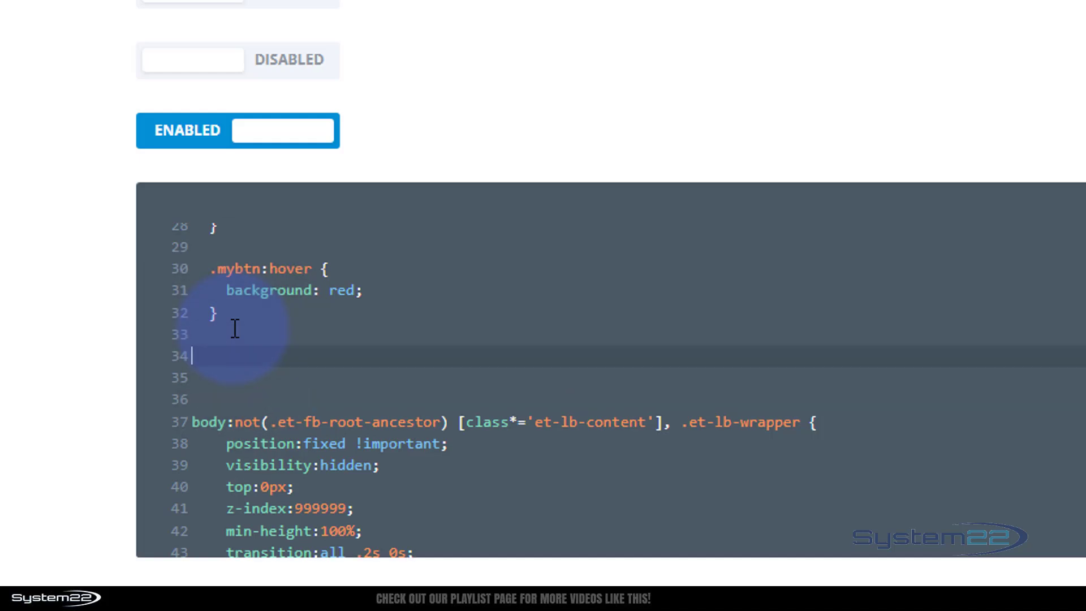
{"action": "key", "text": "ctrl+v"}
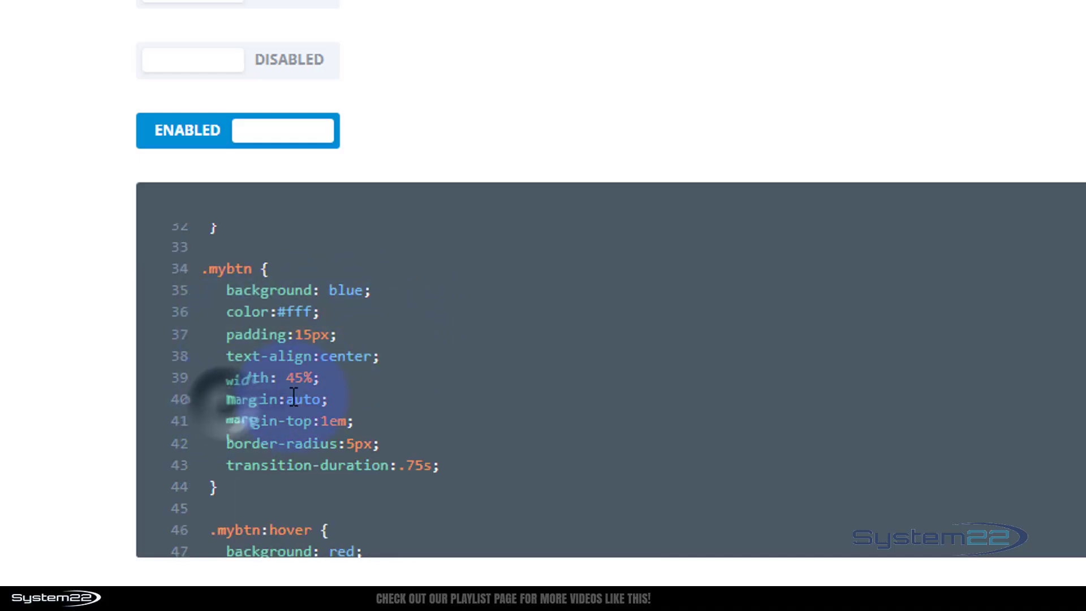
In the third button rule of the custom CSS, replace the margin:auto declaration with float:right
{"action": "left_click_drag", "start_coordinate": [226, 400], "coordinate": [323, 398]}
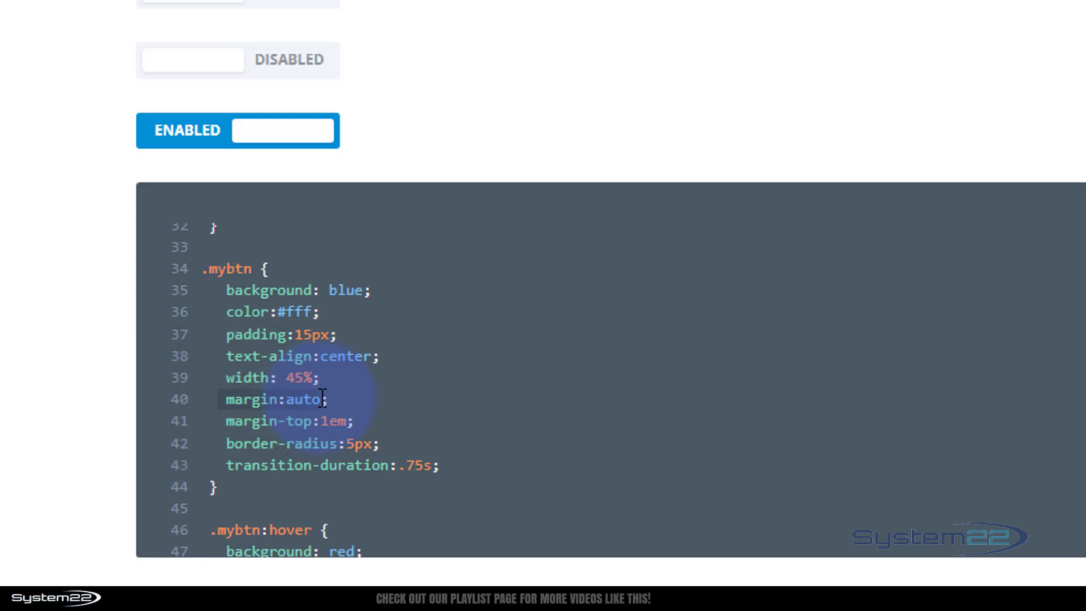
{"action": "left_click", "coordinate": [243, 403]}
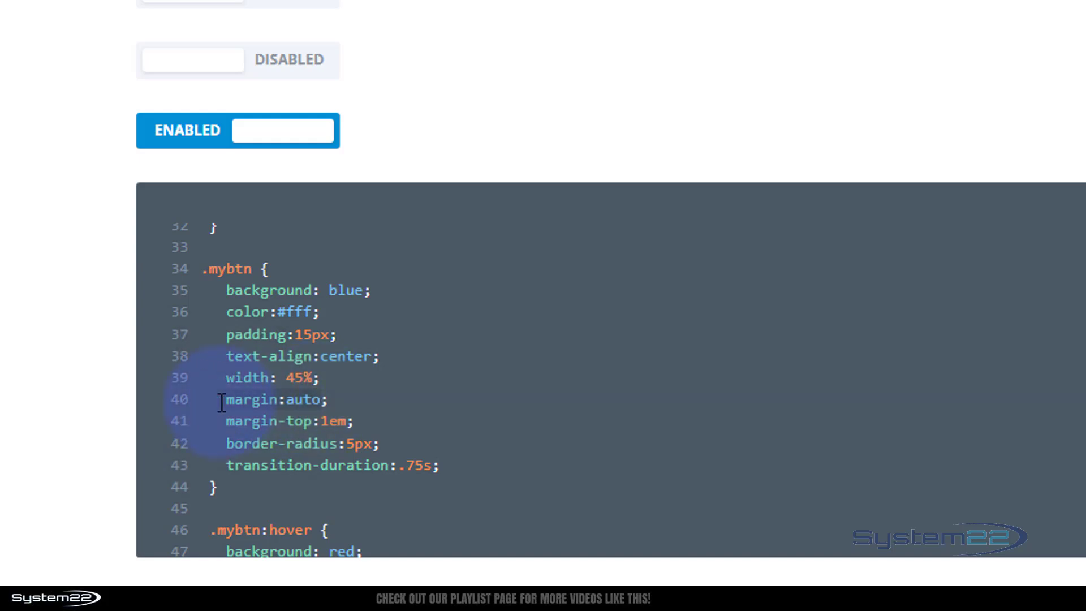
{"action": "type", "text": "float:rig"}
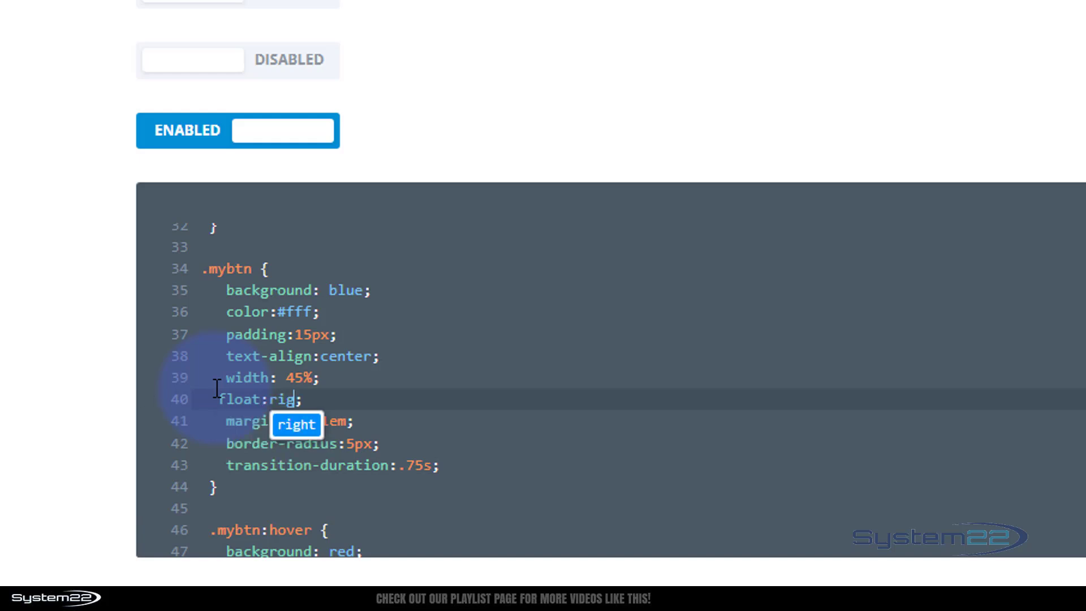
{"action": "type", "text": "ht"}
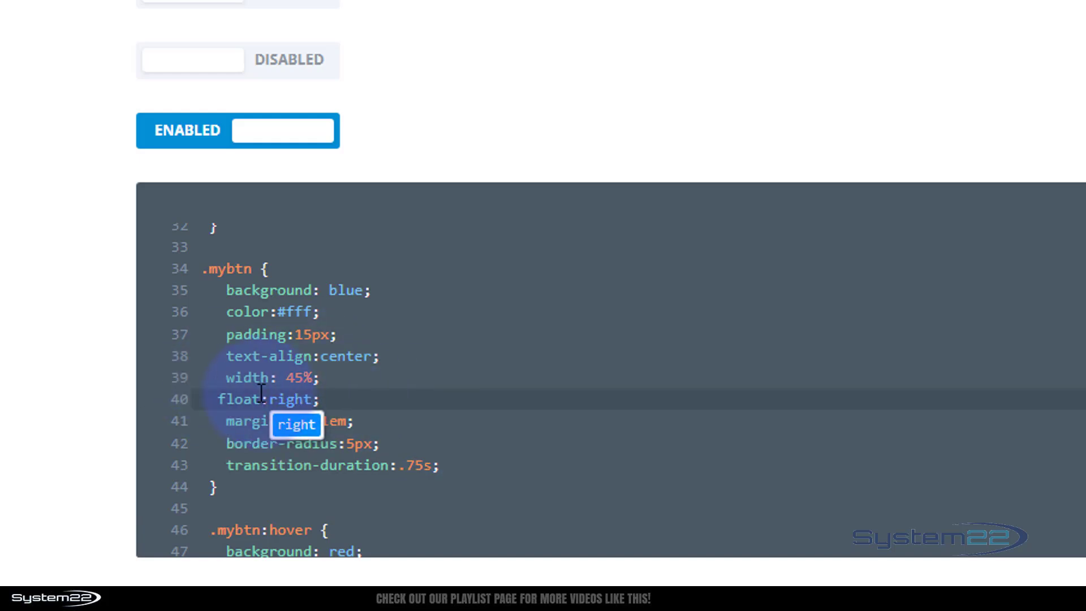
{"action": "left_click", "coordinate": [218, 399]}
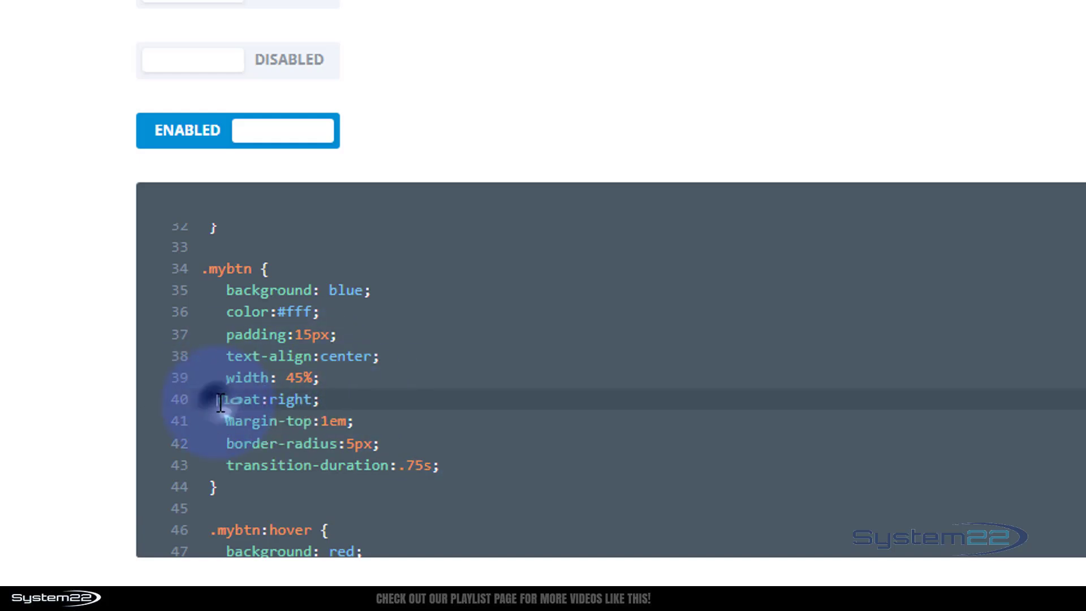
Rename the third rule's selector to .mybtnr and its matching hover selector to .mybtnr:hover
{"action": "left_click", "coordinate": [253, 268]}
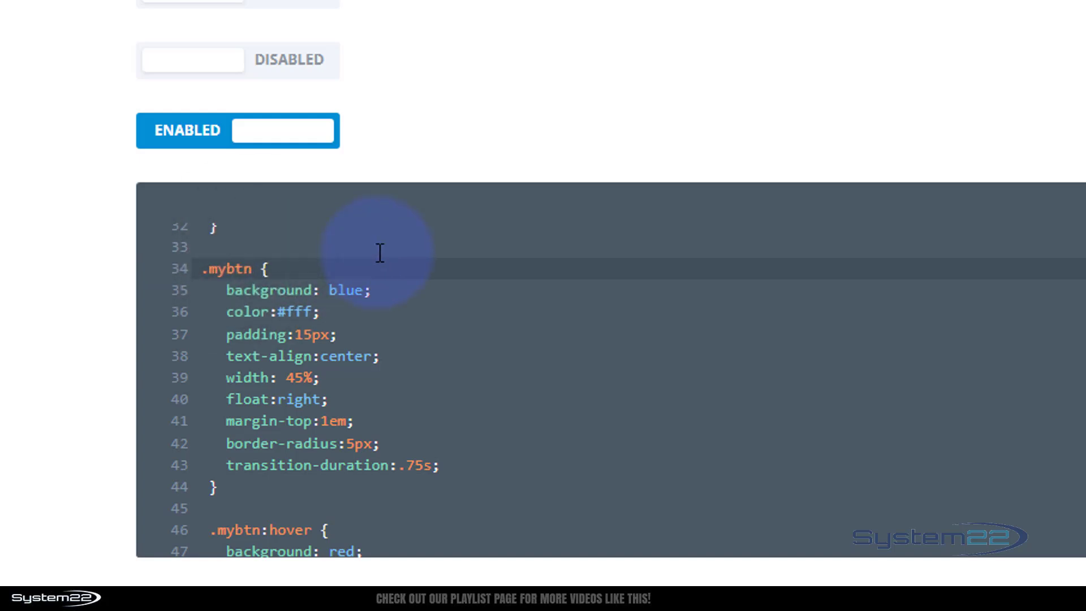
{"action": "scroll", "coordinate": [323, 373], "scroll_direction": "down", "scroll_amount": 2}
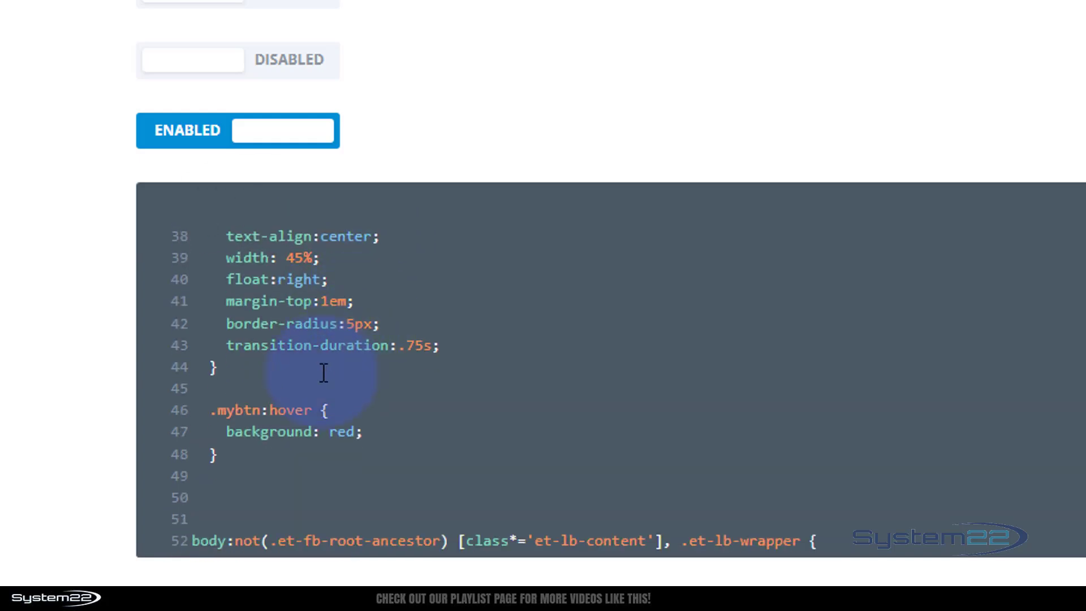
{"action": "left_click", "coordinate": [265, 411]}
{"action": "type", "text": "r"}
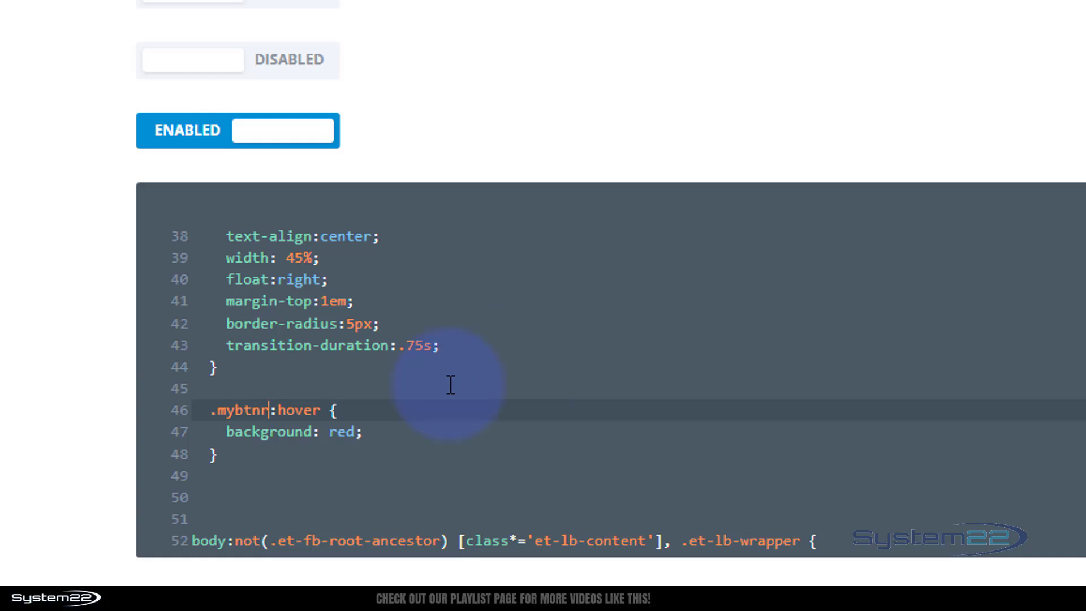
Rename the hover selector below the .mybtnl rule to .mybtnl:hover and save the theme options
{"action": "scroll", "coordinate": [451, 384], "scroll_direction": "up", "scroll_amount": 8}
{"action": "scroll", "coordinate": [253, 466], "scroll_direction": "down", "scroll_amount": 2}
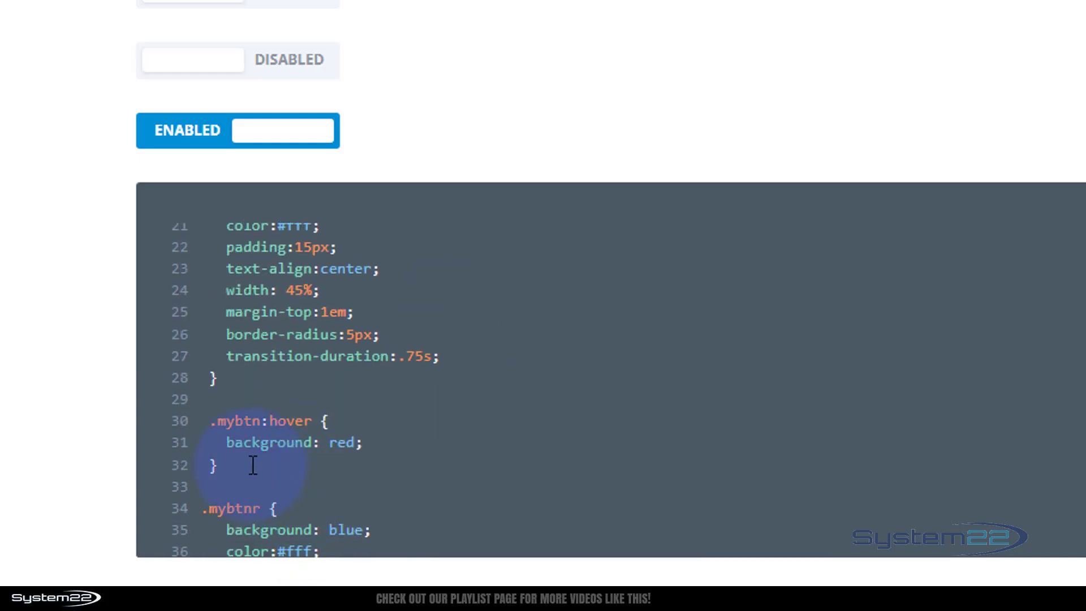
{"action": "left_click", "coordinate": [261, 420]}
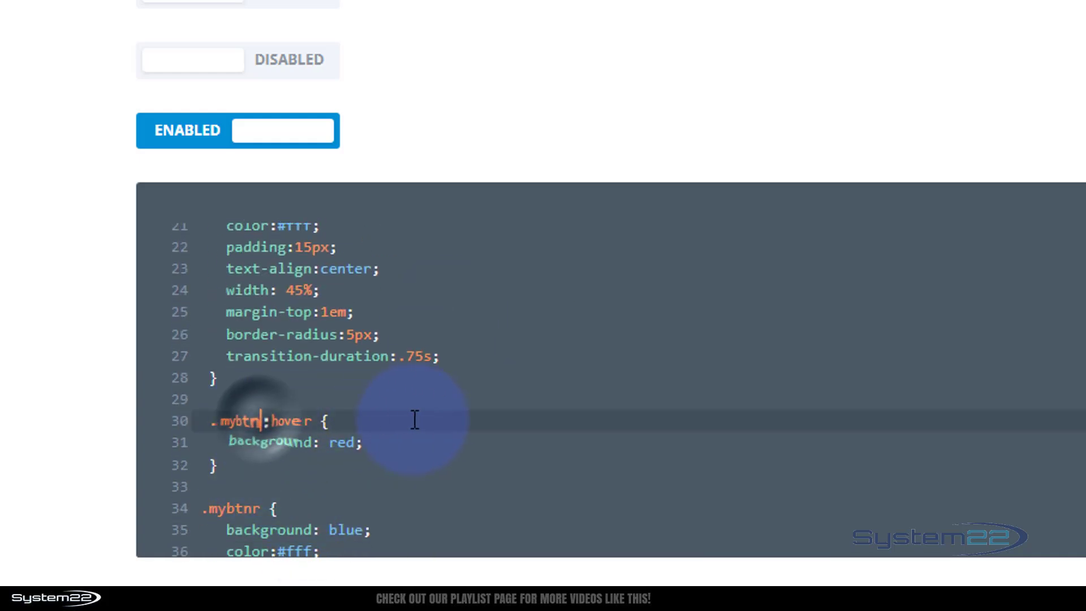
{"action": "type", "text": "l"}
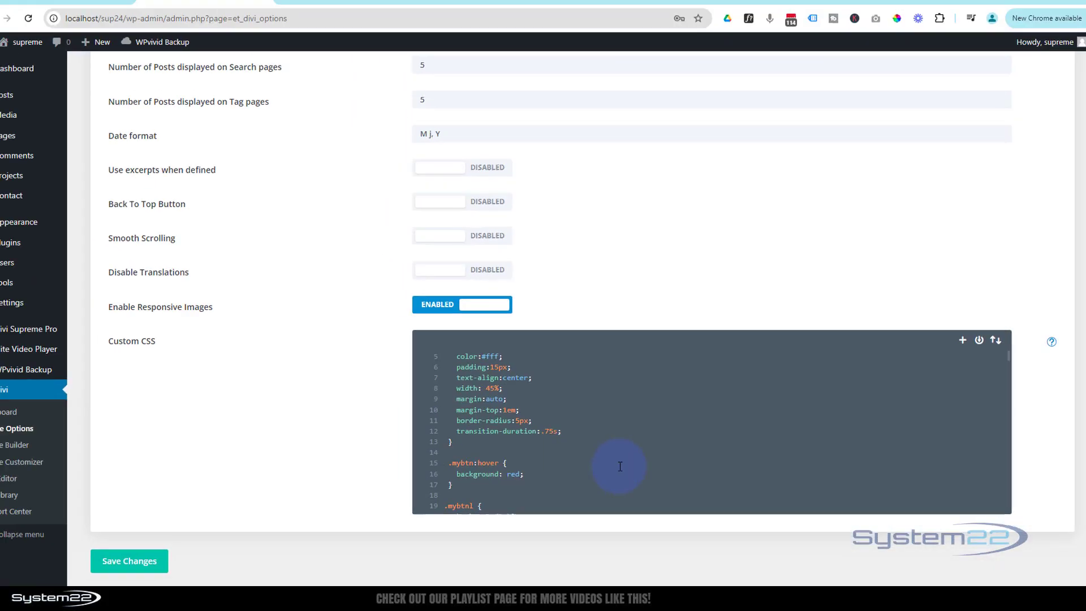
{"action": "scroll", "coordinate": [620, 455], "scroll_direction": "up", "scroll_amount": 5}
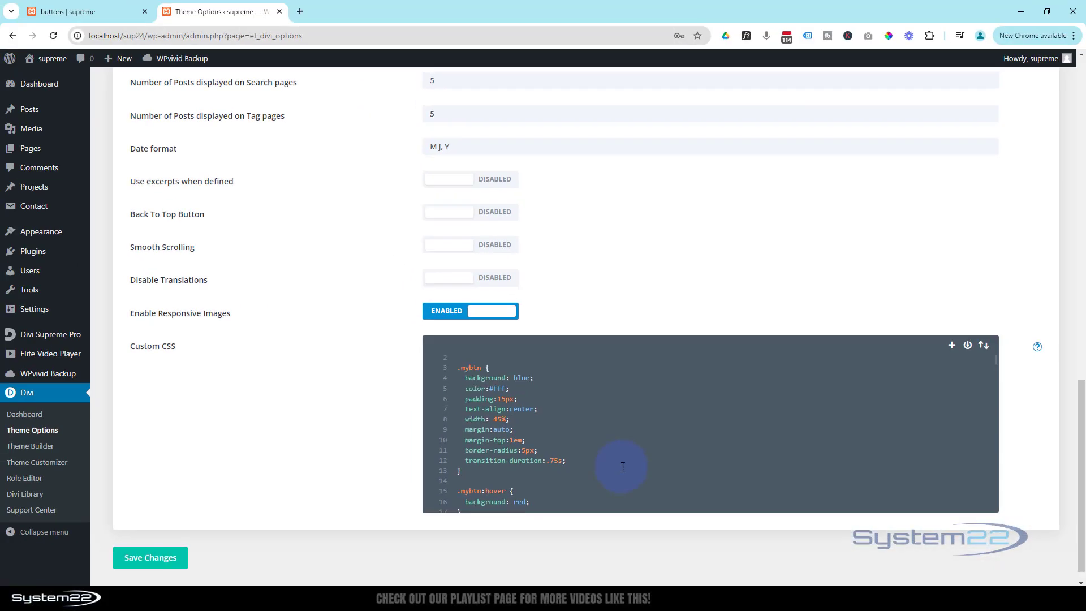
{"action": "left_click", "coordinate": [166, 565]}
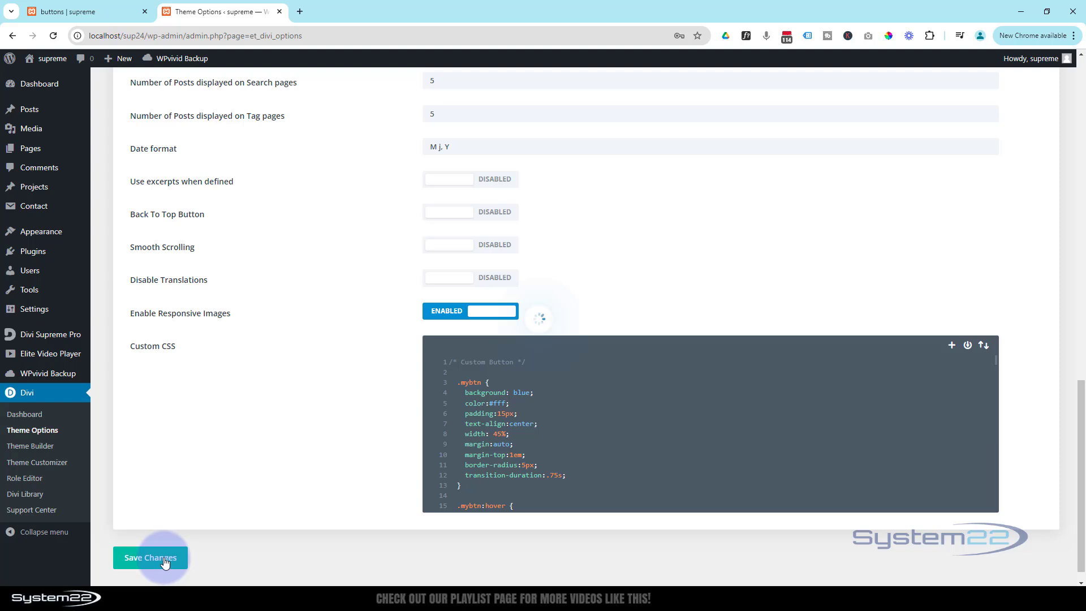
Switch to the buttons page, save its draft and reload it in the Visual Builder
{"action": "left_click", "coordinate": [85, 11]}
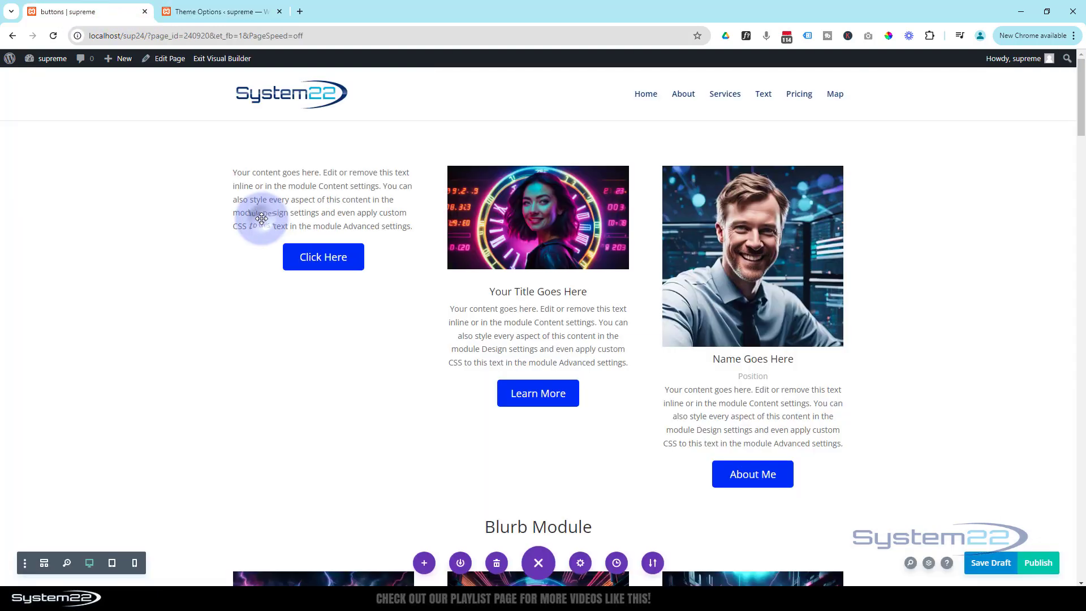
{"action": "left_click", "coordinate": [1002, 572]}
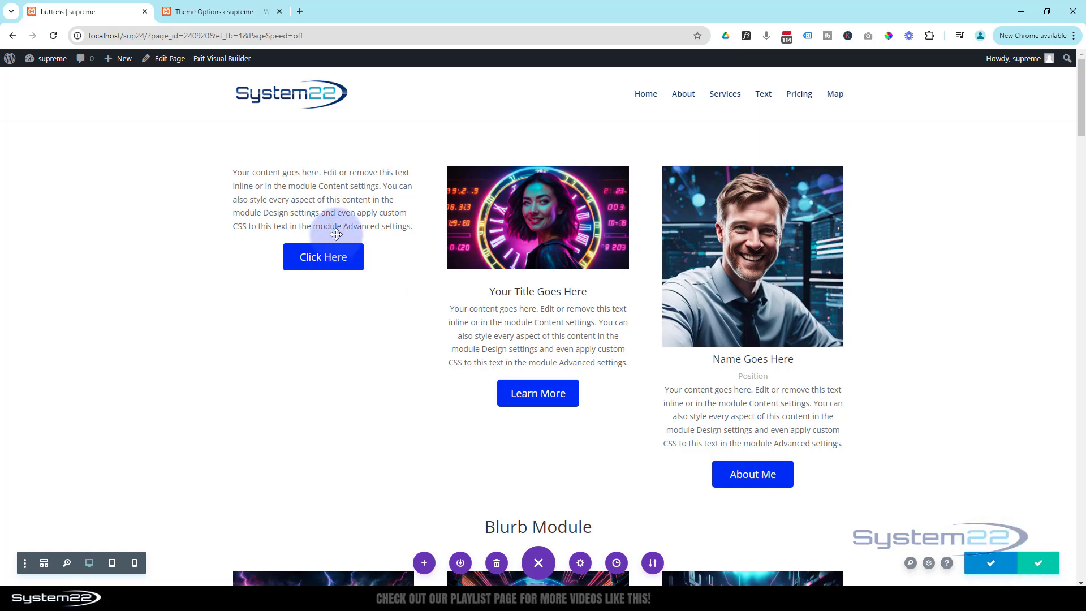
{"action": "left_click", "coordinate": [52, 36]}
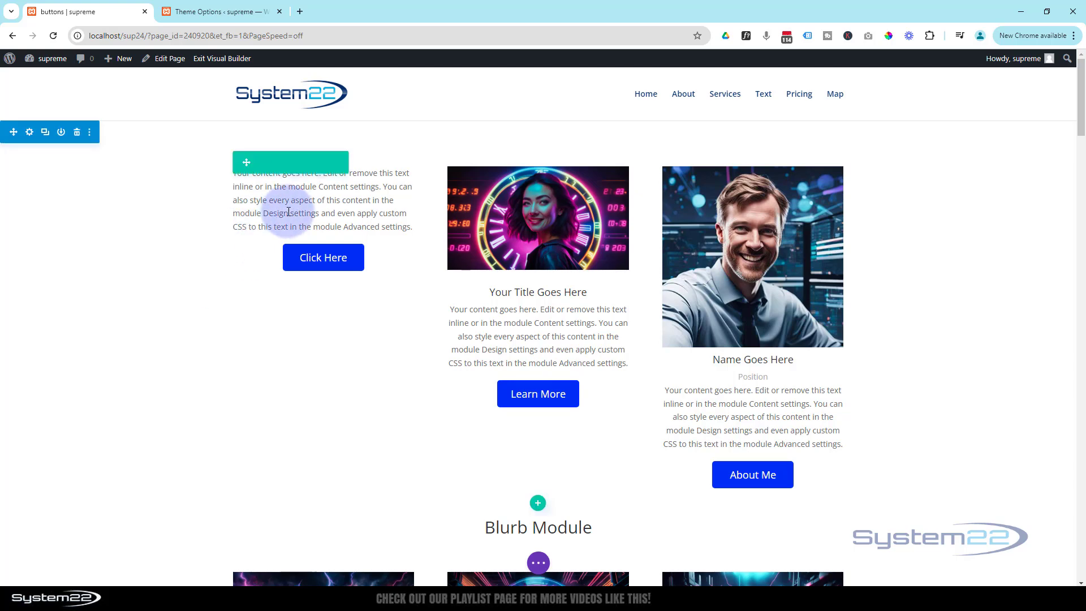
Change the Click Here heading's class to mybtnl in the text module's HTML and save the module
{"action": "left_click", "coordinate": [304, 195]}
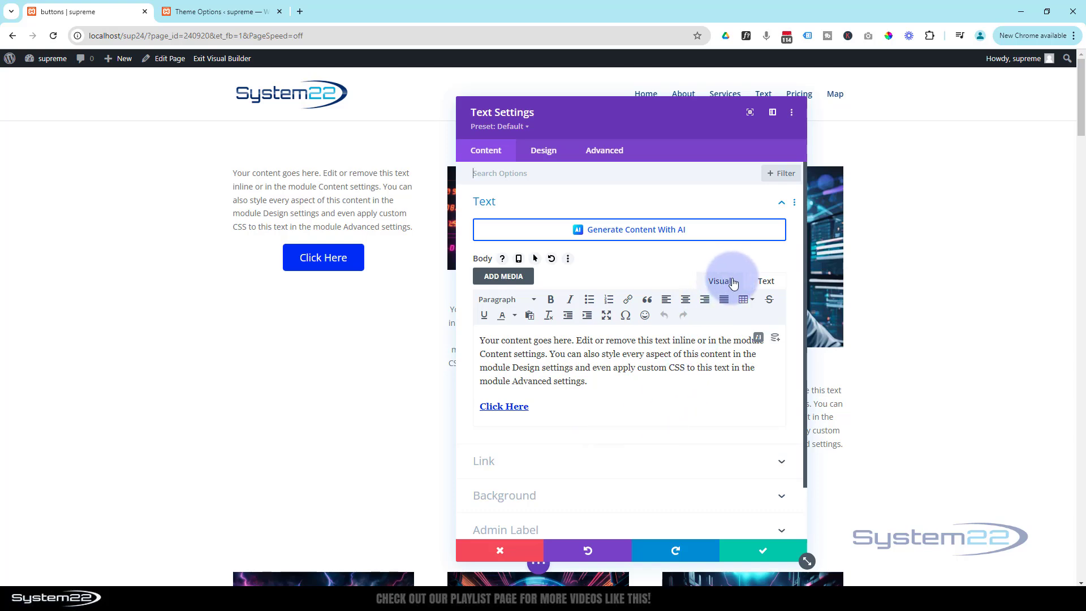
{"action": "left_click", "coordinate": [766, 282]}
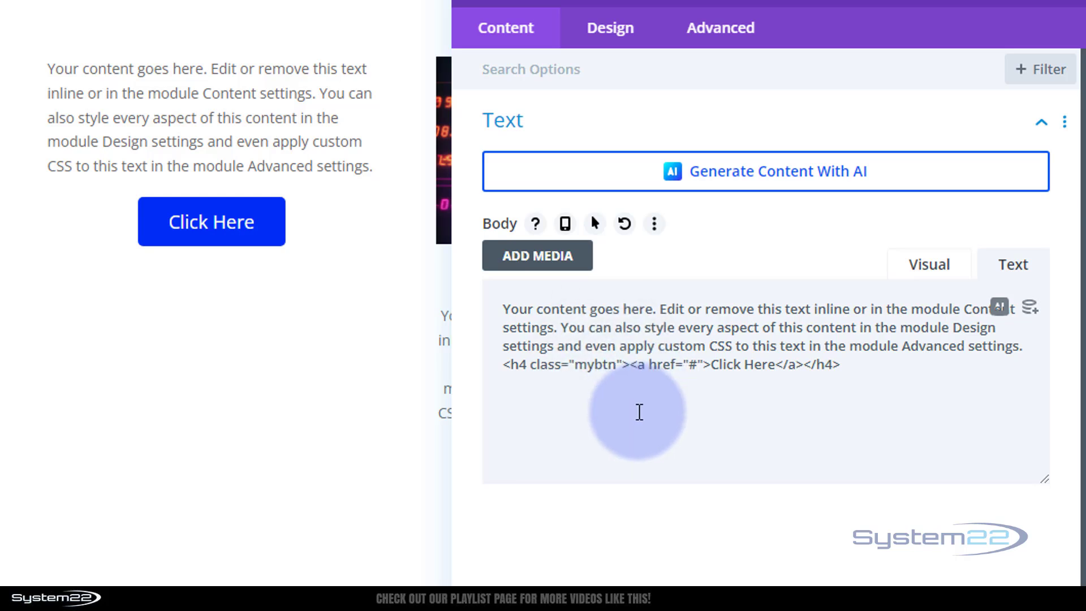
{"action": "type", "text": "l"}
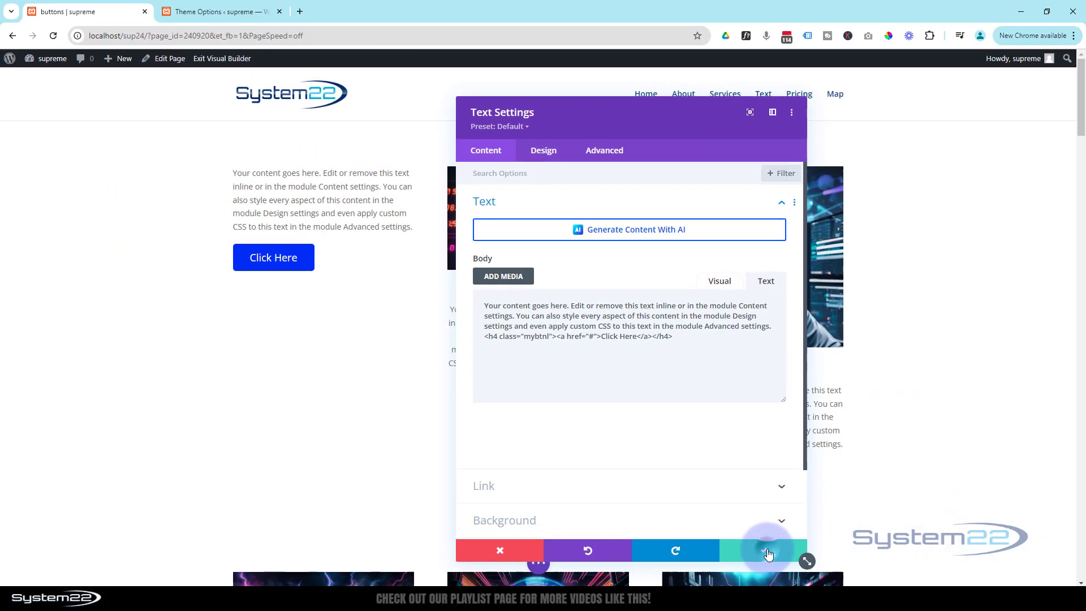
{"action": "left_click", "coordinate": [767, 551]}
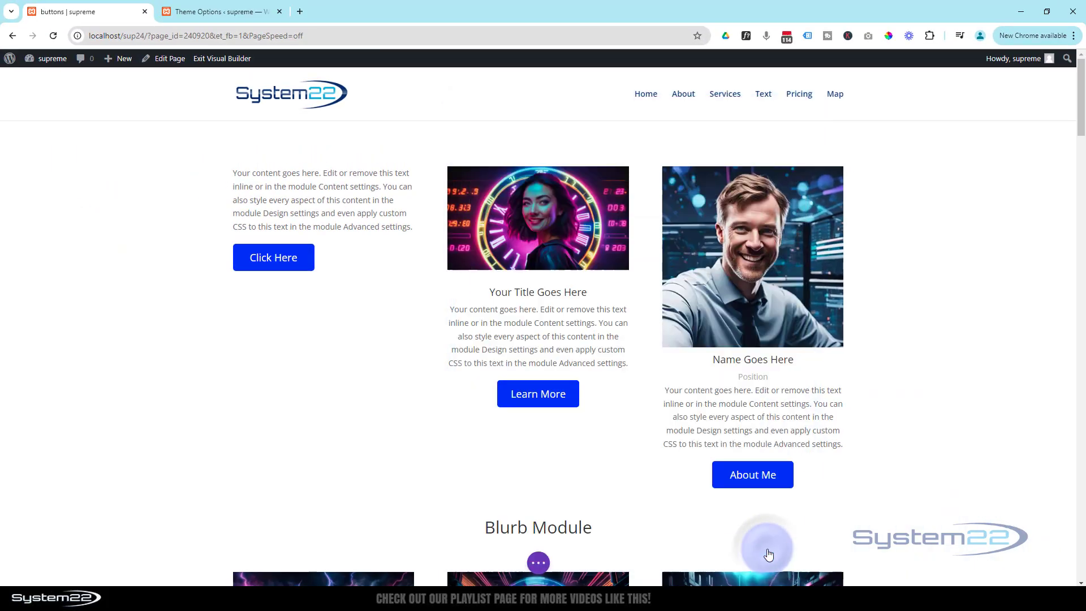
Change the About Me heading's class to mybtnr in the person module's body HTML and save the module
{"action": "mouse_move", "coordinate": [751, 473]}
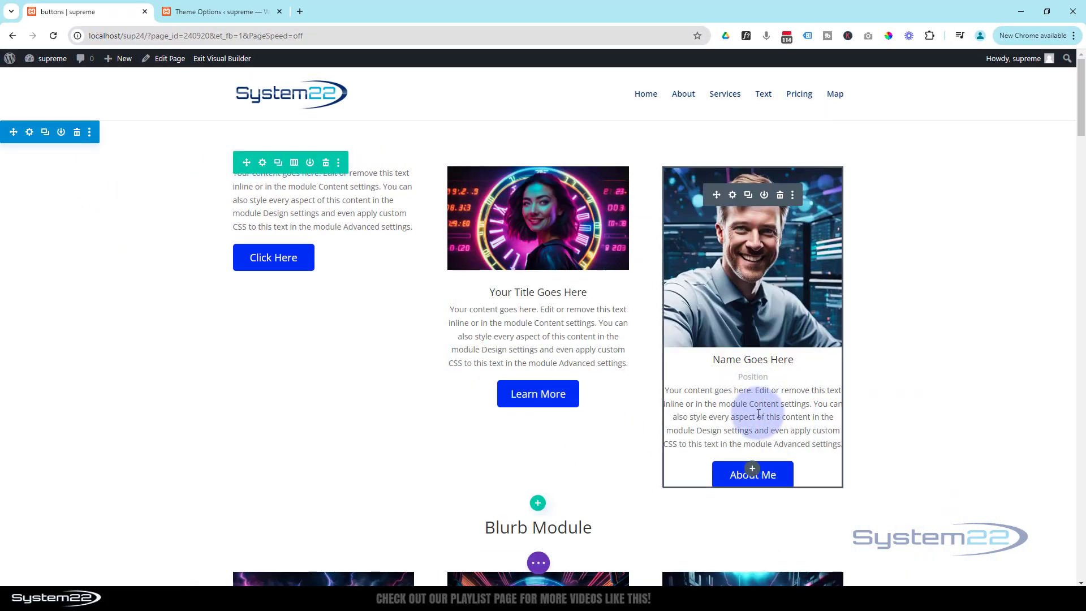
{"action": "left_click", "coordinate": [732, 197]}
{"action": "scroll", "coordinate": [700, 279], "scroll_direction": "down", "scroll_amount": 5}
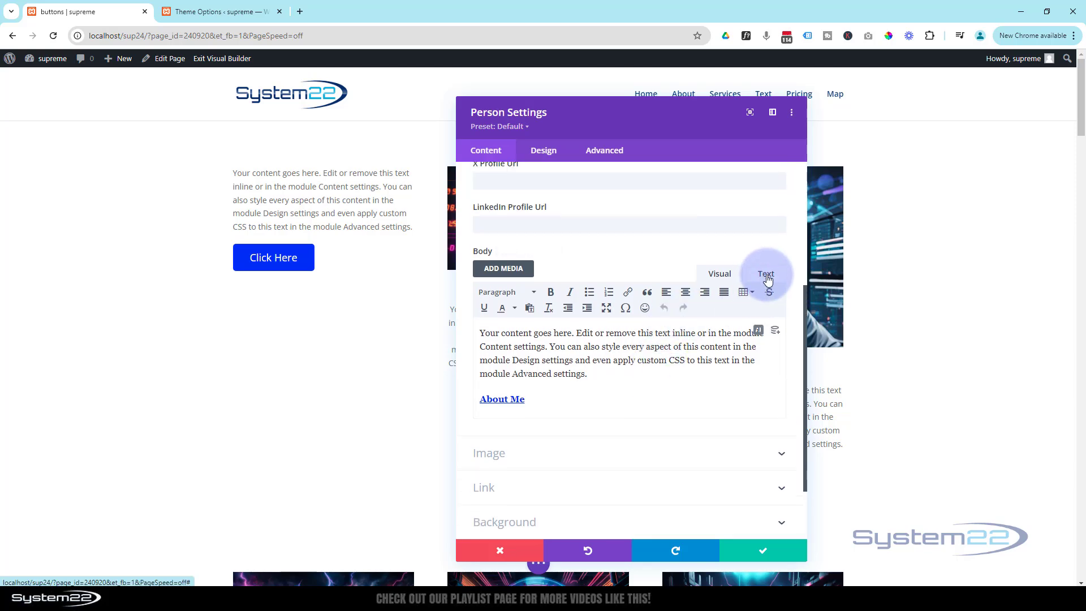
{"action": "left_click", "coordinate": [765, 274]}
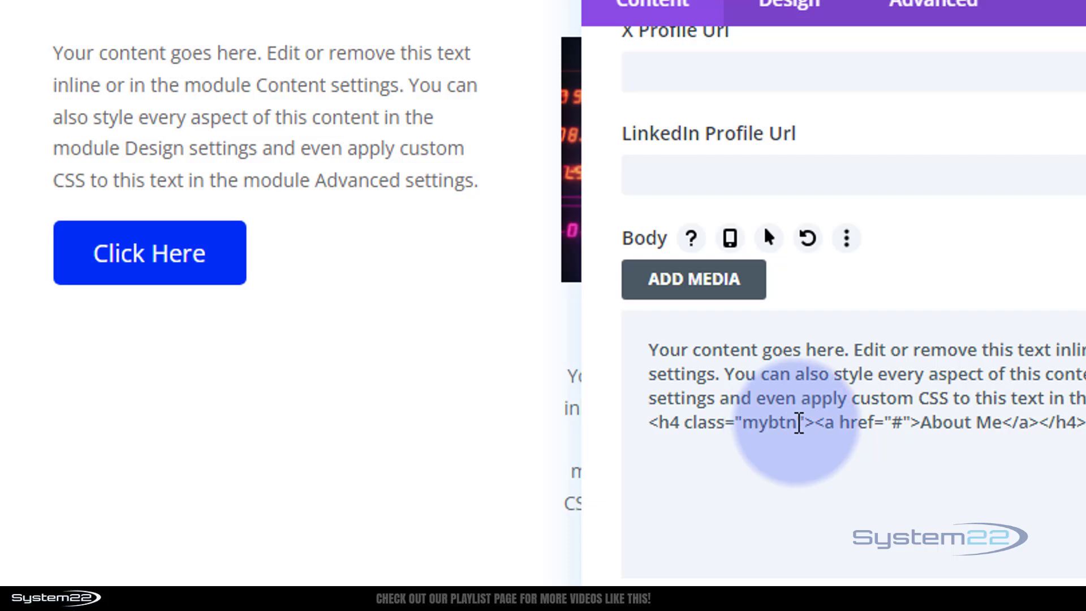
{"action": "left_click", "coordinate": [798, 424]}
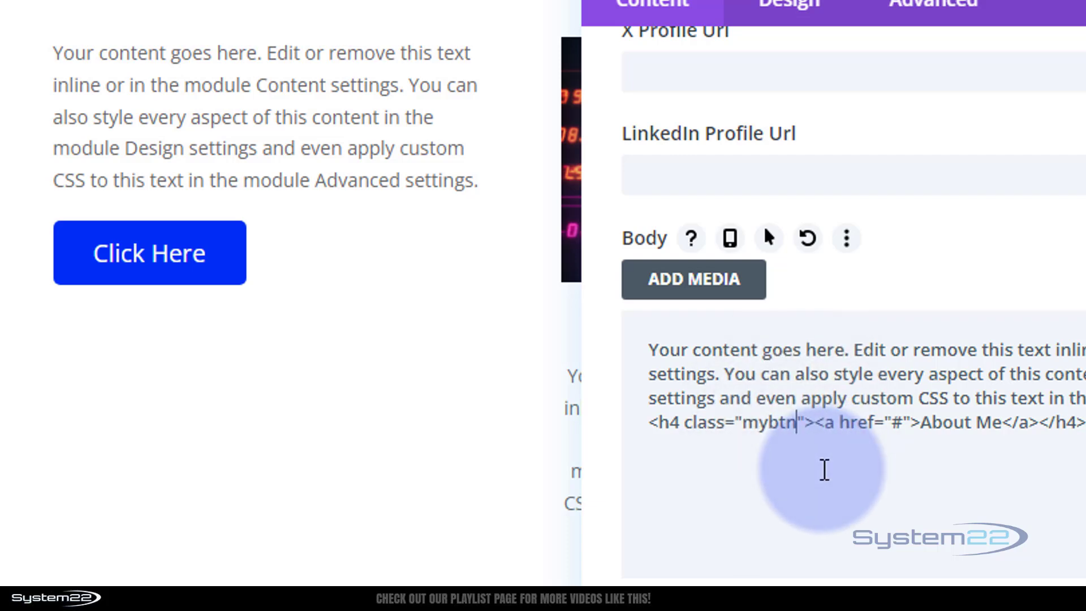
{"action": "type", "text": "r"}
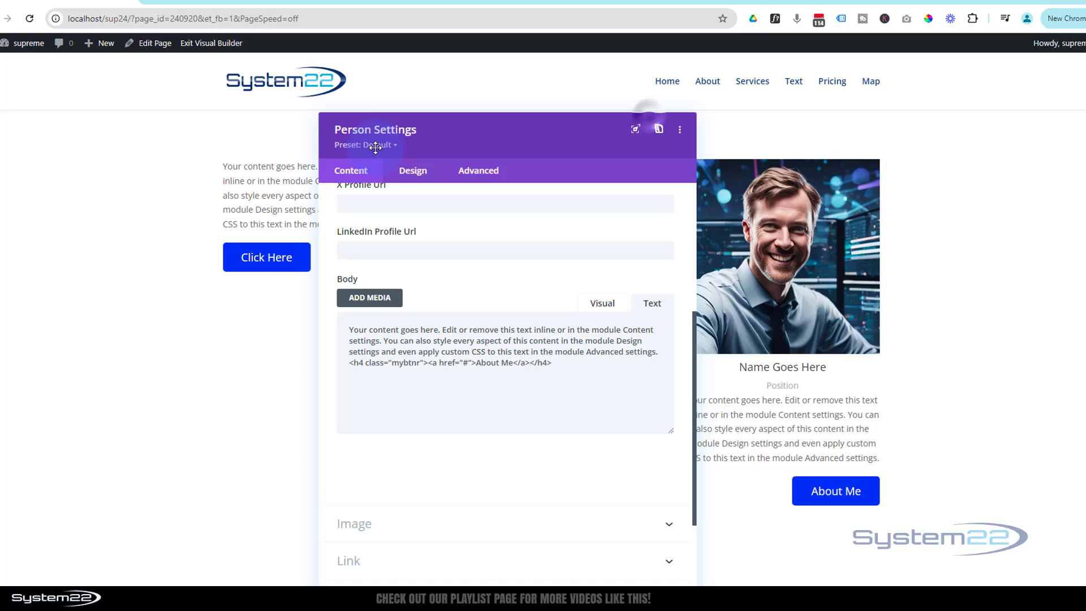
{"action": "left_click_drag", "start_coordinate": [375, 147], "coordinate": [384, 91]}
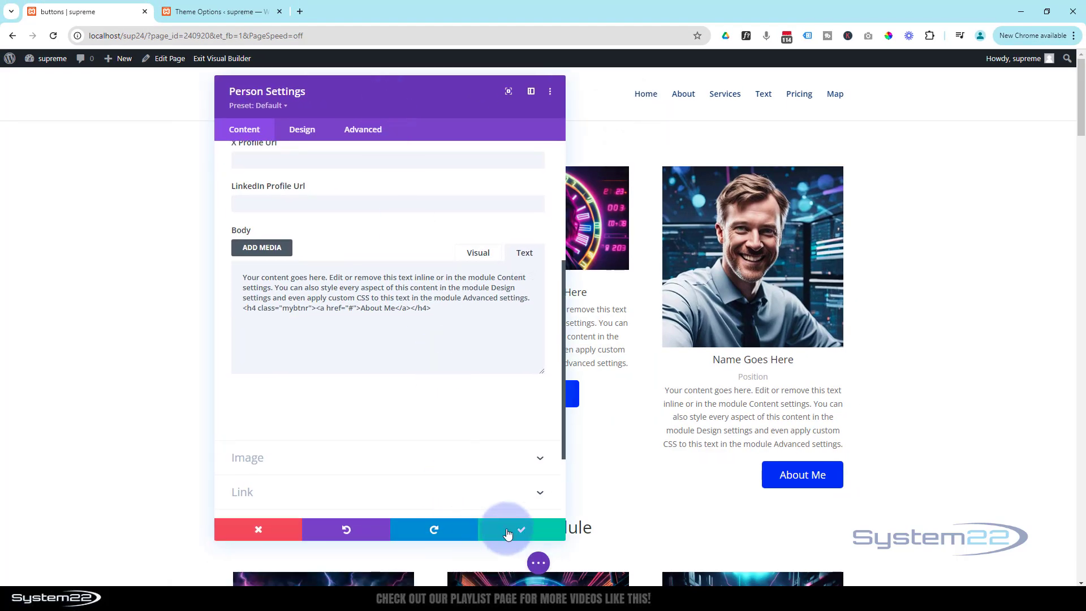
{"action": "left_click", "coordinate": [524, 532]}
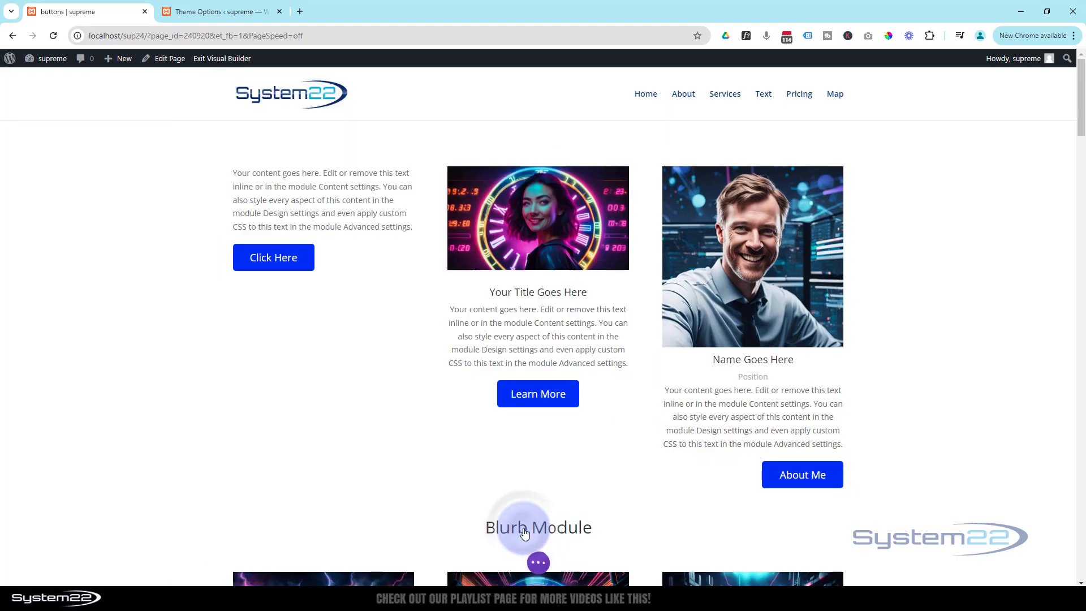
Save the page draft and exit the Visual Builder to the live page
{"action": "left_click", "coordinate": [539, 563]}
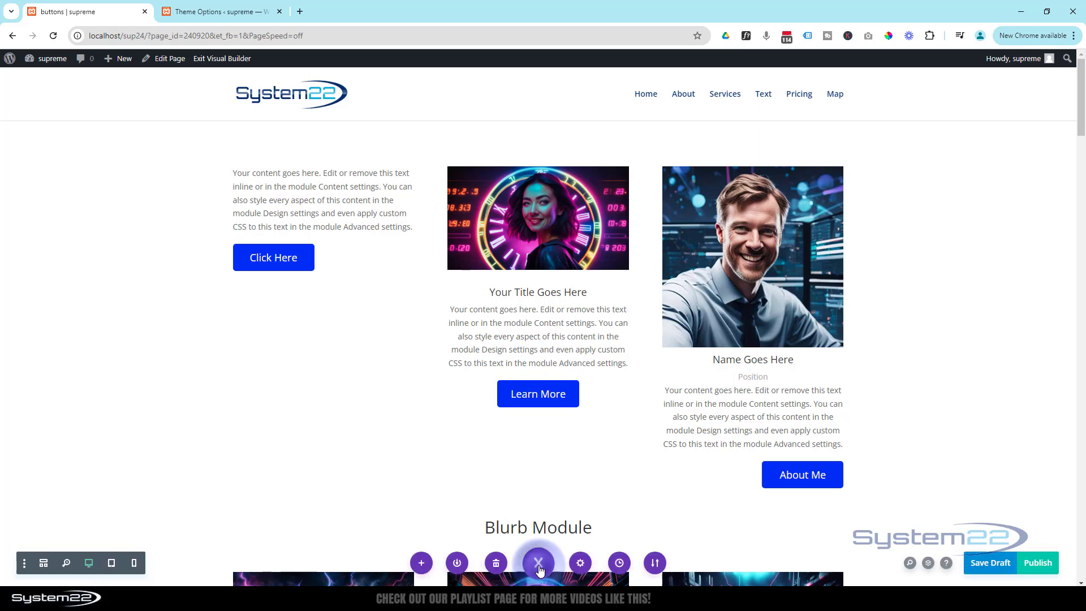
{"action": "left_click", "coordinate": [988, 565]}
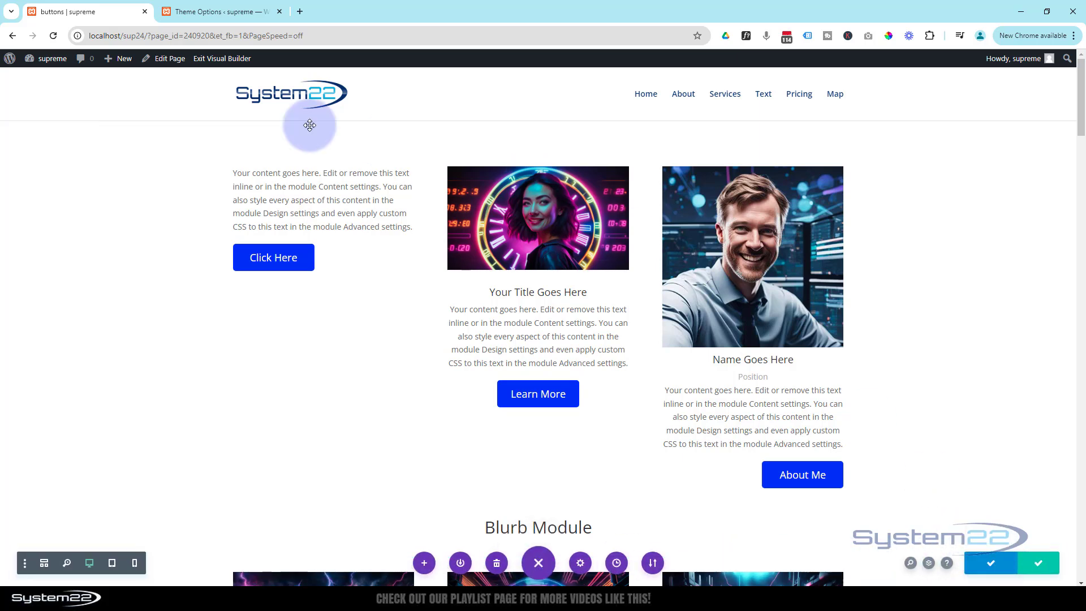
{"action": "left_click", "coordinate": [218, 60]}
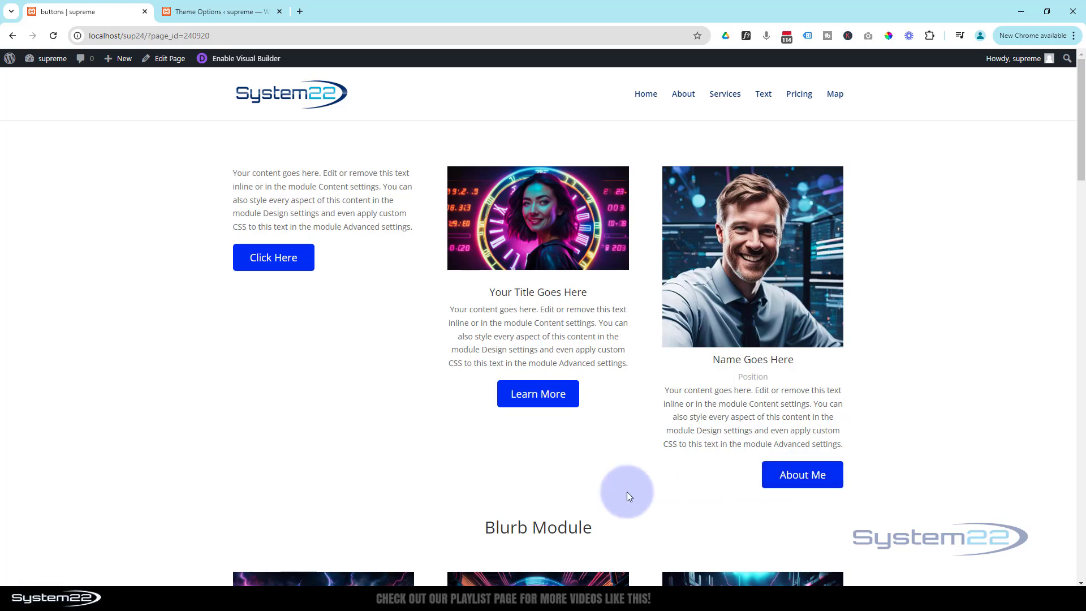
Review the mybtn and mybtnl rules in the Theme Options custom CSS, and return to the live buttons page
{"action": "left_click", "coordinate": [210, 11]}
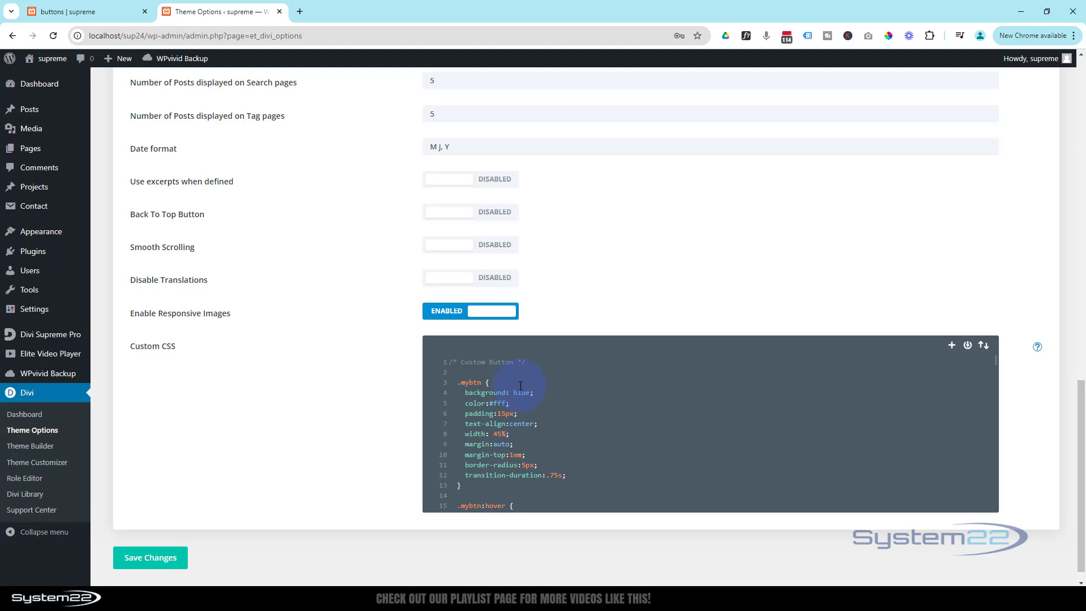
{"action": "scroll", "coordinate": [520, 385], "scroll_direction": "down", "scroll_amount": 3}
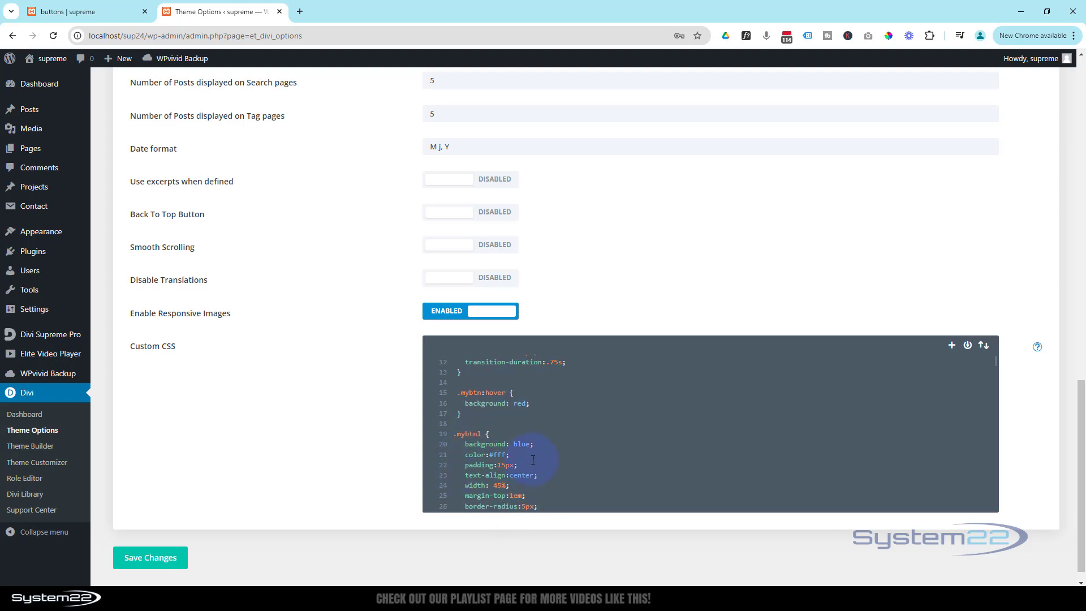
{"action": "scroll", "coordinate": [532, 459], "scroll_direction": "up", "scroll_amount": 2}
{"action": "left_click_drag", "start_coordinate": [467, 470], "coordinate": [454, 358]}
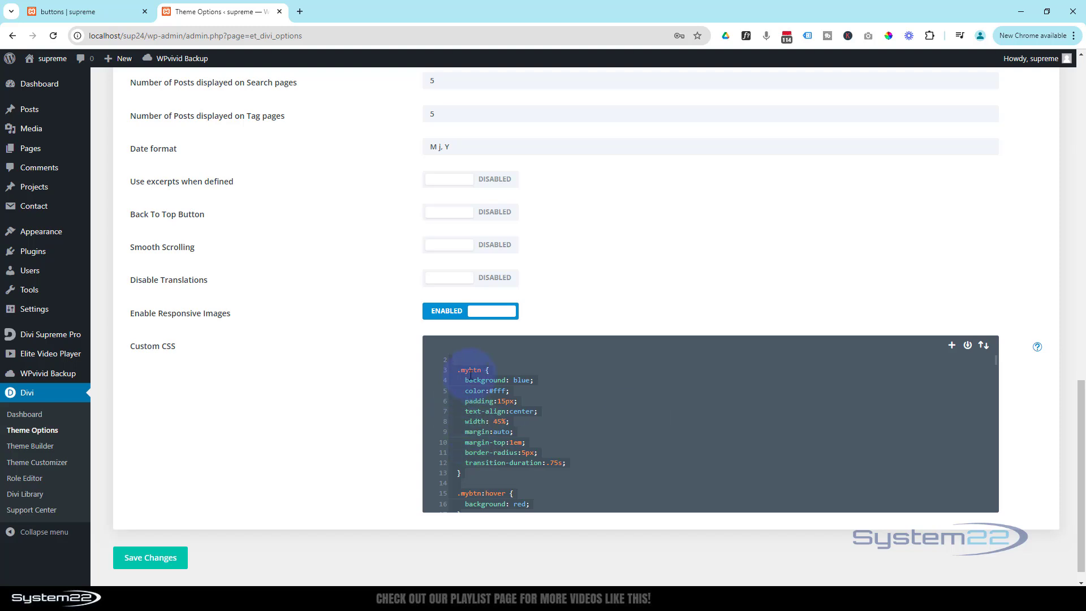
{"action": "scroll", "coordinate": [592, 452], "scroll_direction": "down", "scroll_amount": 1}
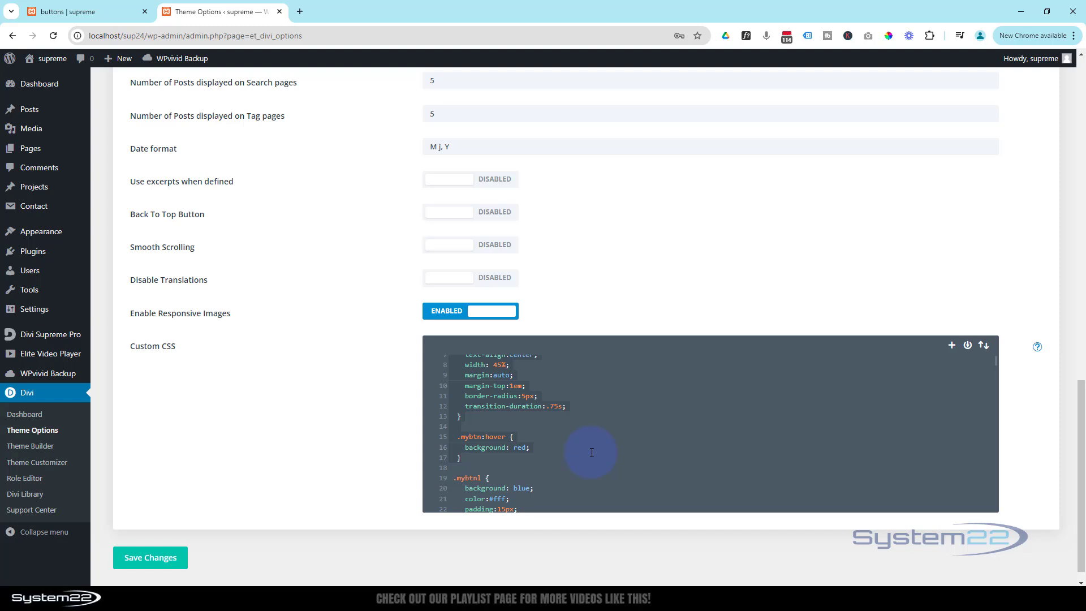
{"action": "left_click", "coordinate": [82, 13]}
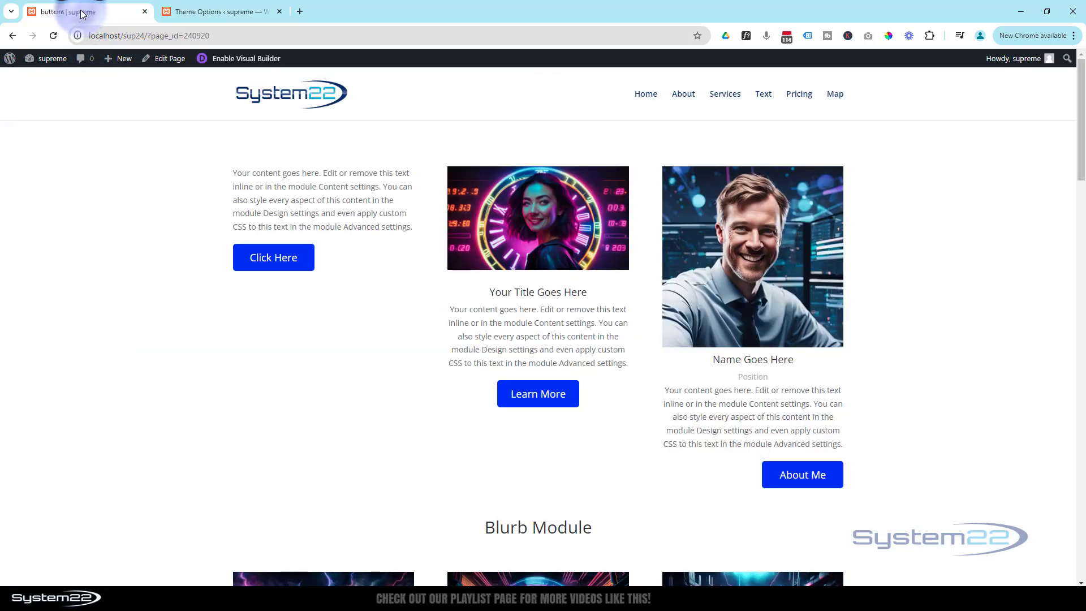